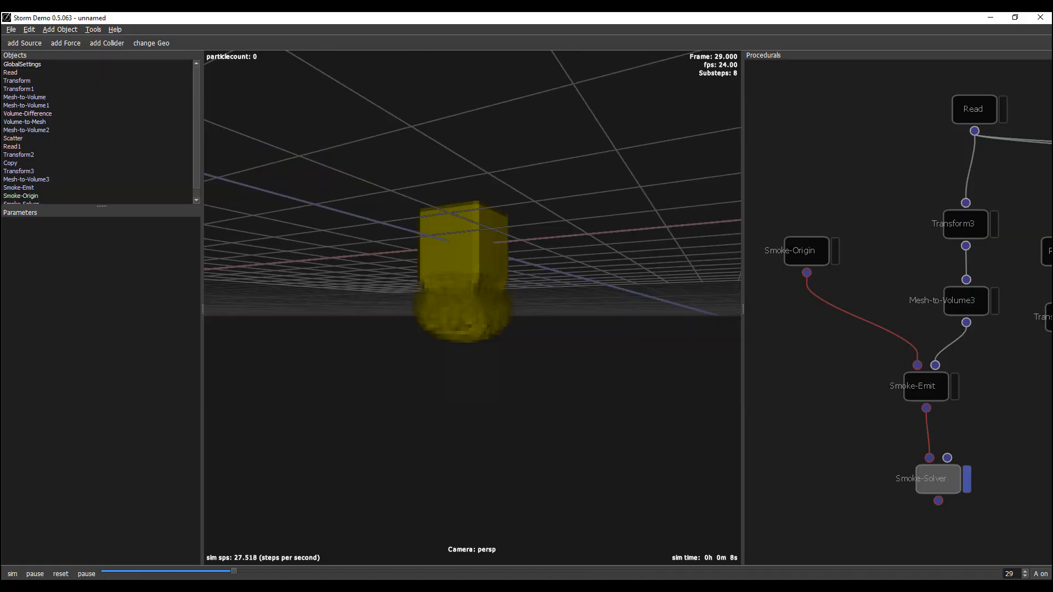
# Start a new empty scene in place of the meshed granular scene
pyautogui.press('e')
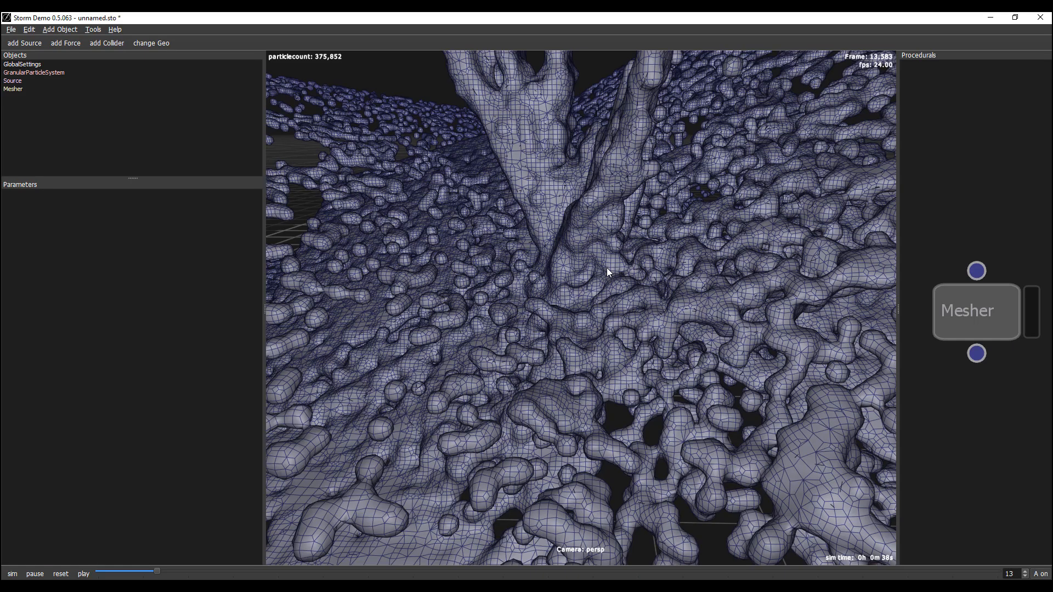
pyautogui.keyDown('alt'); pyautogui.moveTo(557, 326); pyautogui.dragTo(356, 302); pyautogui.keyUp('alt')
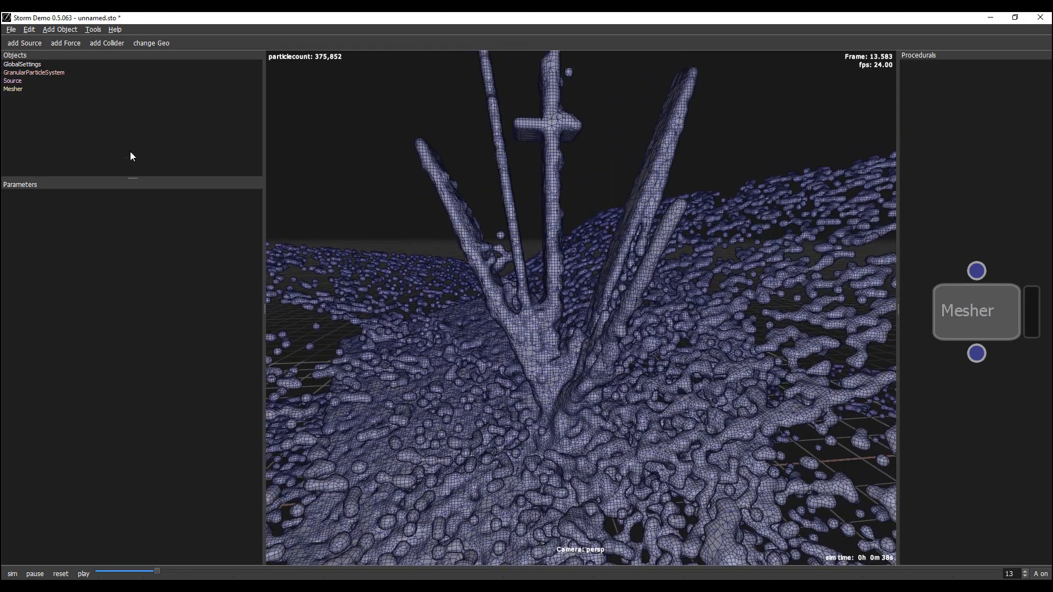
pyautogui.click(11, 30)
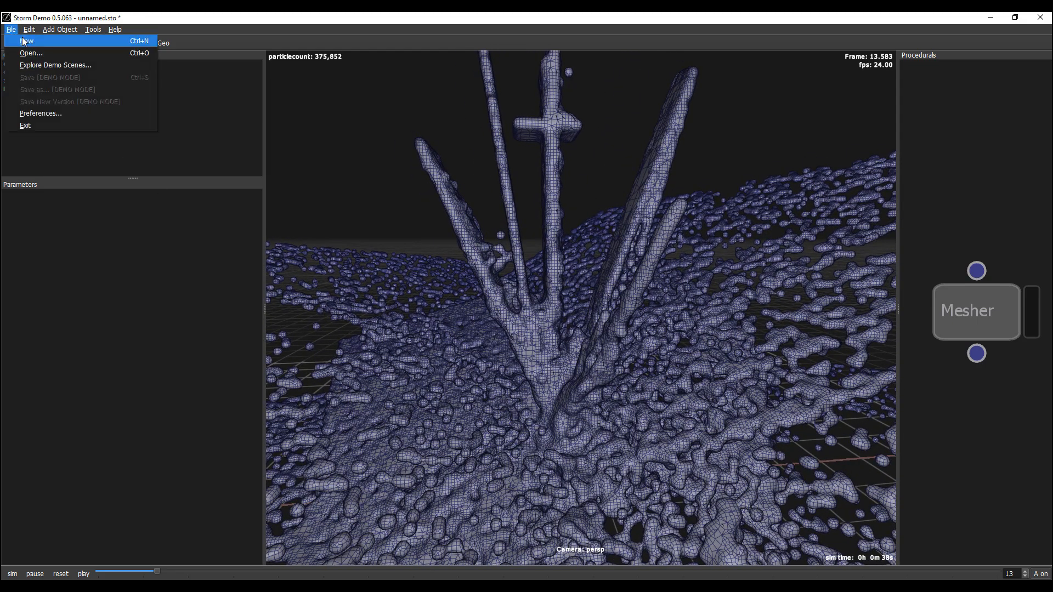
pyautogui.click(27, 41)
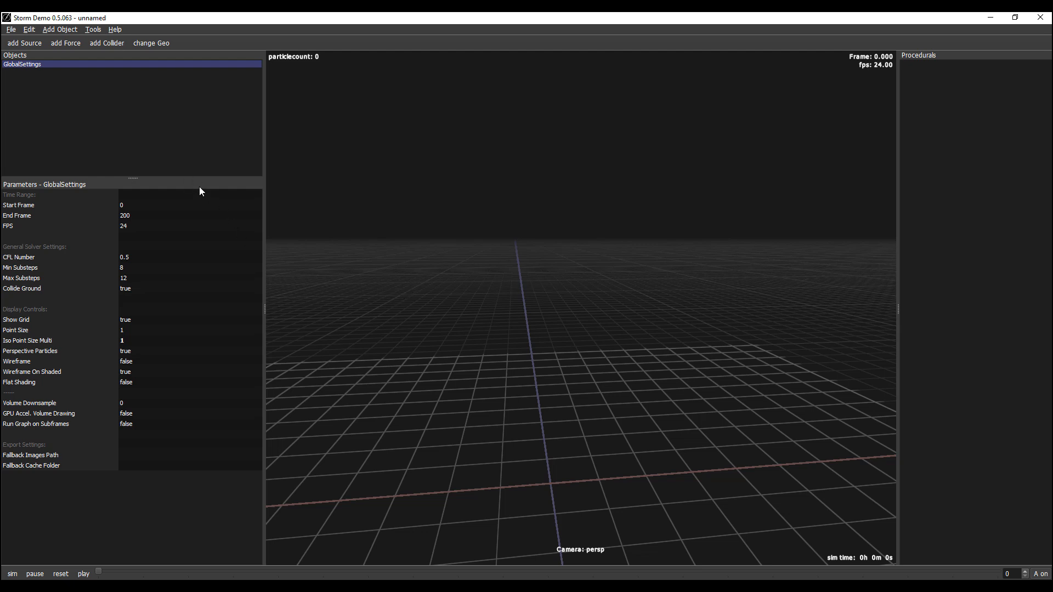
# Rearrange the workspace with a taller Objects list, a narrower Parameters area and a wider Procedurals node graph
pyautogui.moveTo(133, 178); pyautogui.dragTo(157, 270)
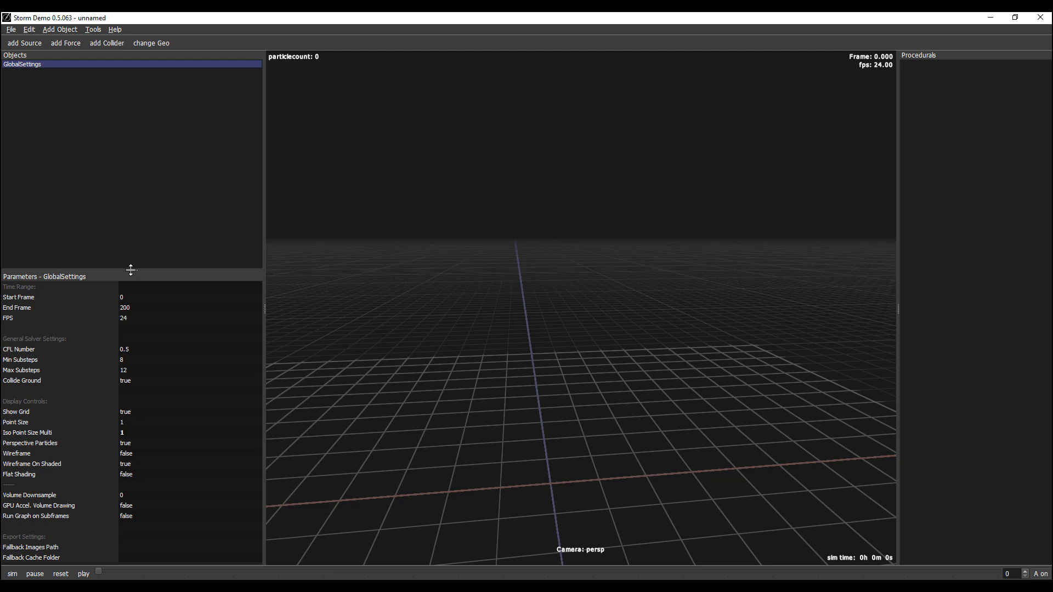
pyautogui.moveTo(131, 273); pyautogui.dragTo(158, 214)
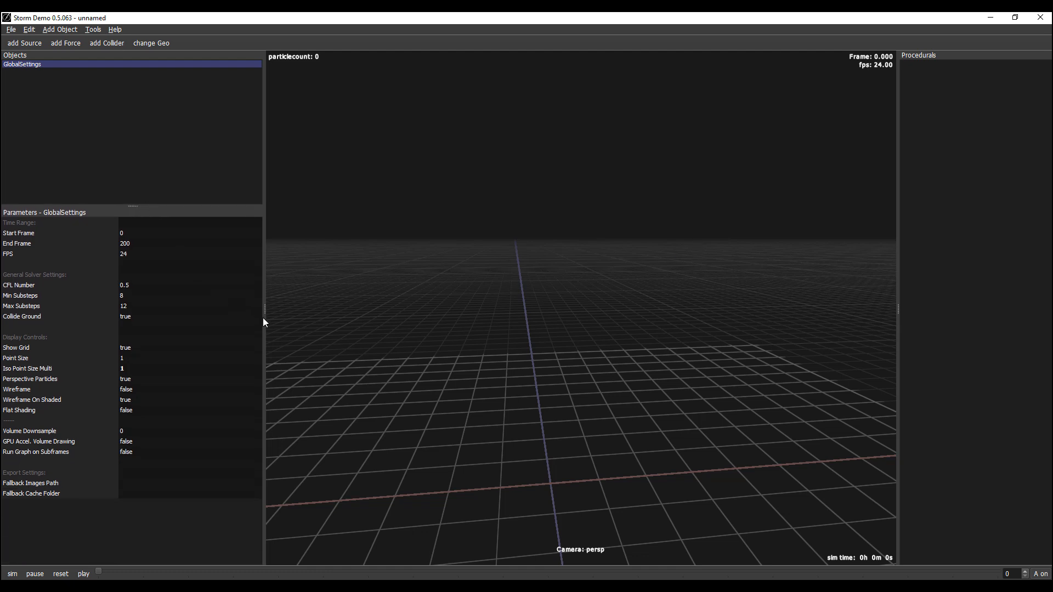
pyautogui.moveTo(263, 318); pyautogui.dragTo(201, 308)
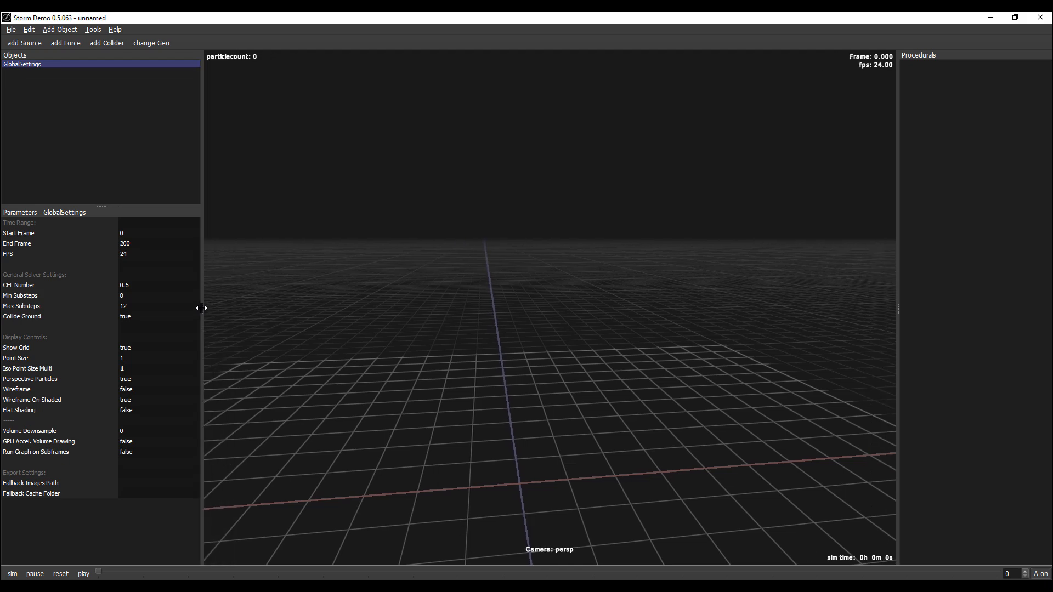
pyautogui.moveTo(269, 344); pyautogui.dragTo(347, 343, button='middle')
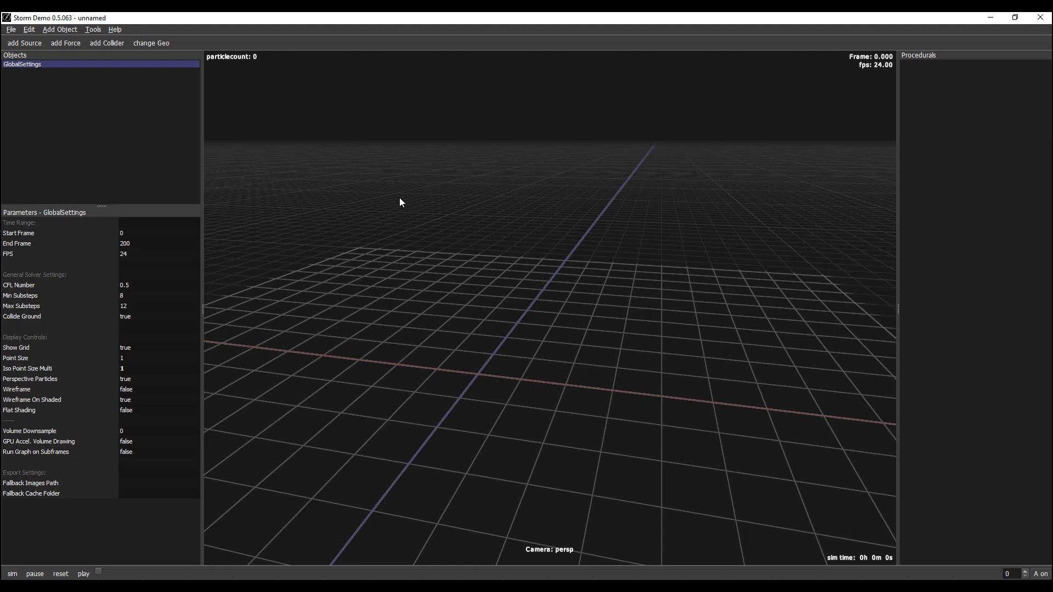
pyautogui.moveTo(479, 273); pyautogui.dragTo(367, 338, button='middle')
pyautogui.moveTo(464, 380); pyautogui.dragTo(444, 357, button='middle')
pyautogui.moveTo(516, 384); pyautogui.dragTo(559, 399, button='middle')
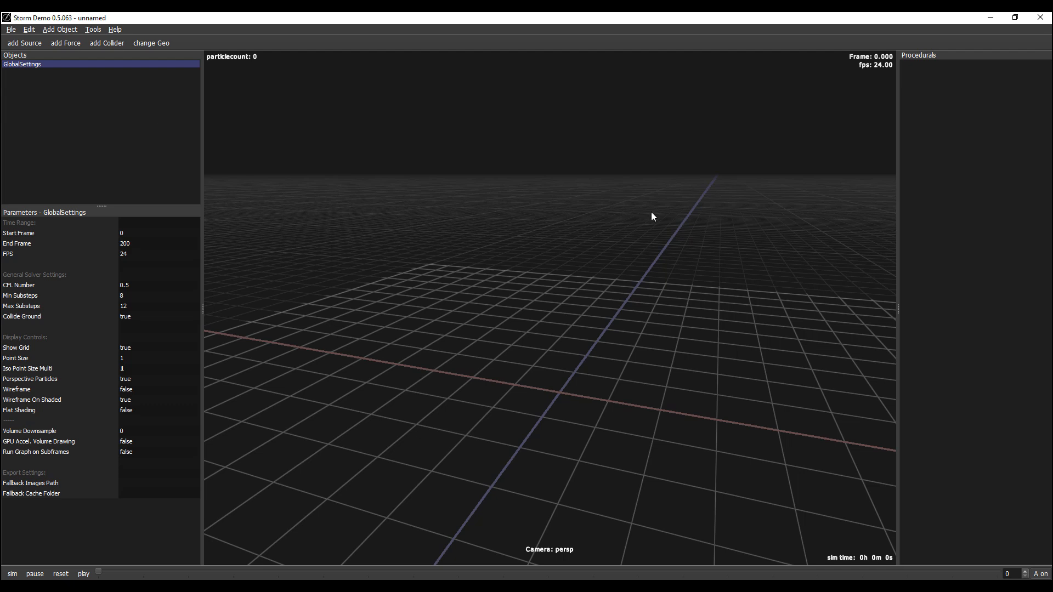
pyautogui.moveTo(896, 320); pyautogui.dragTo(743, 317)
pyautogui.click(843, 265)
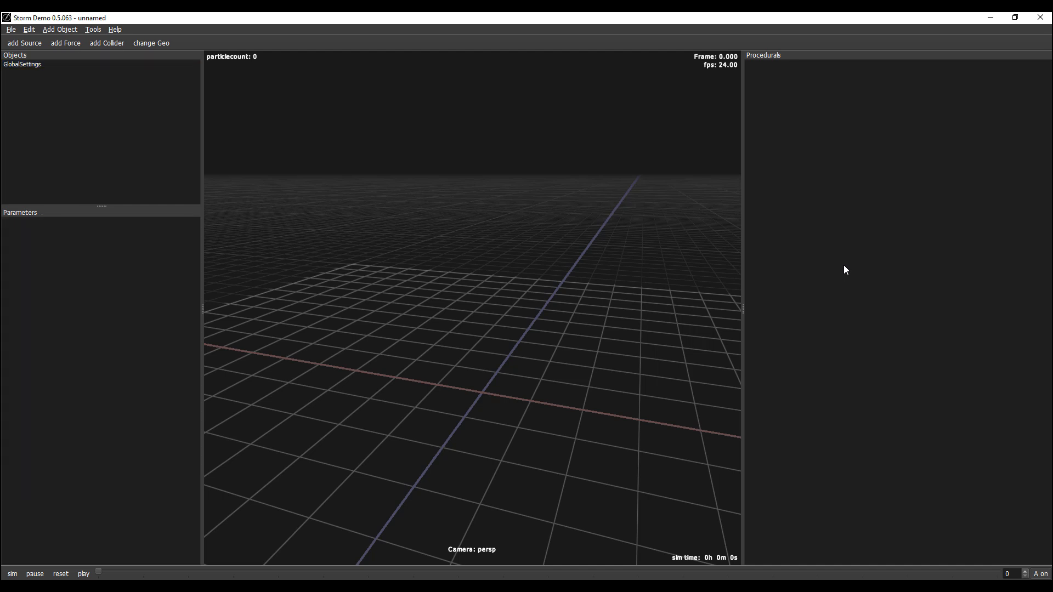
# Add a Read node to the procedural graph and deselect it to view its cube
pyautogui.rightClick(844, 264)
pyautogui.write('read')
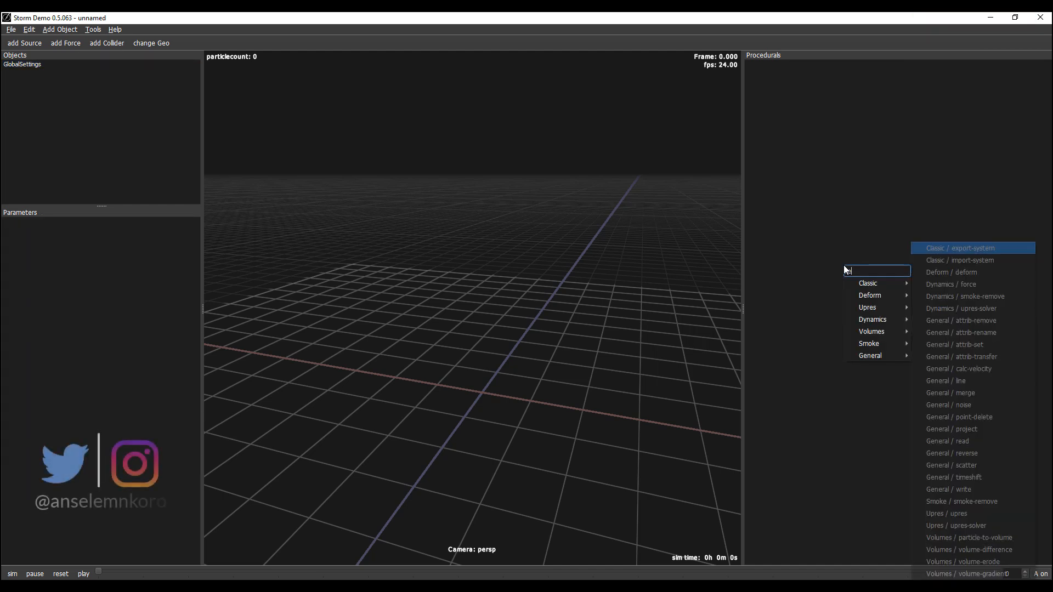
pyautogui.press('Return')
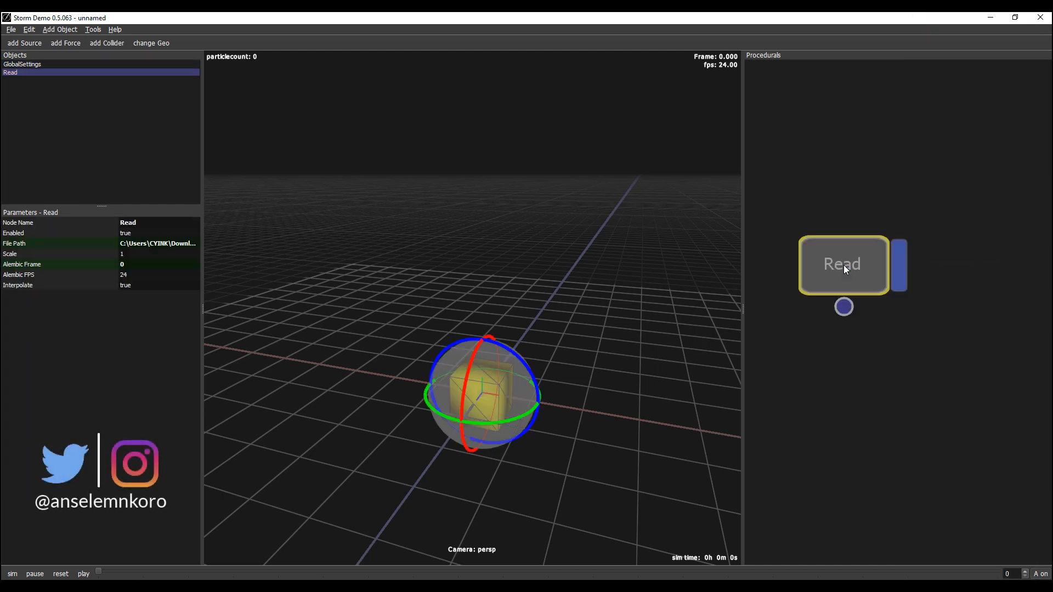
pyautogui.click(557, 329)
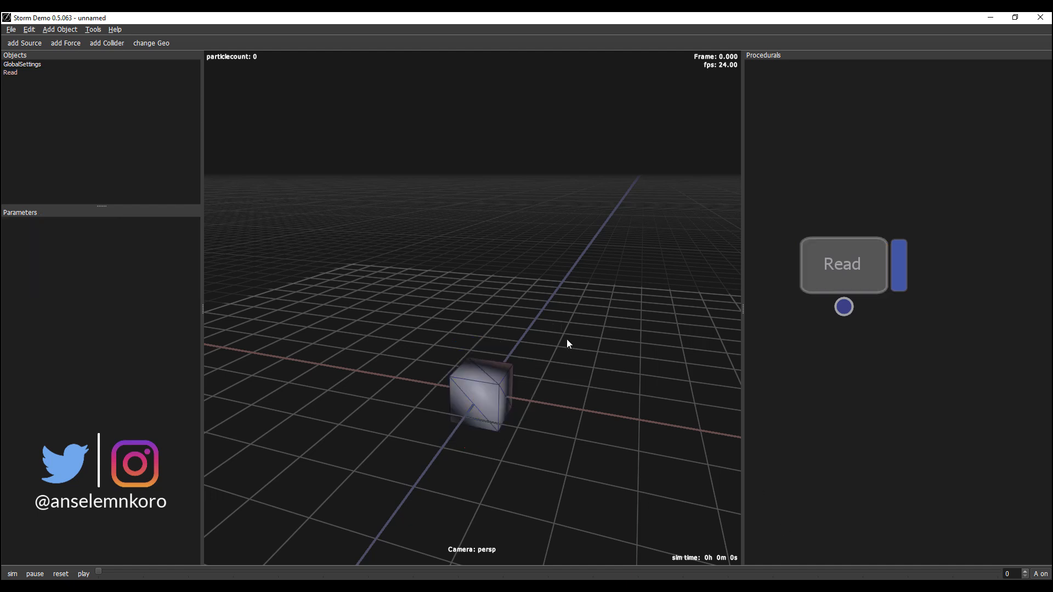
pyautogui.moveTo(567, 339); pyautogui.dragTo(536, 367)
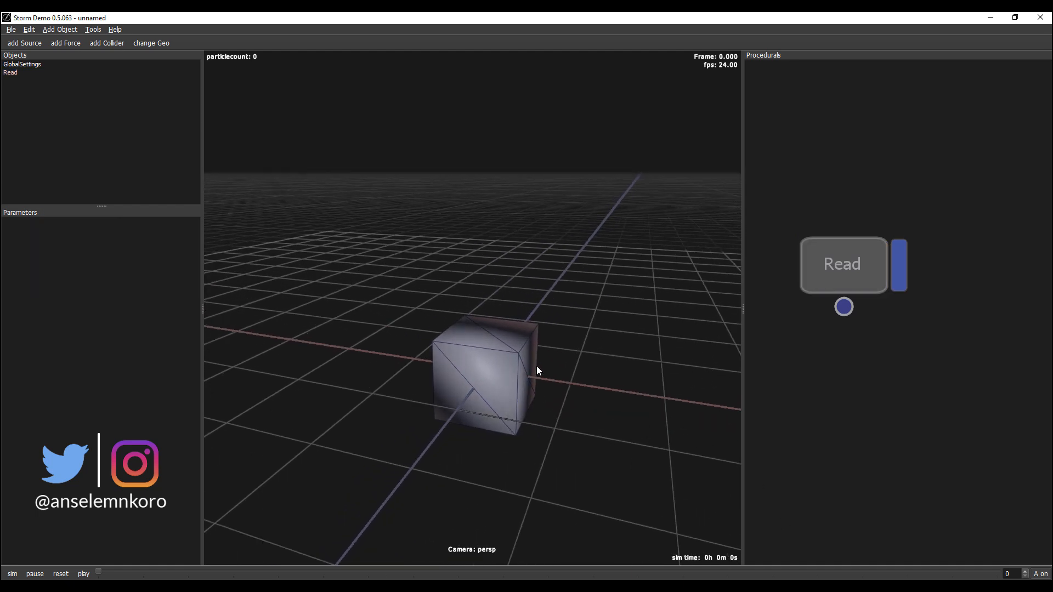
# Select the Read node's cube and switch its manipulator to scaling
pyautogui.click(502, 371)
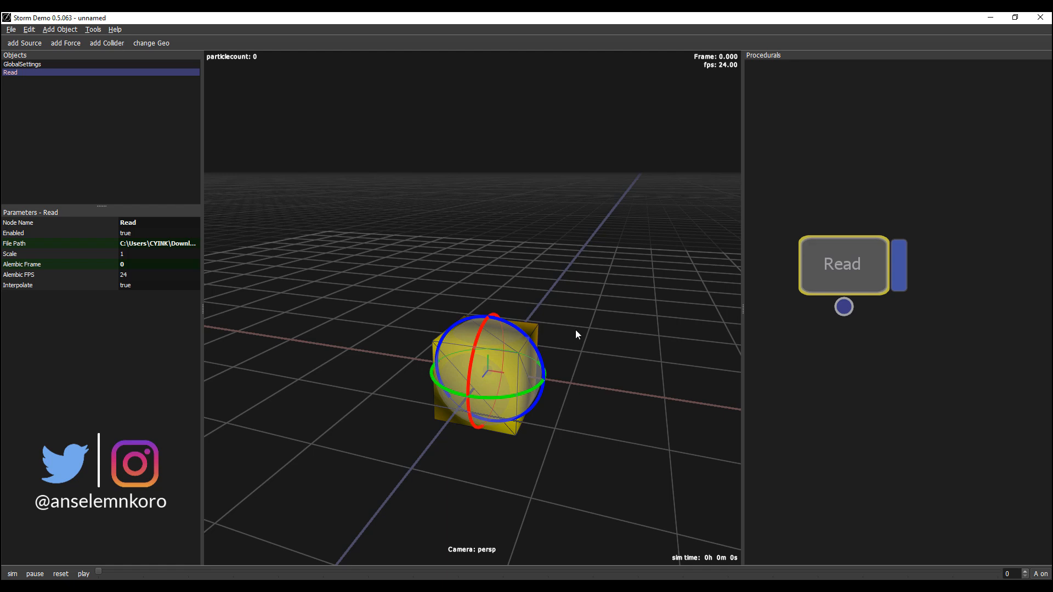
pyautogui.press('w')
pyautogui.press('e')
pyautogui.press('w')
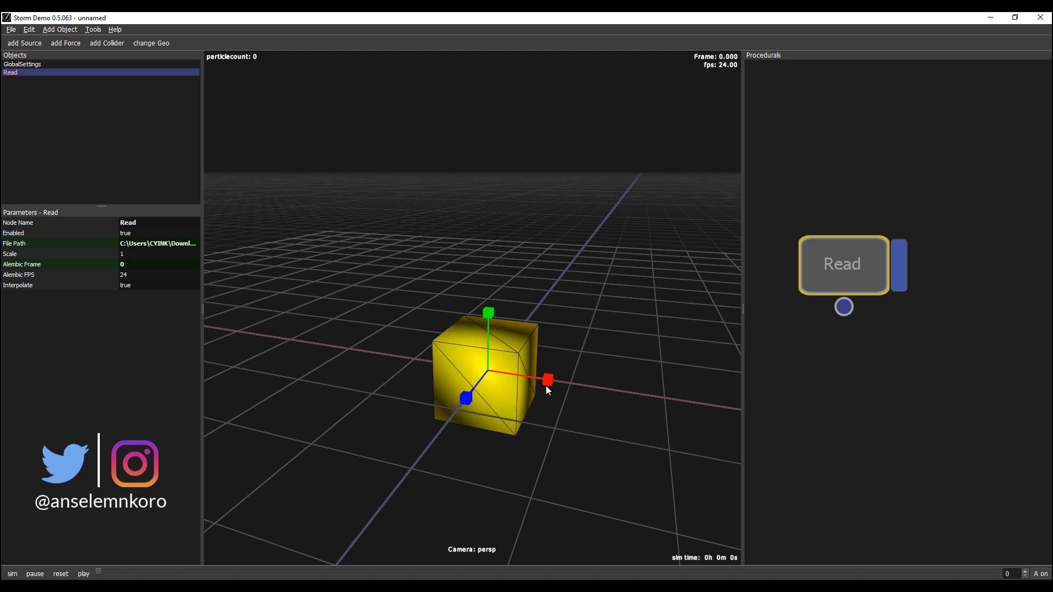
# Move the Read node higher in the graph and toggle its display off and on again
pyautogui.moveTo(847, 275); pyautogui.dragTo(867, 207)
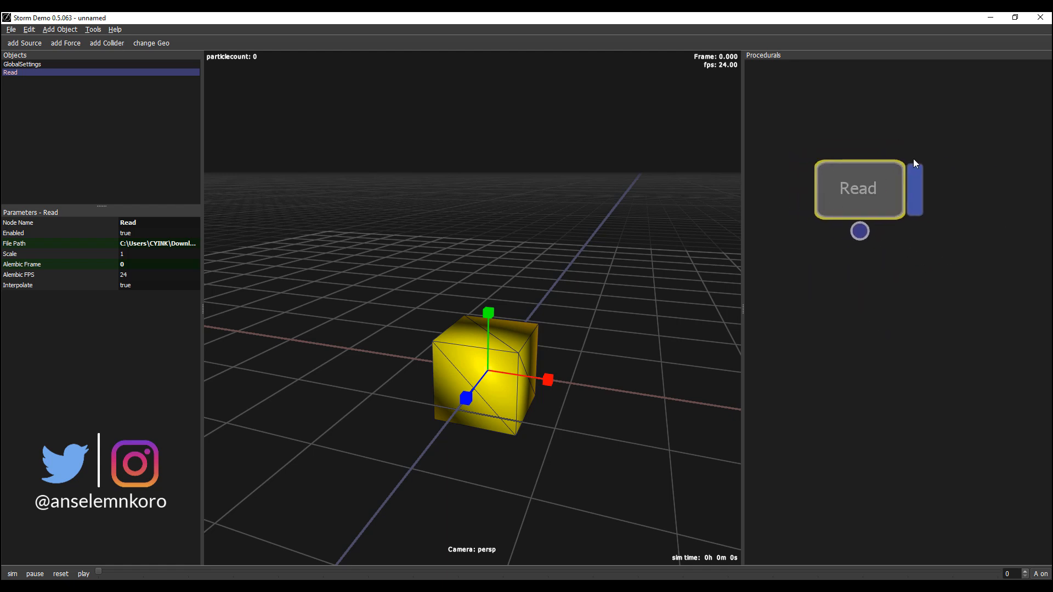
pyautogui.click(917, 193)
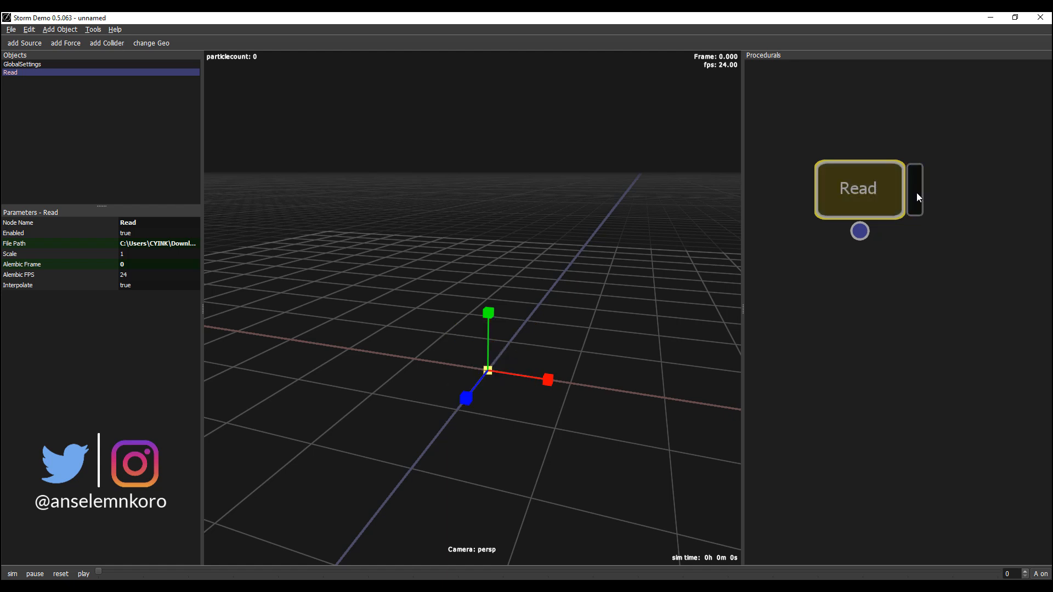
pyautogui.click(916, 192)
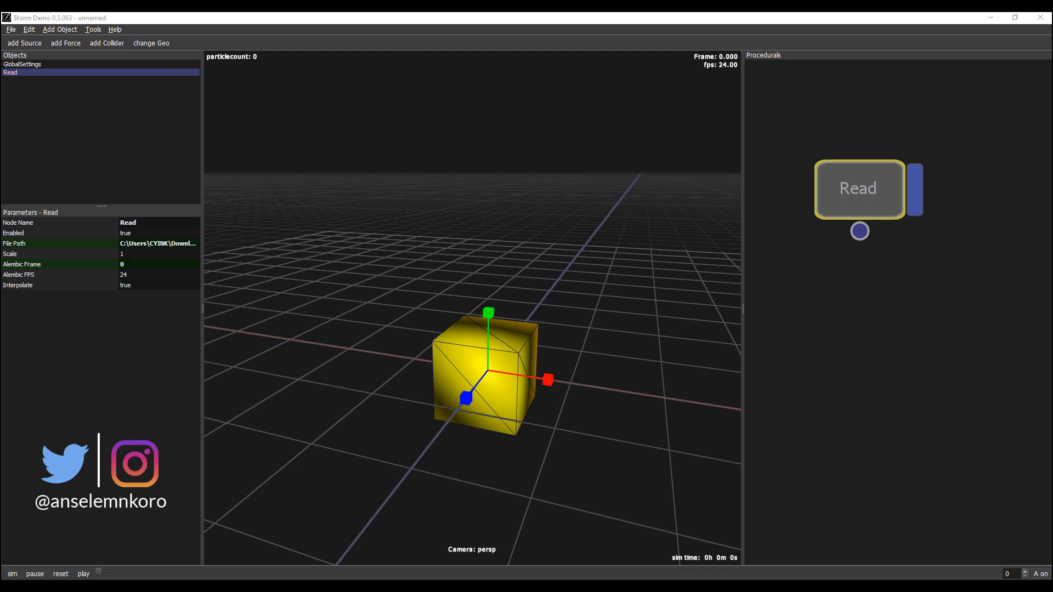
# Delete the Read node from the scene
pyautogui.keyDown('alt'); pyautogui.moveTo(537, 452); pyautogui.dragTo(509, 453); pyautogui.keyUp('alt')
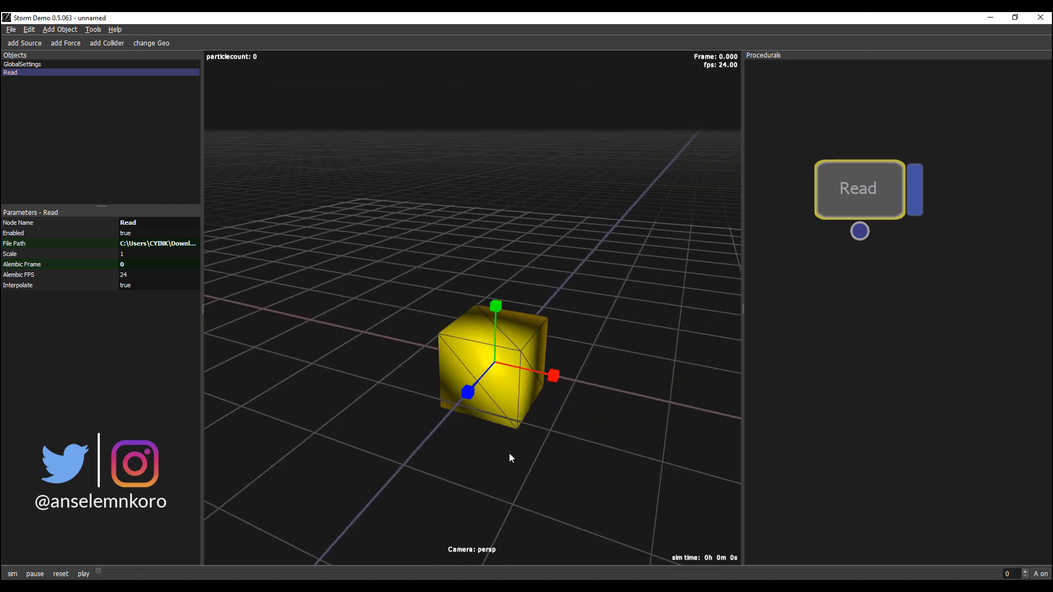
pyautogui.keyDown('alt'); pyautogui.moveTo(509, 453); pyautogui.dragTo(492, 395, button='right'); pyautogui.keyUp('alt')
pyautogui.press('Delete')
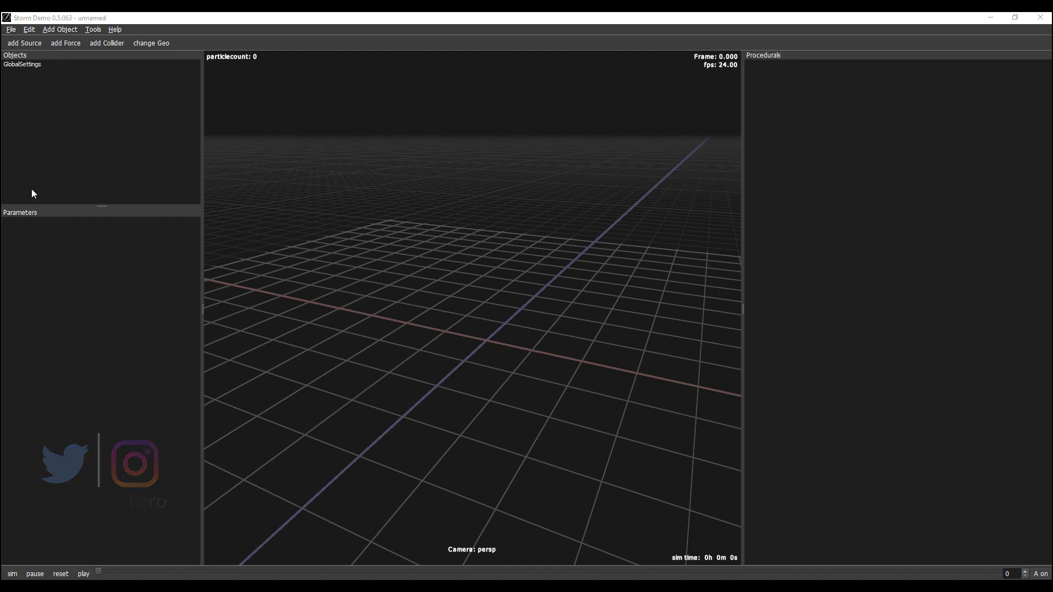
# Add a granular system with a particle source raised to about 3.36 on the Y axis
pyautogui.click(65, 29)
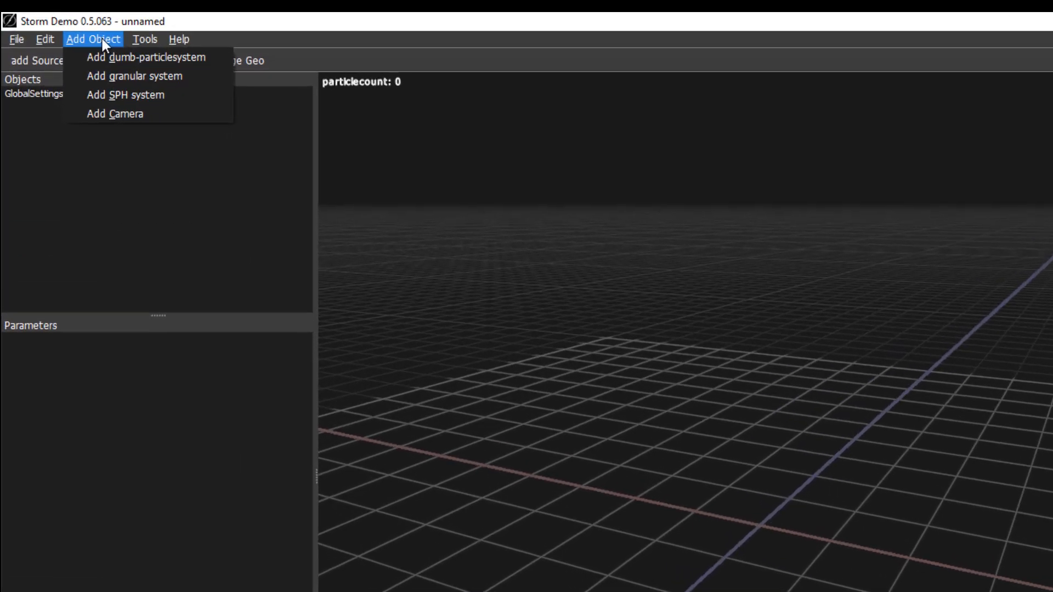
pyautogui.click(151, 84)
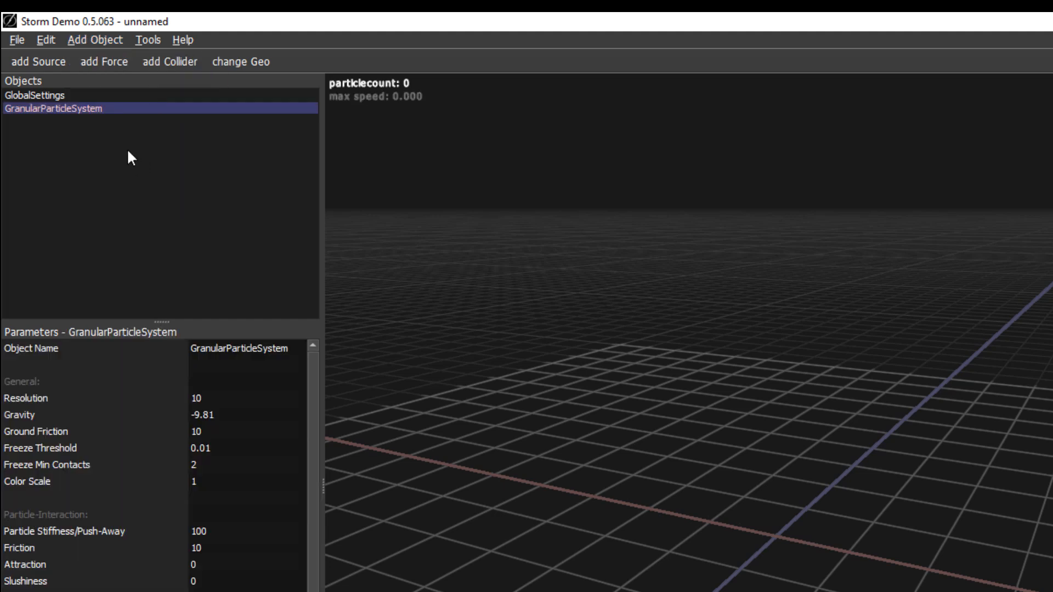
pyautogui.click(47, 60)
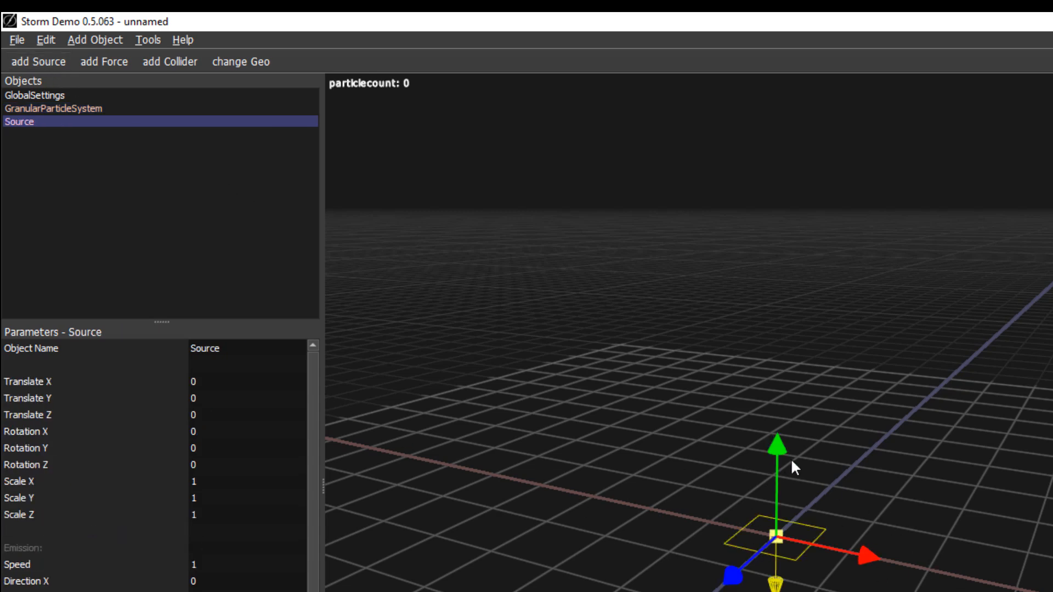
pyautogui.moveTo(777, 445); pyautogui.dragTo(776, 109)
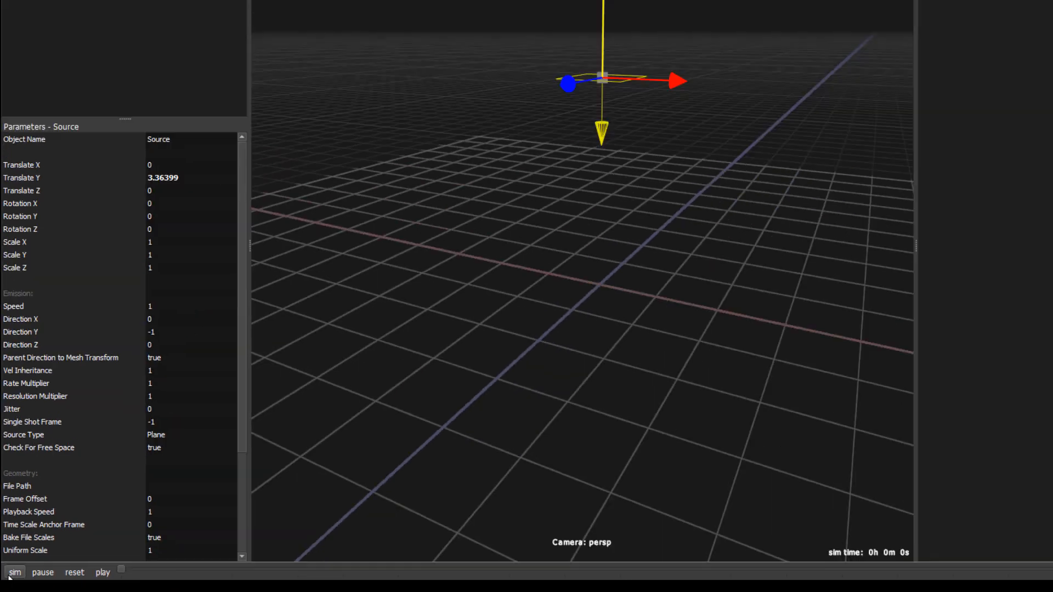
# Simulate the granular particles through frame 200 and start timeline playback
pyautogui.click(38, 570)
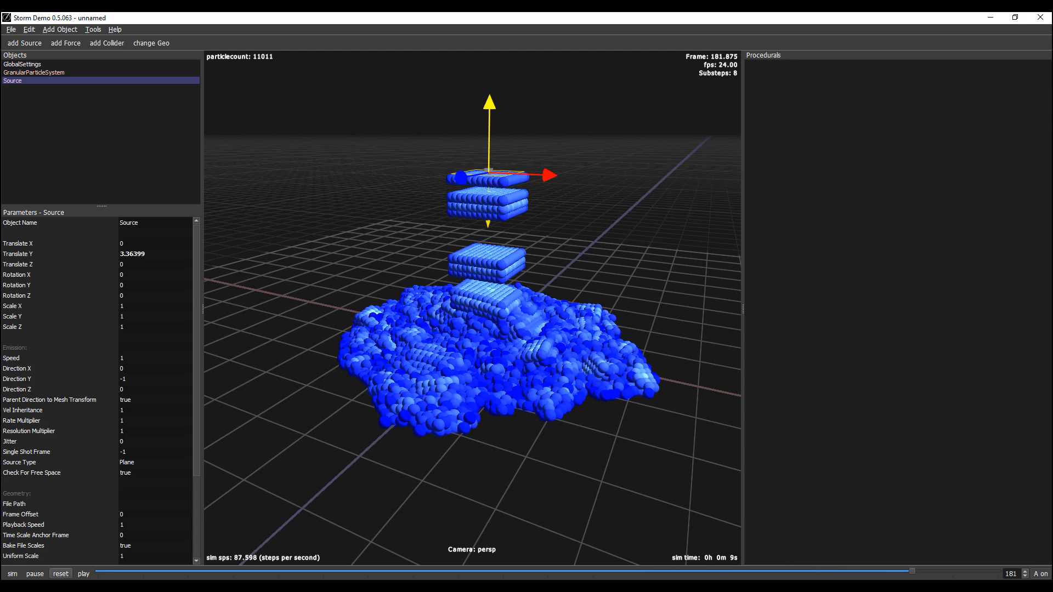
pyautogui.click(83, 574)
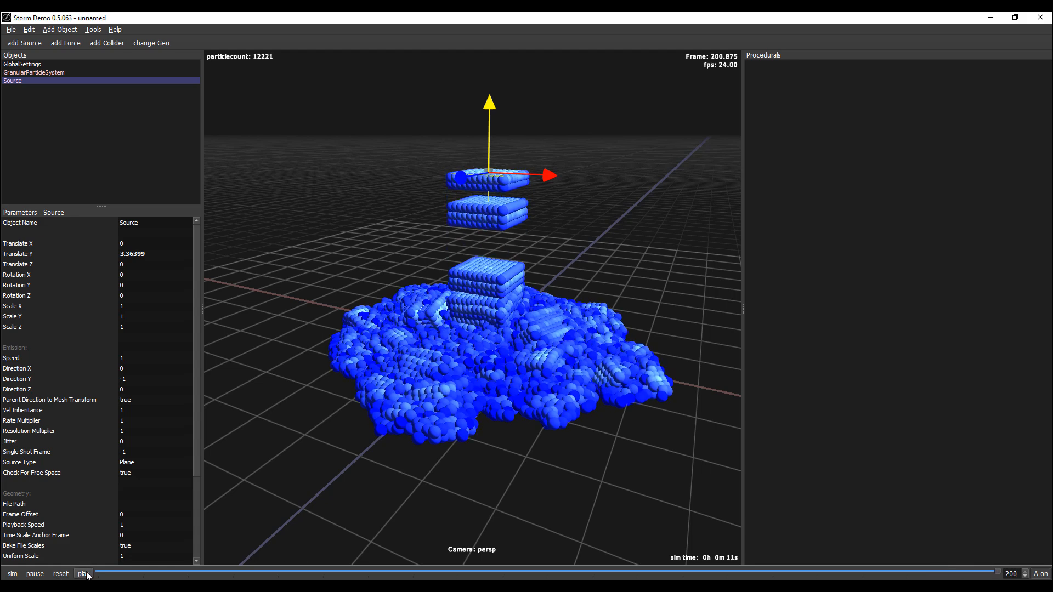
pyautogui.click(85, 574)
# Add a Mesher to the GranularParticleSystem and inspect the generated mesh up close
pyautogui.click(47, 71)
pyautogui.click(92, 29)
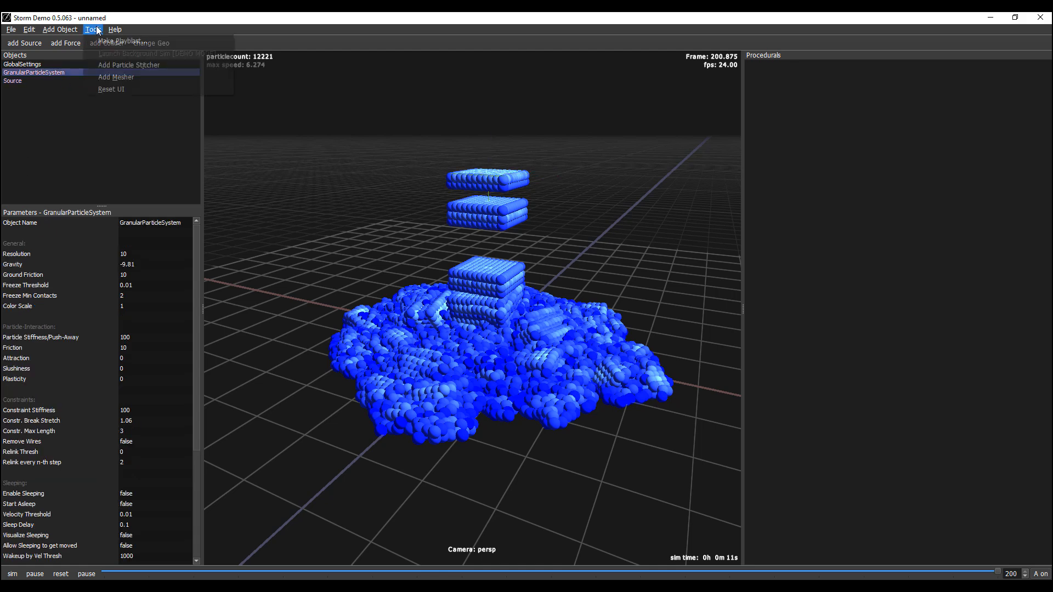
pyautogui.click(124, 77)
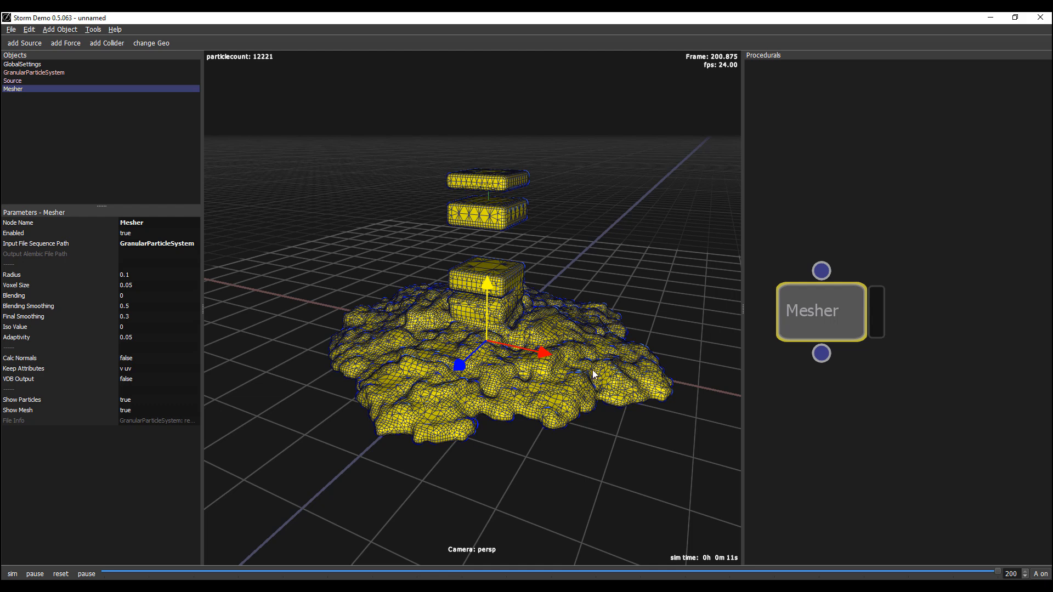
pyautogui.moveTo(698, 381); pyautogui.dragTo(587, 365, button='middle')
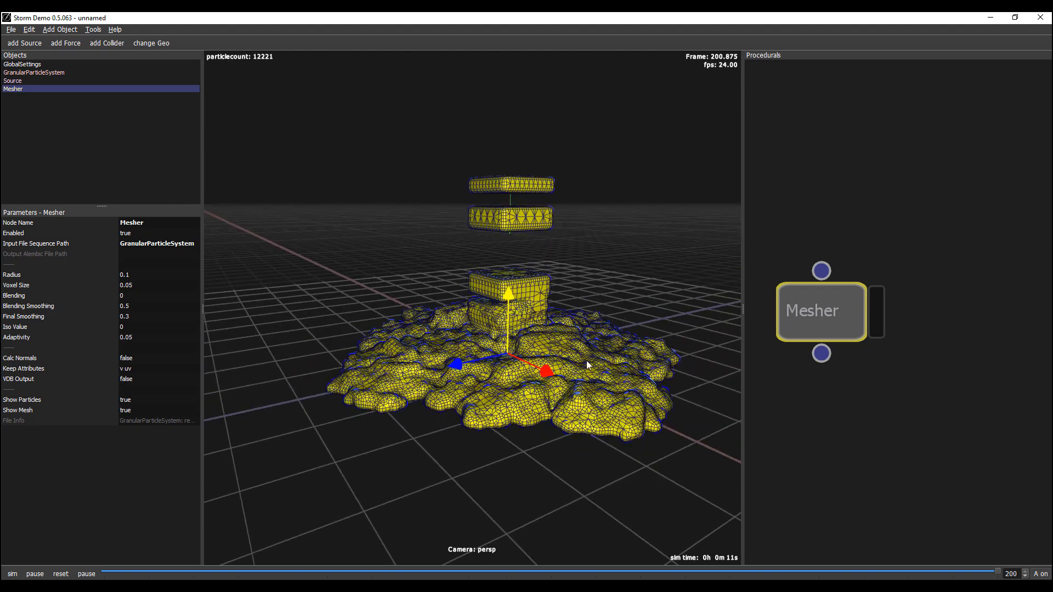
pyautogui.moveTo(586, 365); pyautogui.dragTo(551, 389, button='right')
pyautogui.moveTo(551, 389); pyautogui.dragTo(477, 319, button='middle')
# Add a Write node below the Mesher, feed the Mesher's output into it and turn on its display
pyautogui.moveTo(808, 323); pyautogui.dragTo(883, 248)
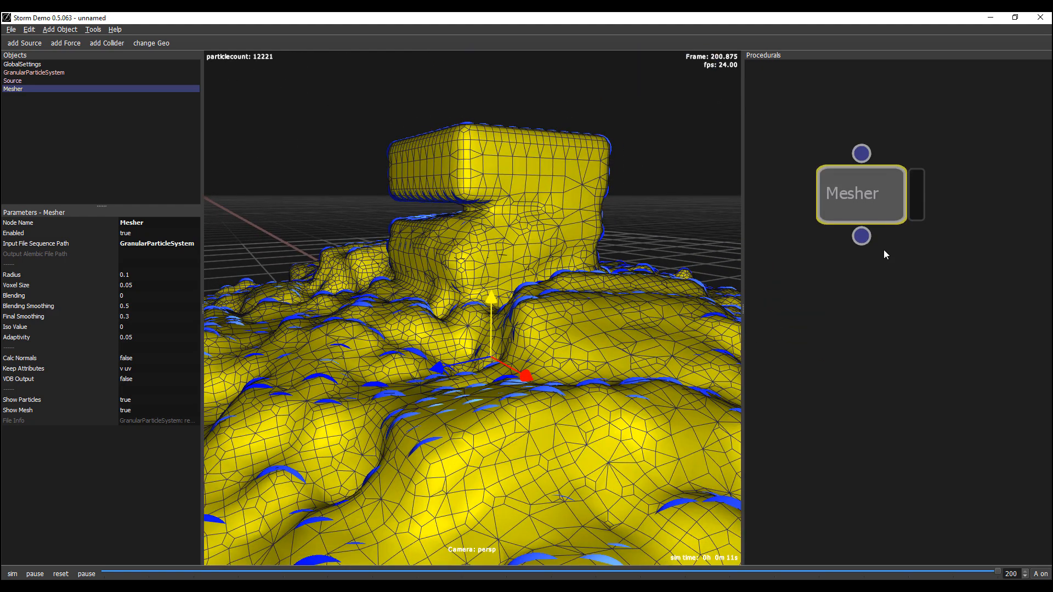
pyautogui.click(883, 252)
pyautogui.rightClick(877, 338)
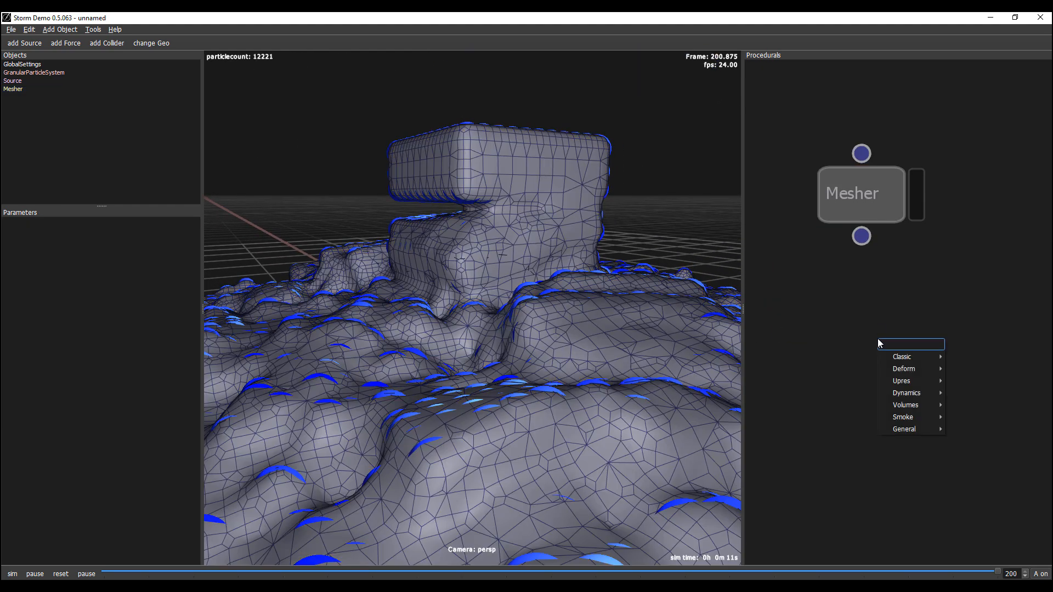
pyautogui.write('write')
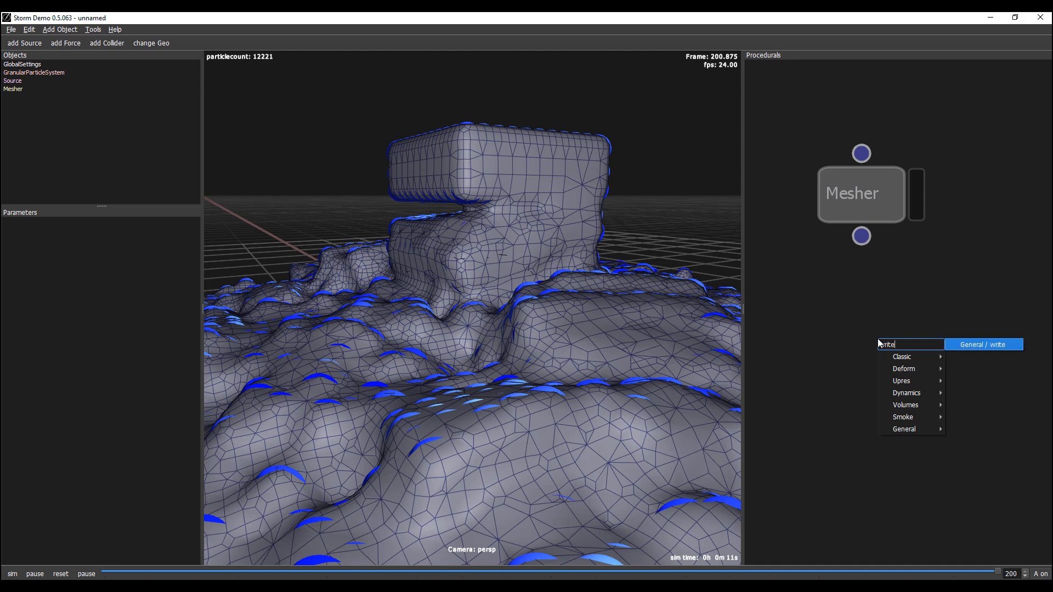
pyautogui.press('Return')
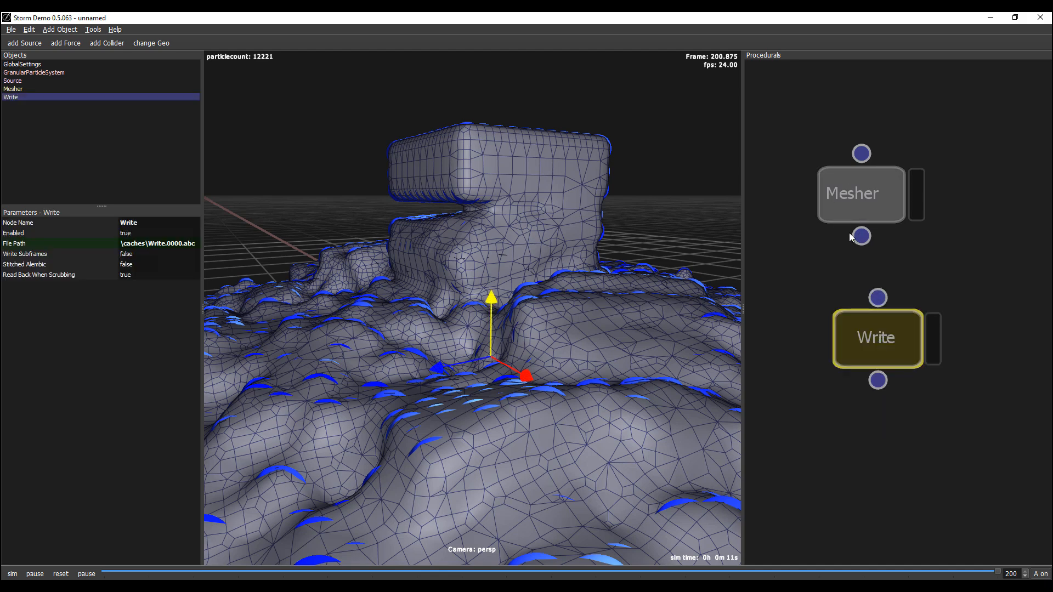
pyautogui.moveTo(861, 236); pyautogui.dragTo(879, 310)
pyautogui.click(933, 351)
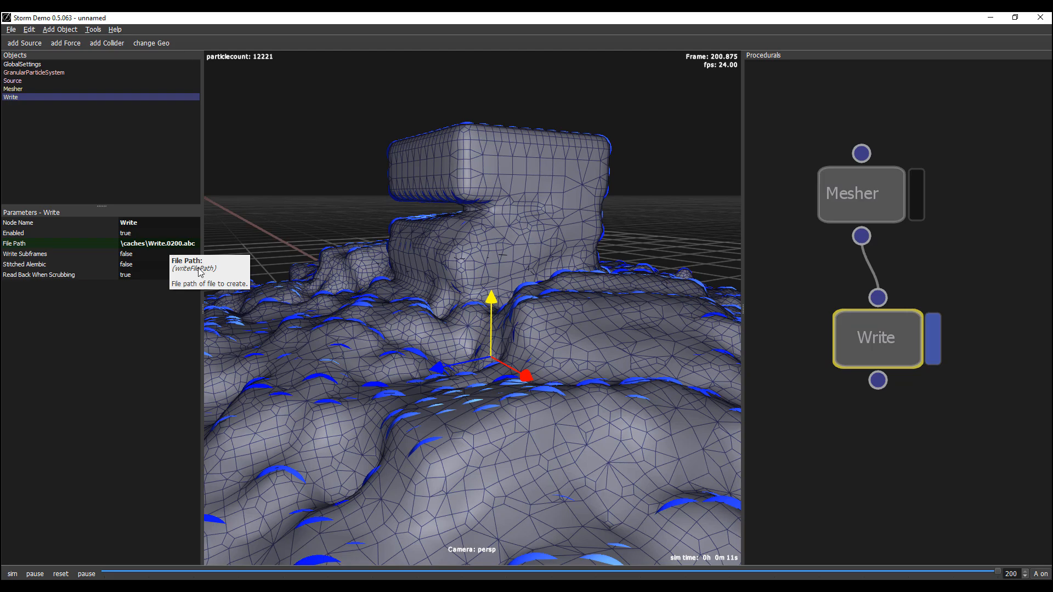
# Delete the Write node below the Mesher and view the whole mesh from another angle
pyautogui.keyDown('alt'); pyautogui.moveTo(554, 314); pyautogui.dragTo(426, 292, button='right'); pyautogui.keyUp('alt')
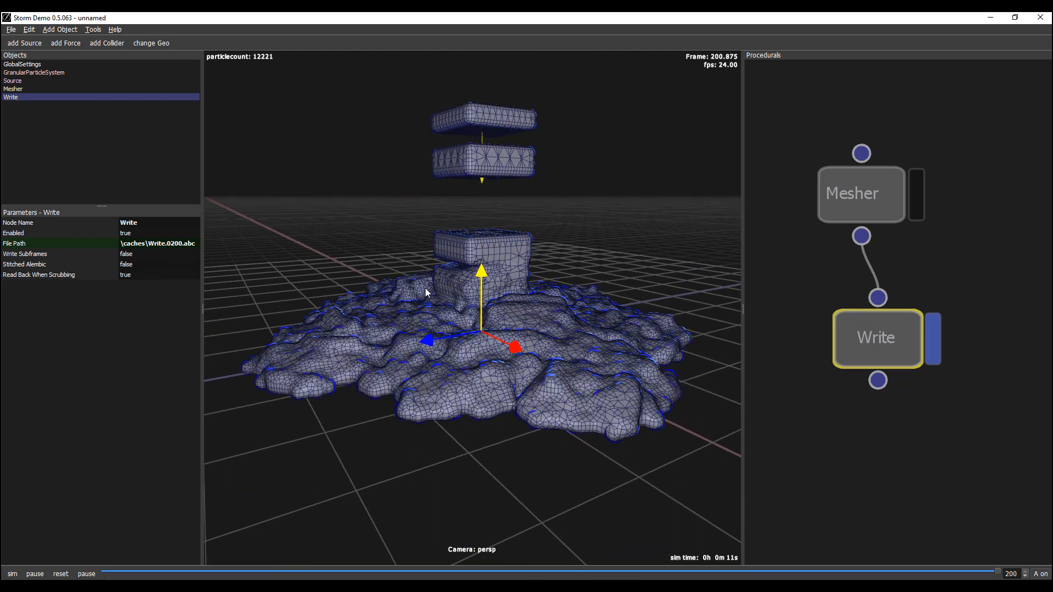
pyautogui.keyDown('alt'); pyautogui.moveTo(426, 291); pyautogui.dragTo(387, 279); pyautogui.keyUp('alt')
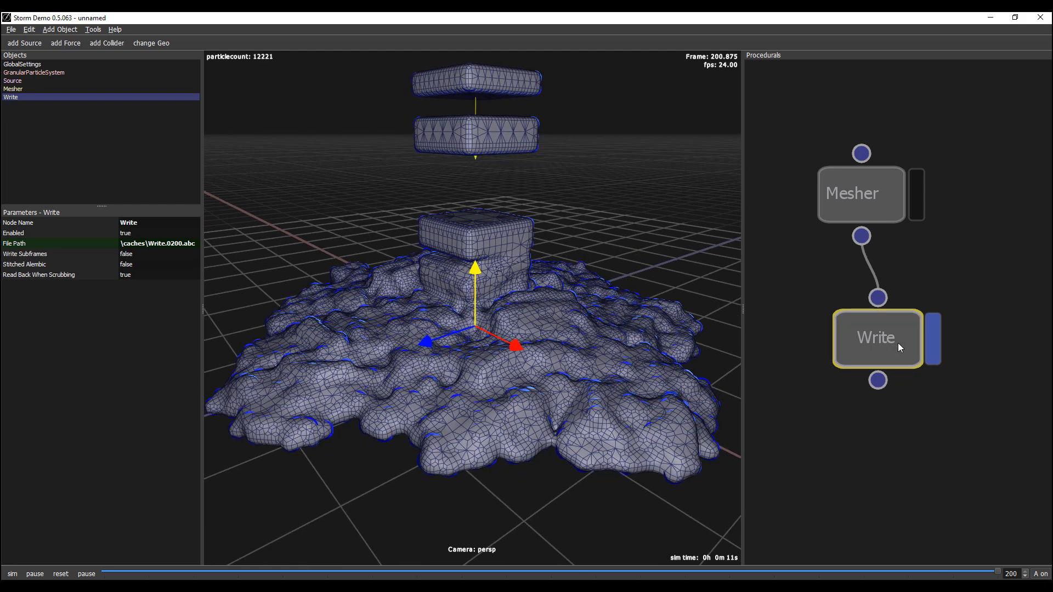
pyautogui.press('Delete')
pyautogui.keyDown('alt'); pyautogui.moveTo(434, 298); pyautogui.dragTo(518, 291); pyautogui.keyUp('alt')
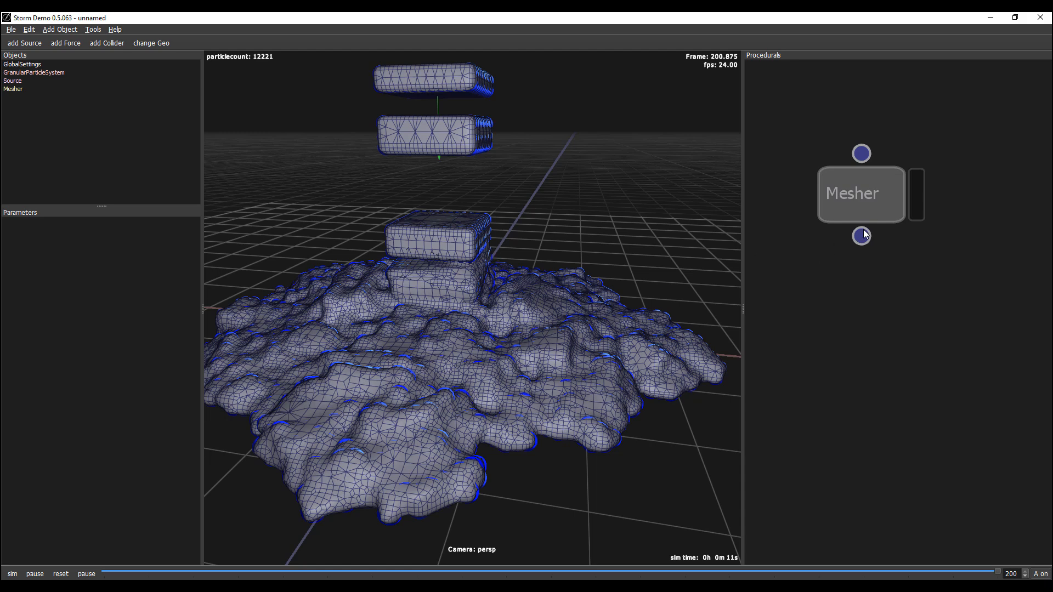
# Reset the simulation and delete the Mesher, GranularParticleSystem and Source, keeping only GlobalSettings
pyautogui.click(61, 573)
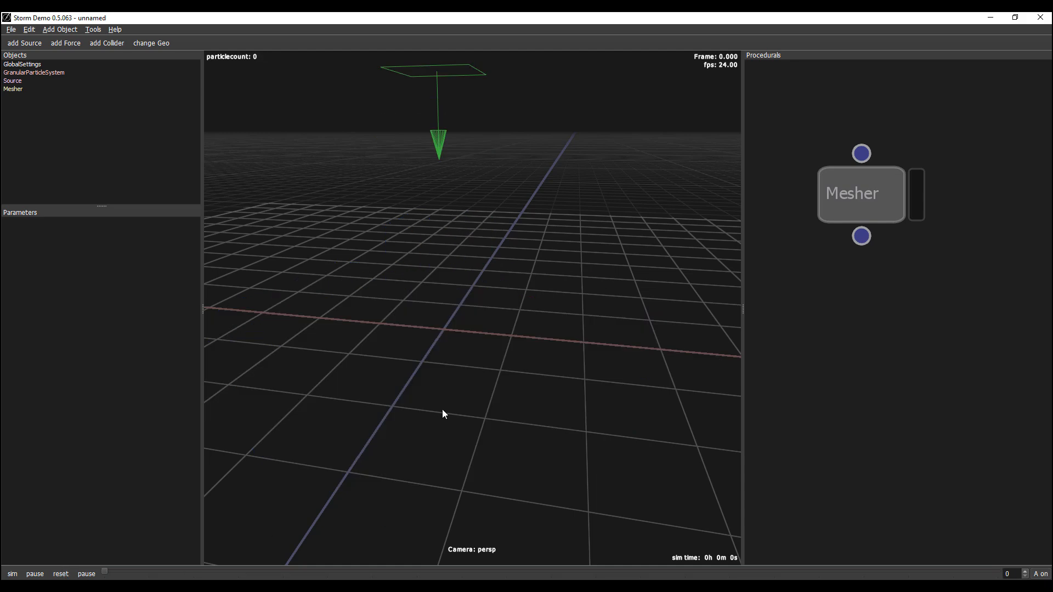
pyautogui.click(870, 196)
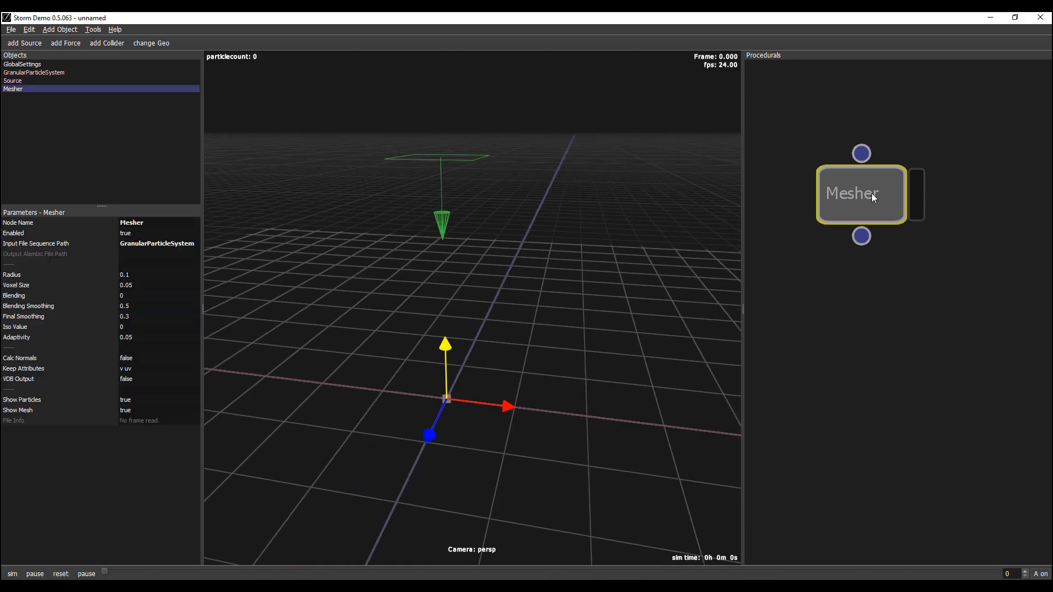
pyautogui.press('Delete')
pyautogui.click(15, 82)
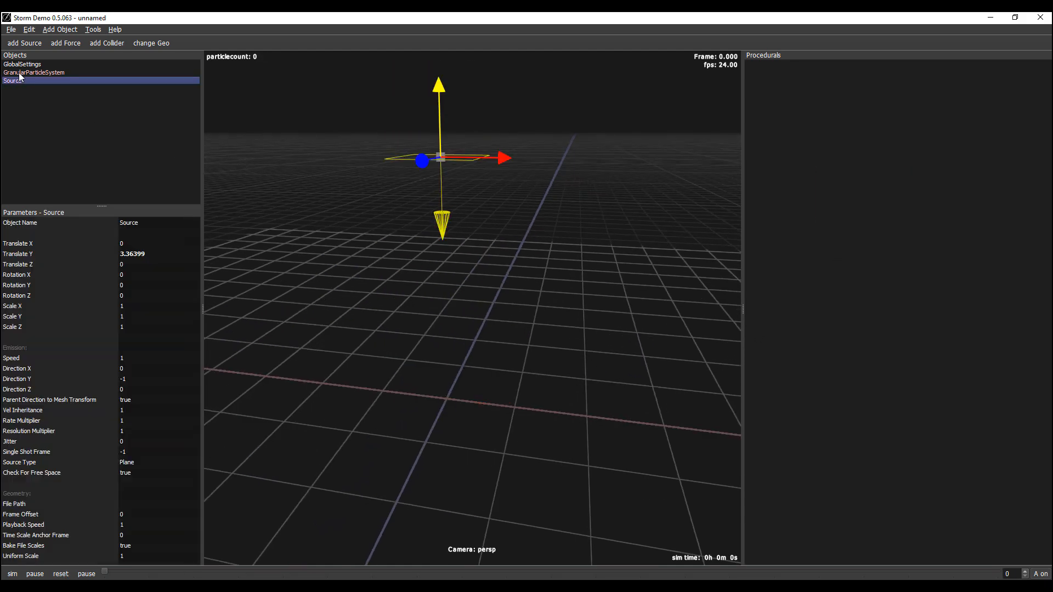
pyautogui.click(20, 74)
pyautogui.press('Delete')
pyautogui.click(20, 73)
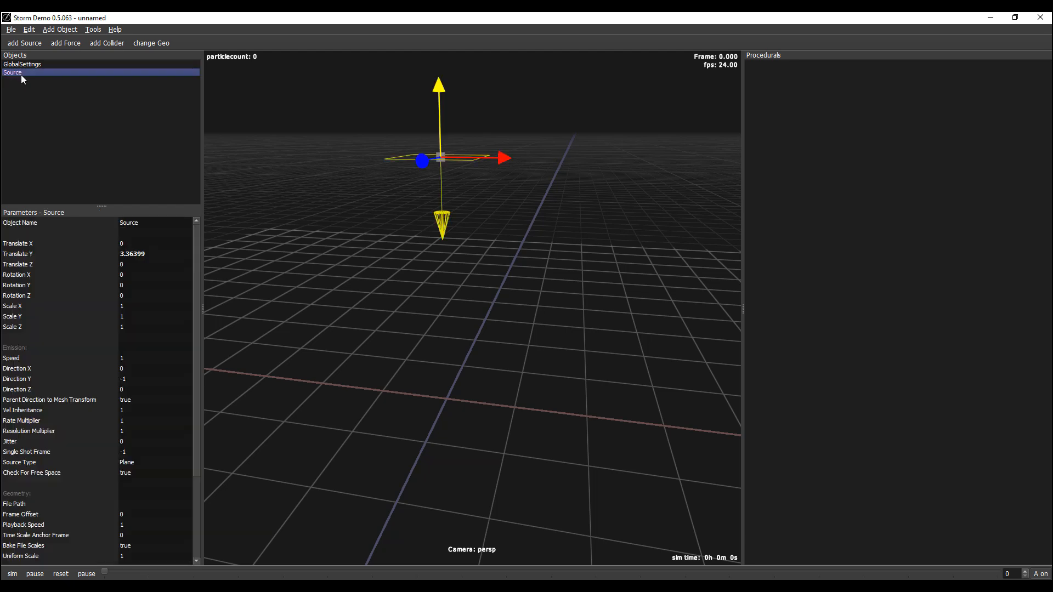
pyautogui.press('Delete')
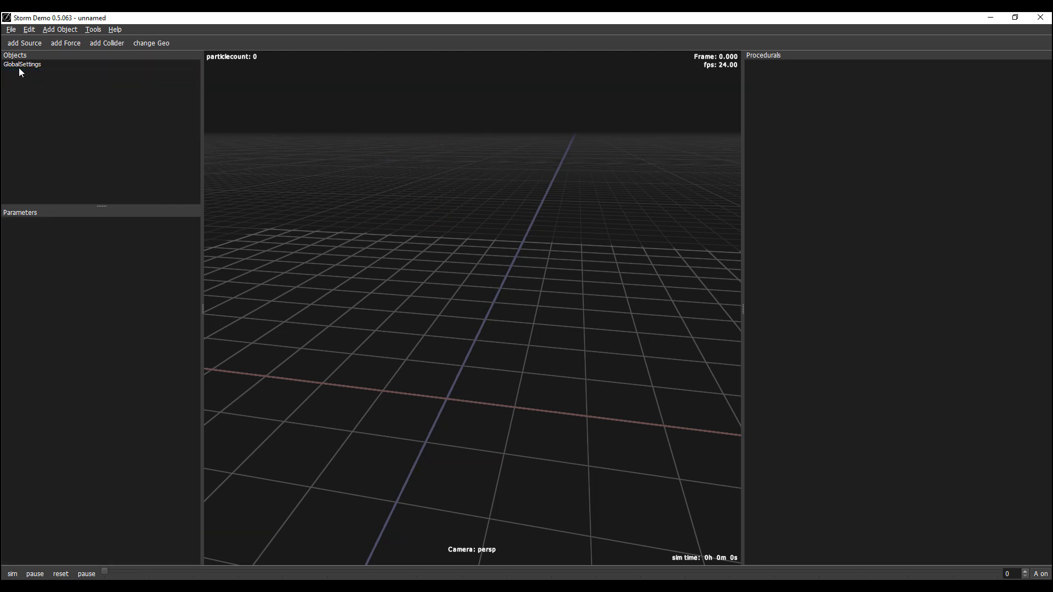
# Add a Read node to the procedural graph and place it with free space below for more nodes
pyautogui.rightClick(841, 256)
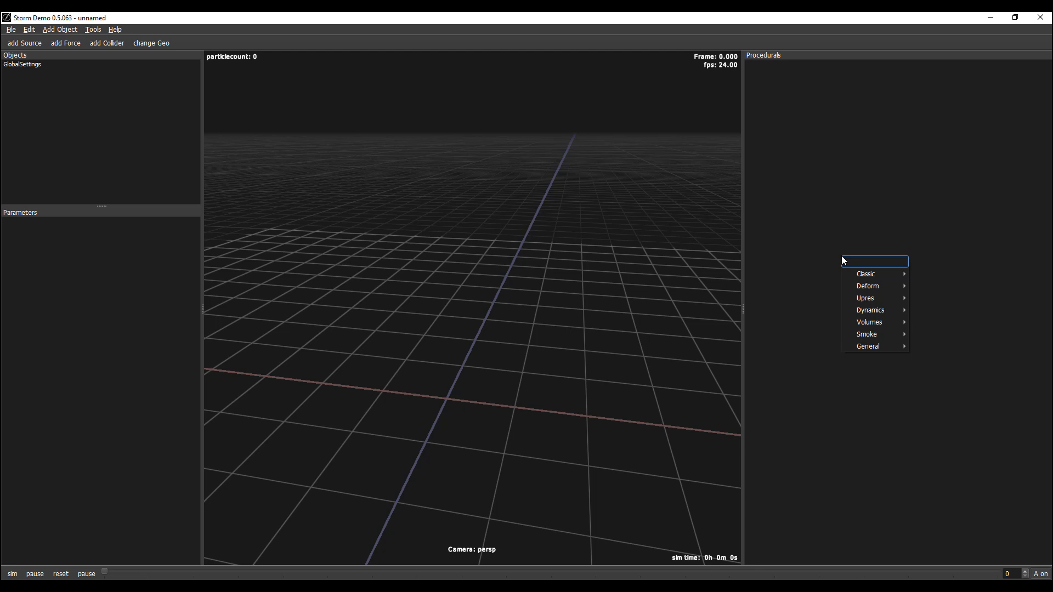
pyautogui.write('read')
pyautogui.press('Return')
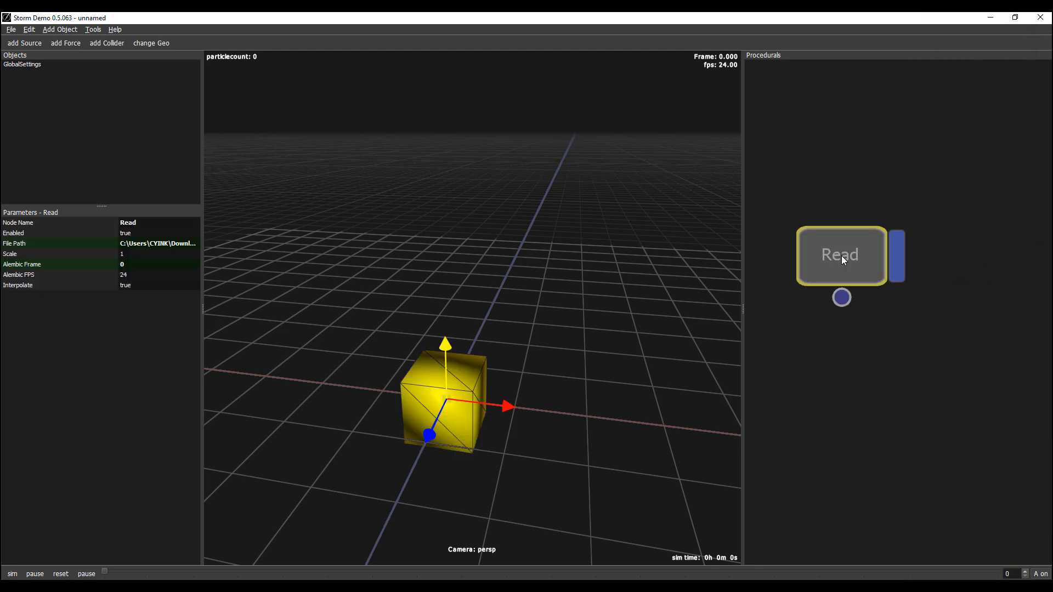
pyautogui.moveTo(850, 254); pyautogui.dragTo(939, 186)
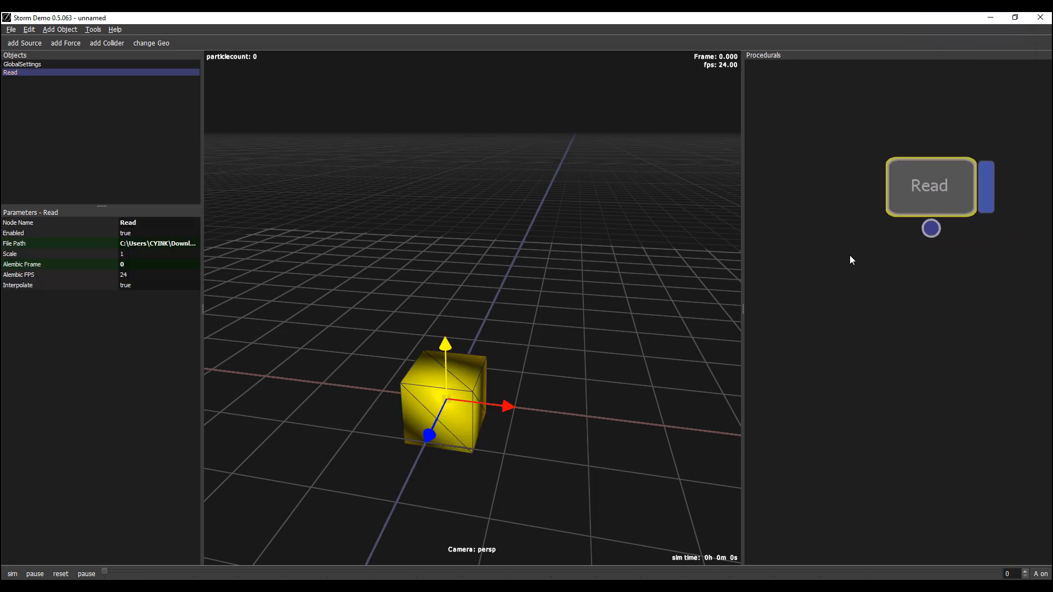
# Add a Transform node, duplicate it and spread the two Transforms apart below the Read node
pyautogui.rightClick(849, 254)
pyautogui.write('ra')
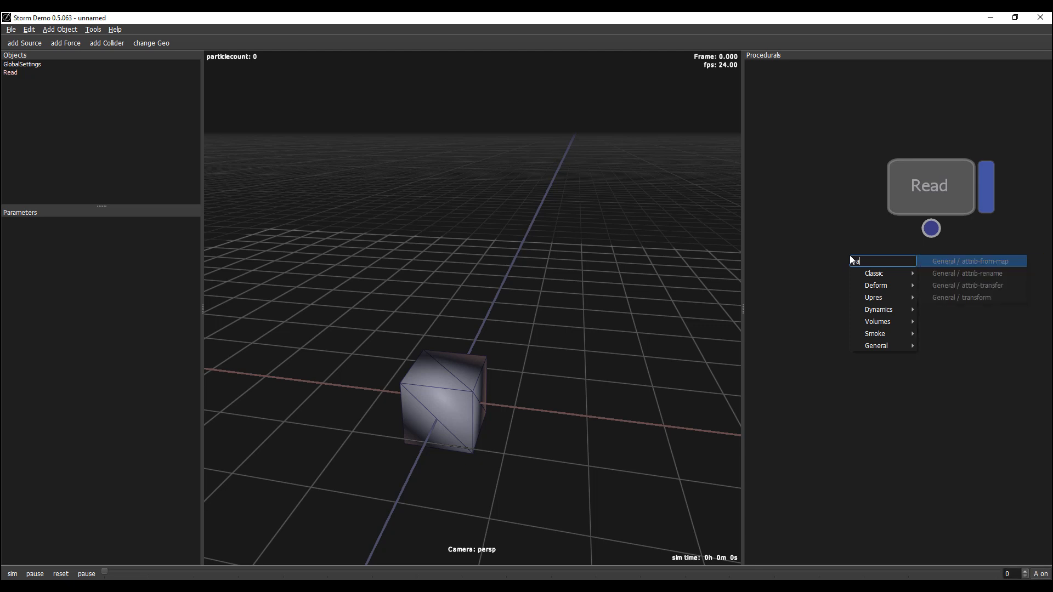
pyautogui.press('Down')
pyautogui.press('Down')
pyautogui.press('Down')
pyautogui.press('Return')
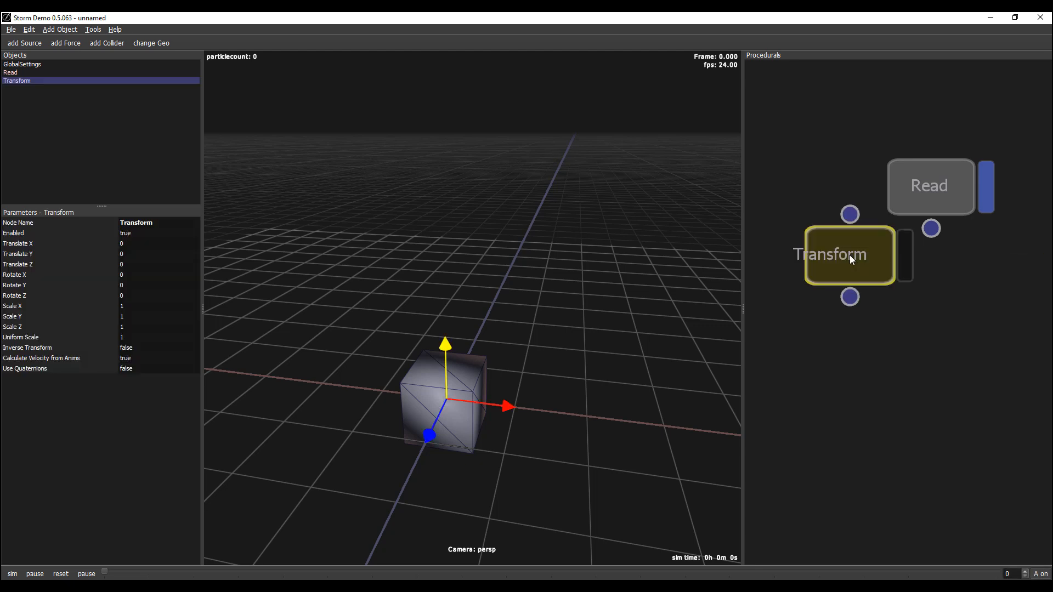
pyautogui.hotkey('ctrl', 'd')
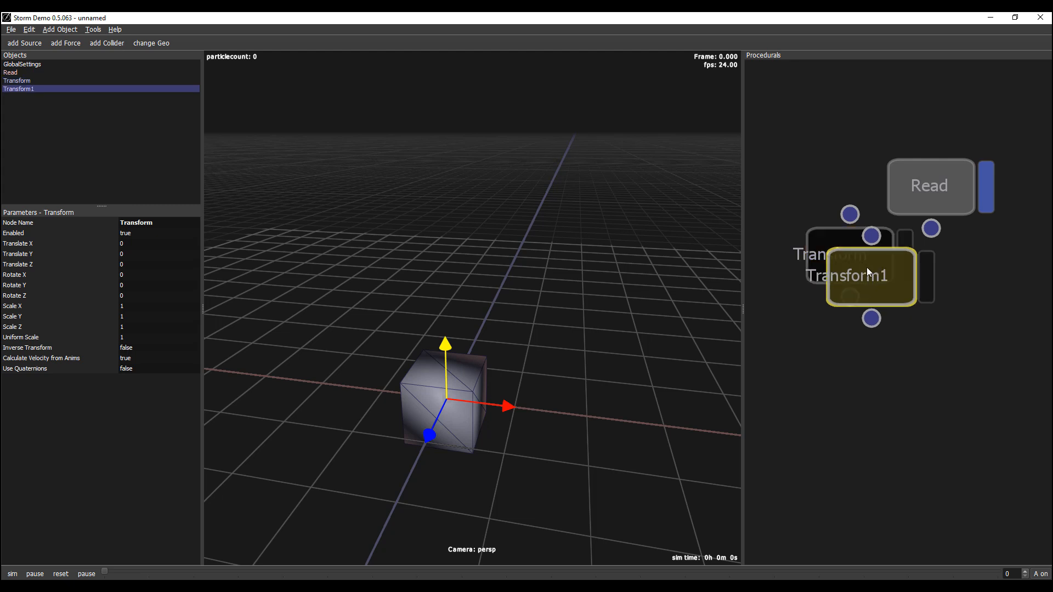
pyautogui.moveTo(866, 268); pyautogui.dragTo(853, 326)
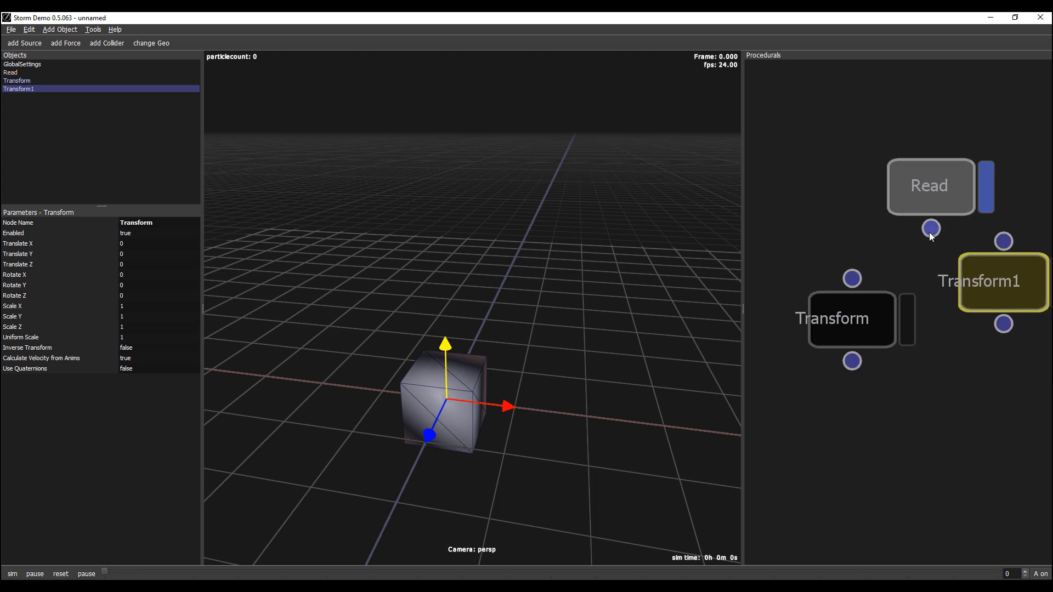
# Feed the Read node's output into both Transform and Transform1
pyautogui.moveTo(930, 229); pyautogui.dragTo(852, 278)
pyautogui.moveTo(924, 230); pyautogui.dragTo(1003, 243)
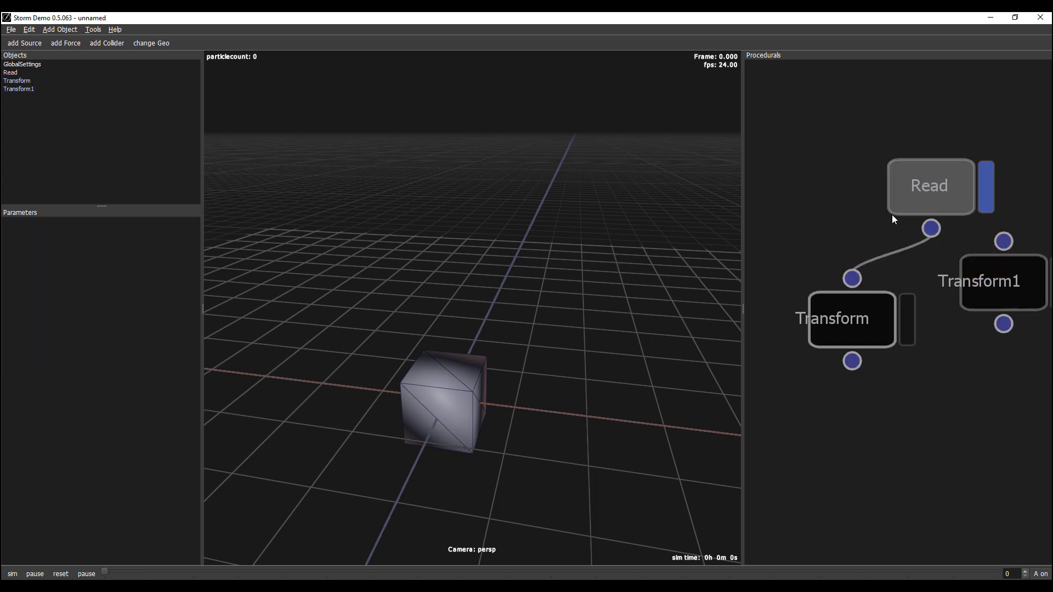
pyautogui.moveTo(948, 379); pyautogui.dragTo(837, 359, button='middle')
pyautogui.moveTo(892, 272); pyautogui.dragTo(919, 309)
pyautogui.moveTo(818, 210); pyautogui.dragTo(919, 260)
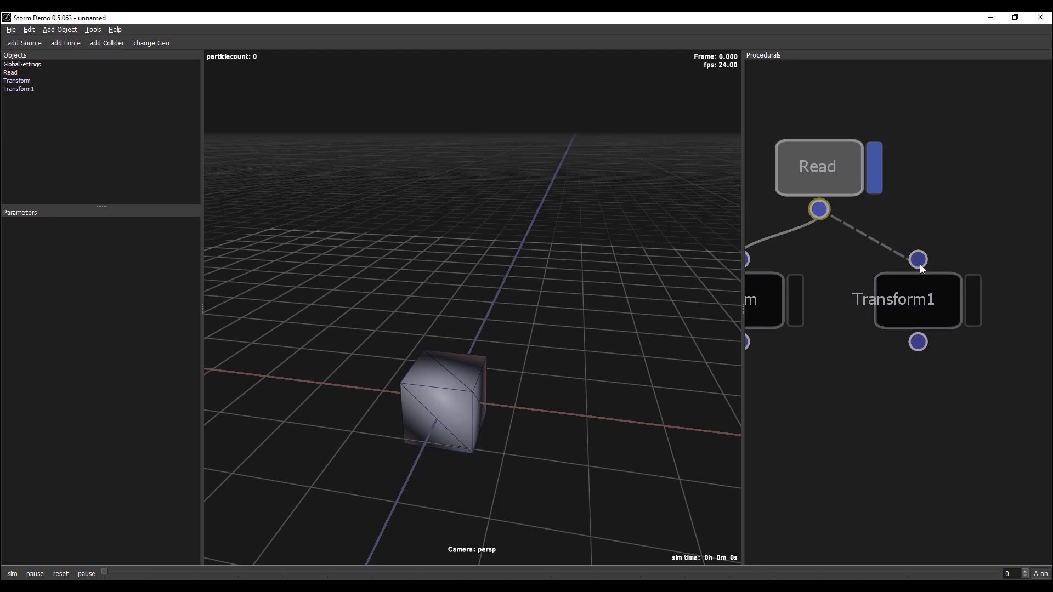
# Turn on Transform1's display and move its cube about 2.04 along the X axis
pyautogui.click(969, 298)
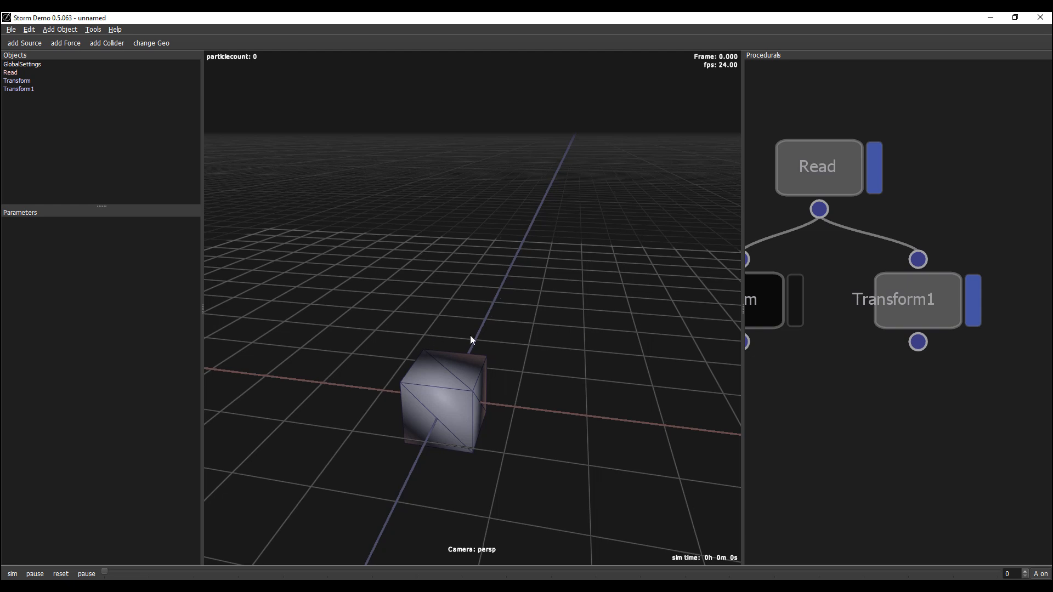
pyautogui.moveTo(469, 336); pyautogui.dragTo(475, 340, button='middle')
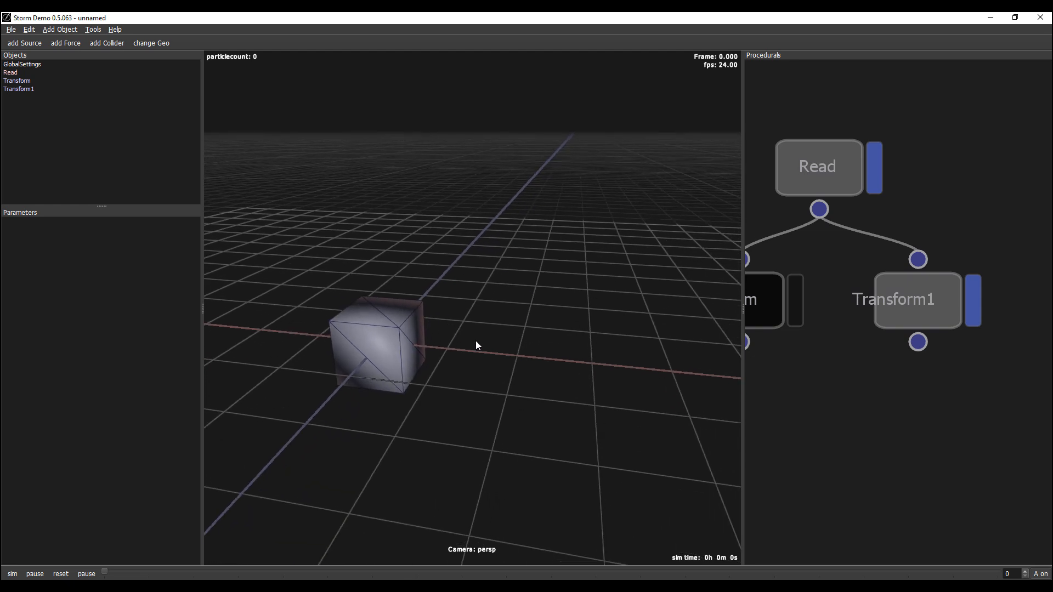
pyautogui.click(932, 300)
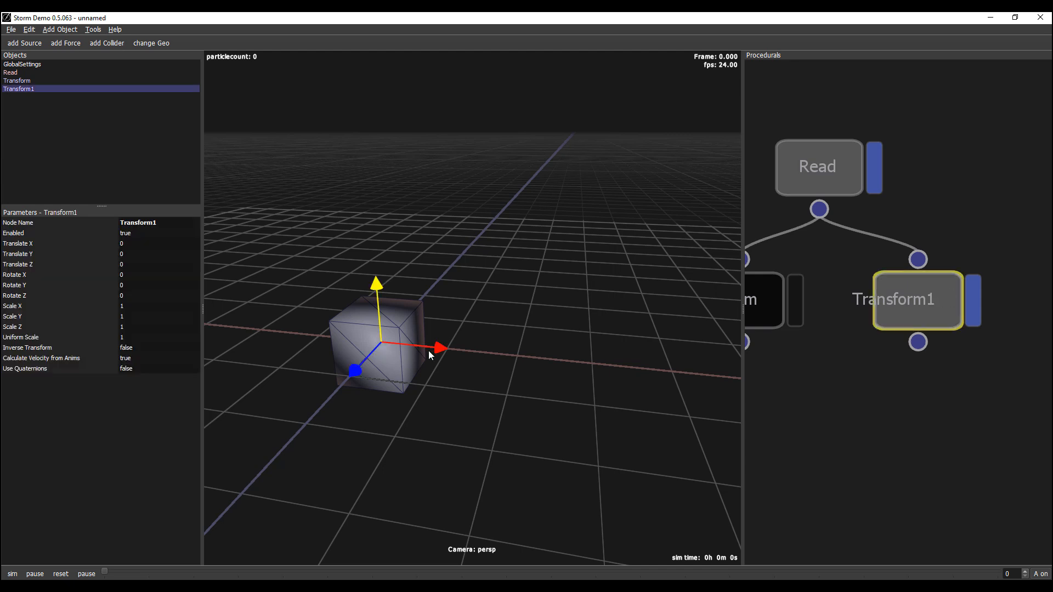
pyautogui.moveTo(434, 354); pyautogui.dragTo(590, 370)
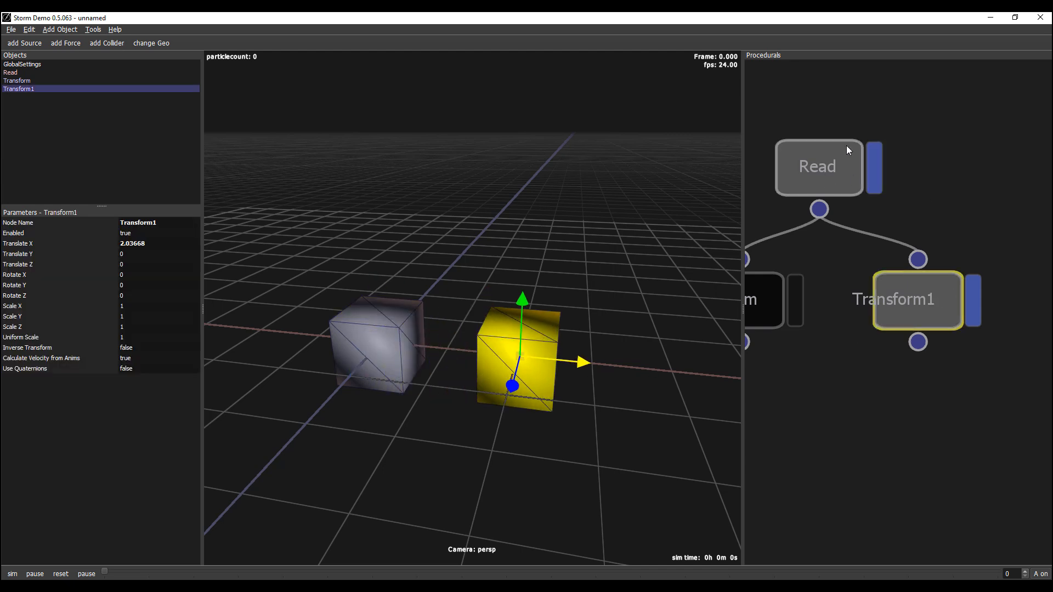
# Turn off the Read node's display and turn on the display of the Transform node
pyautogui.moveTo(934, 208); pyautogui.dragTo(1002, 181, button='middle')
pyautogui.click(941, 146)
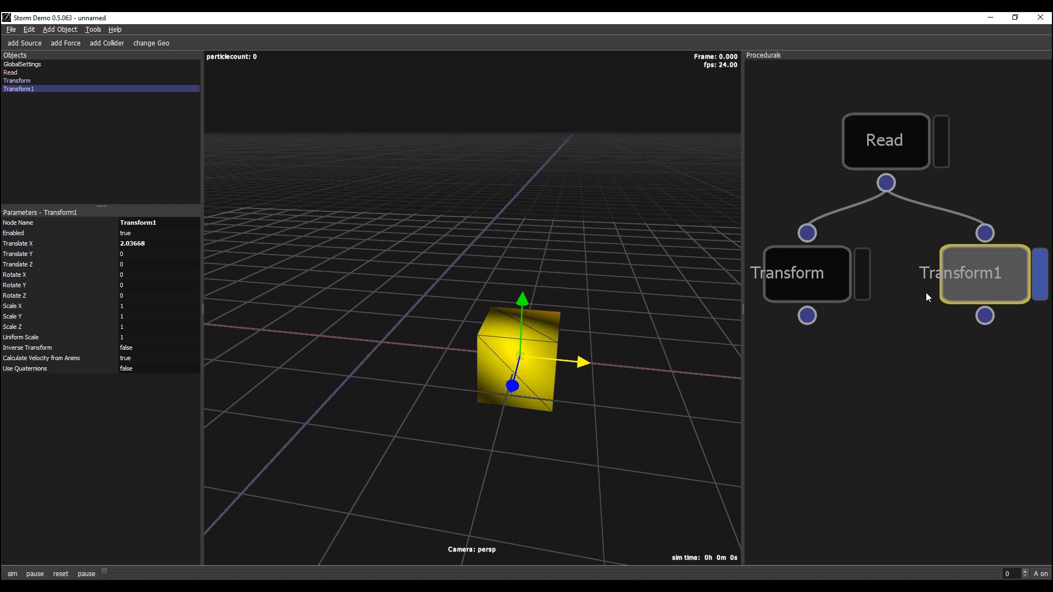
pyautogui.click(807, 273)
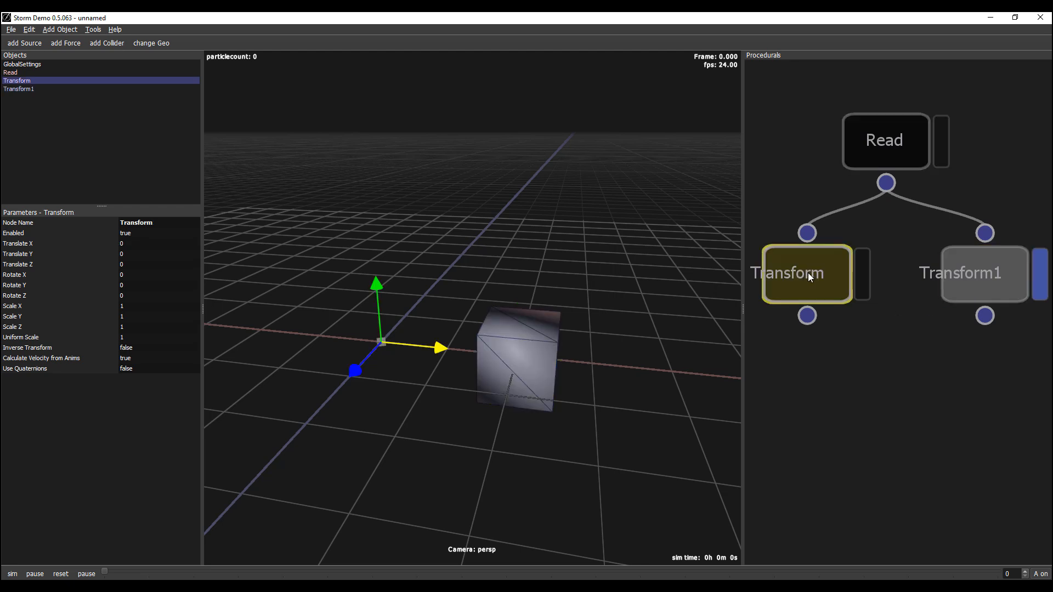
pyautogui.click(862, 275)
pyautogui.moveTo(862, 366); pyautogui.dragTo(843, 320, button='middle')
# Add a mesh-to-volume node between and below the two Transform nodes
pyautogui.click(848, 316)
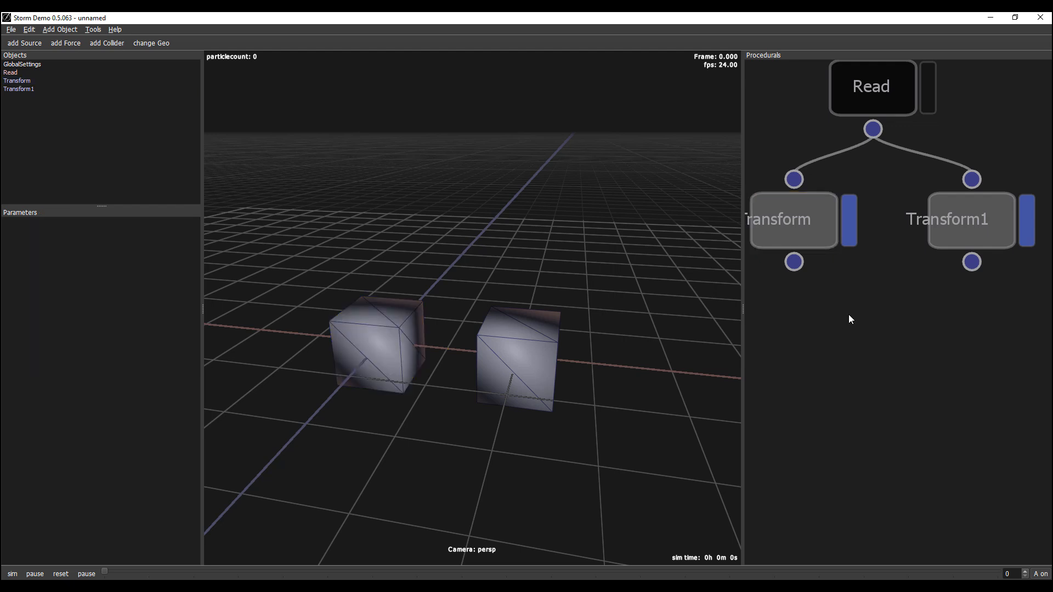
pyautogui.press('Tab')
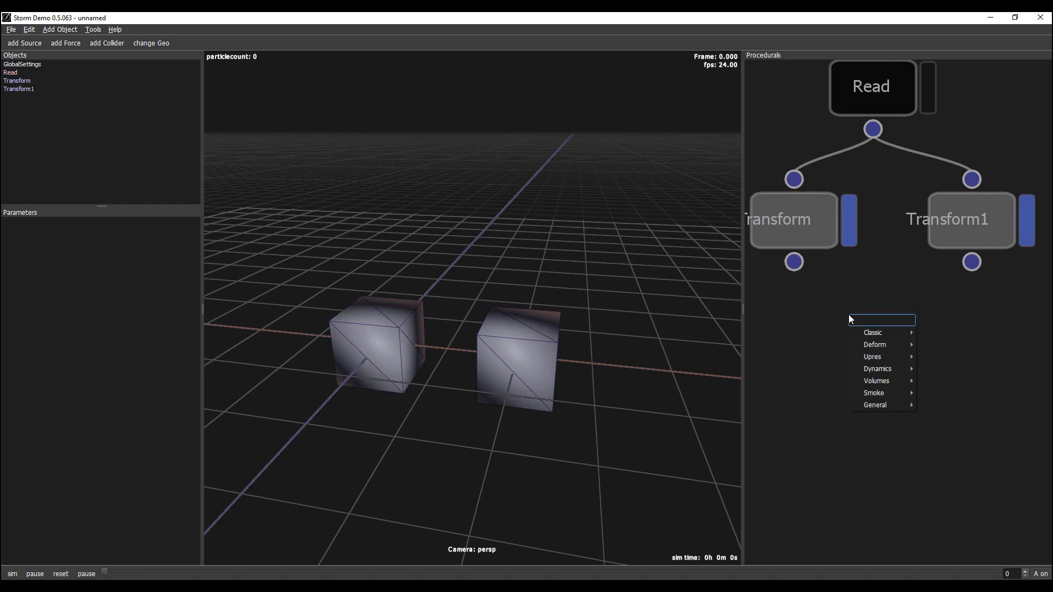
pyautogui.write('mens')
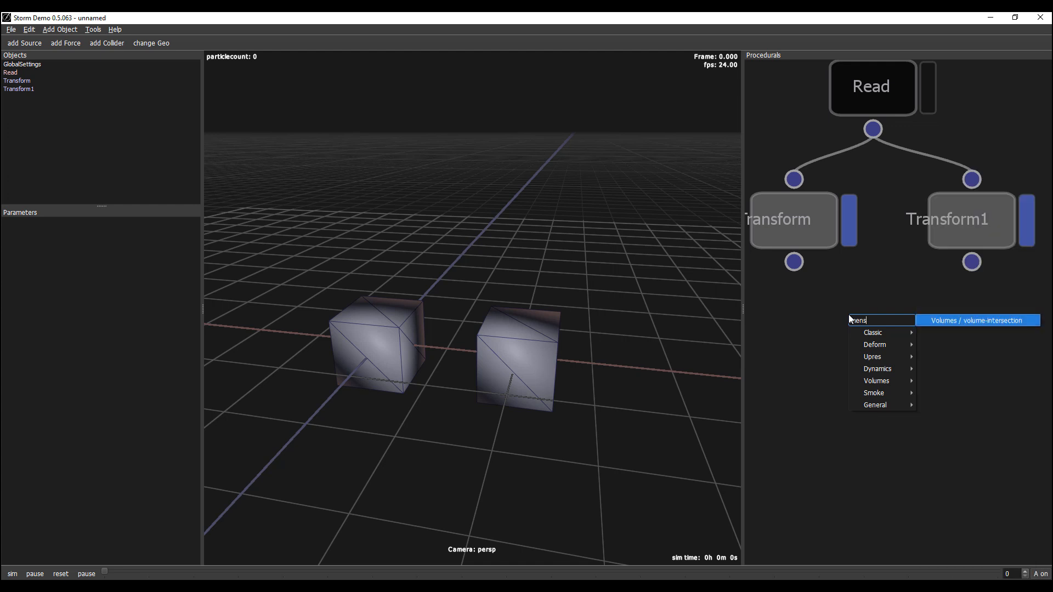
pyautogui.press('BackSpace')
pyautogui.press('BackSpace')
pyautogui.press('BackSpace')
pyautogui.press('BackSpace')
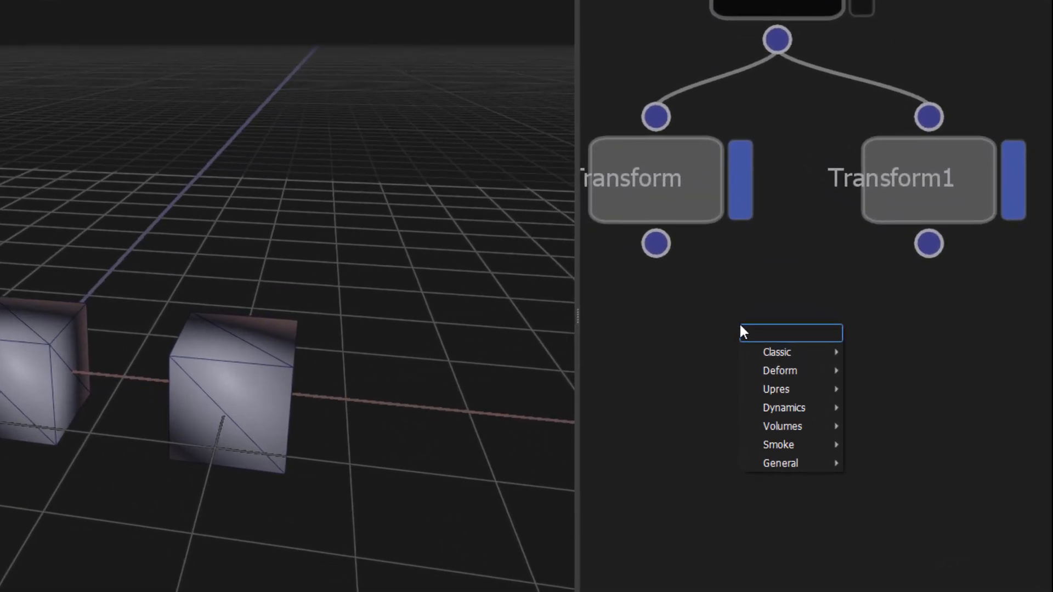
pyautogui.write('mtv')
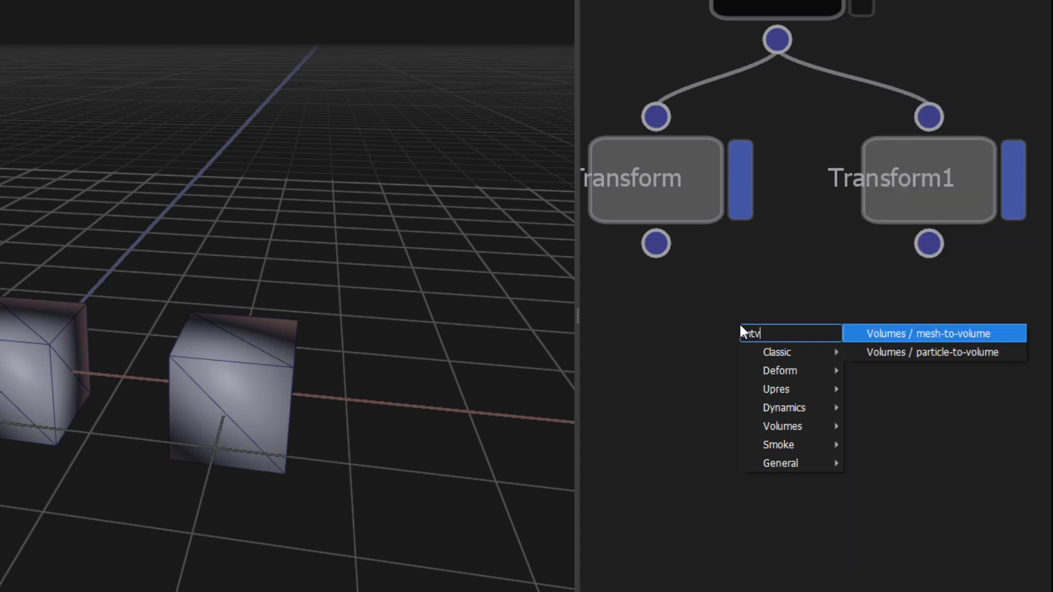
pyautogui.press('Return')
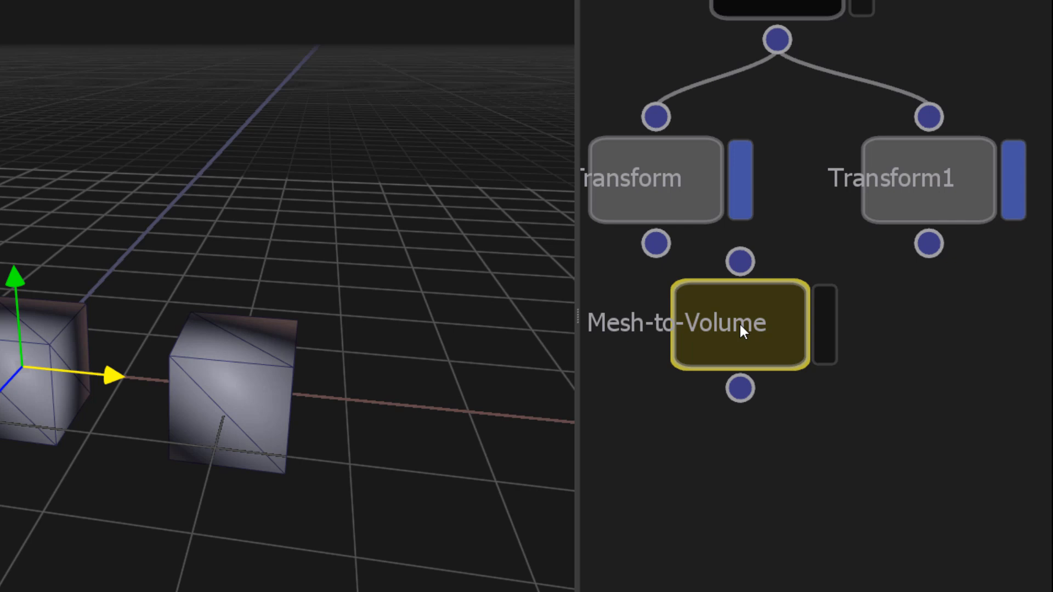
# Duplicate the Mesh-to-Volume node and feed each Transform's output into its own Mesh-to-Volume
pyautogui.keyDown('alt'); pyautogui.moveTo(750, 330); pyautogui.dragTo(979, 352); pyautogui.keyUp('alt')
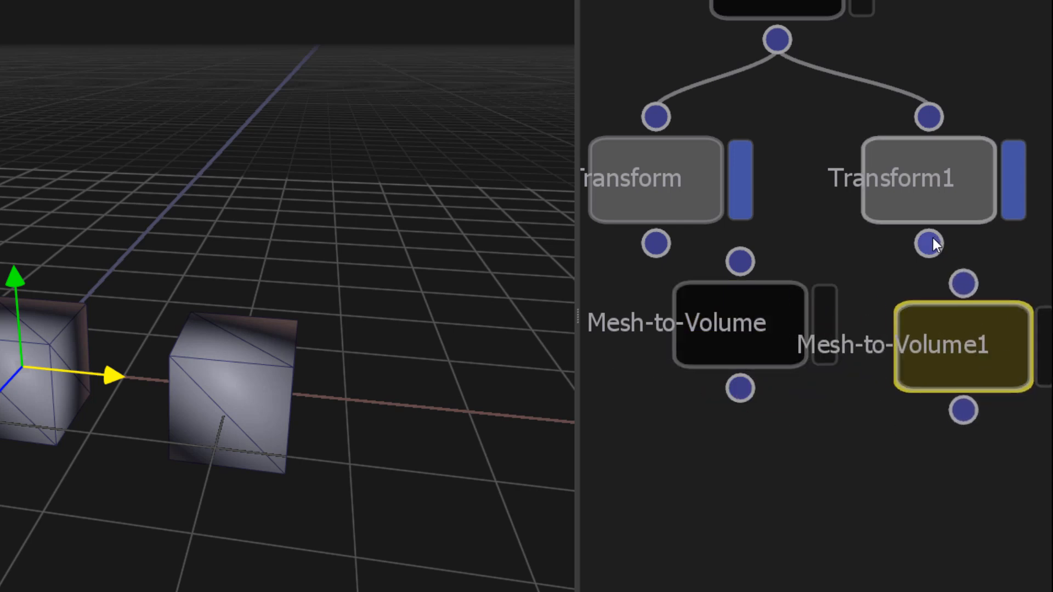
pyautogui.moveTo(931, 241); pyautogui.dragTo(963, 284)
pyautogui.moveTo(713, 299); pyautogui.dragTo(687, 361)
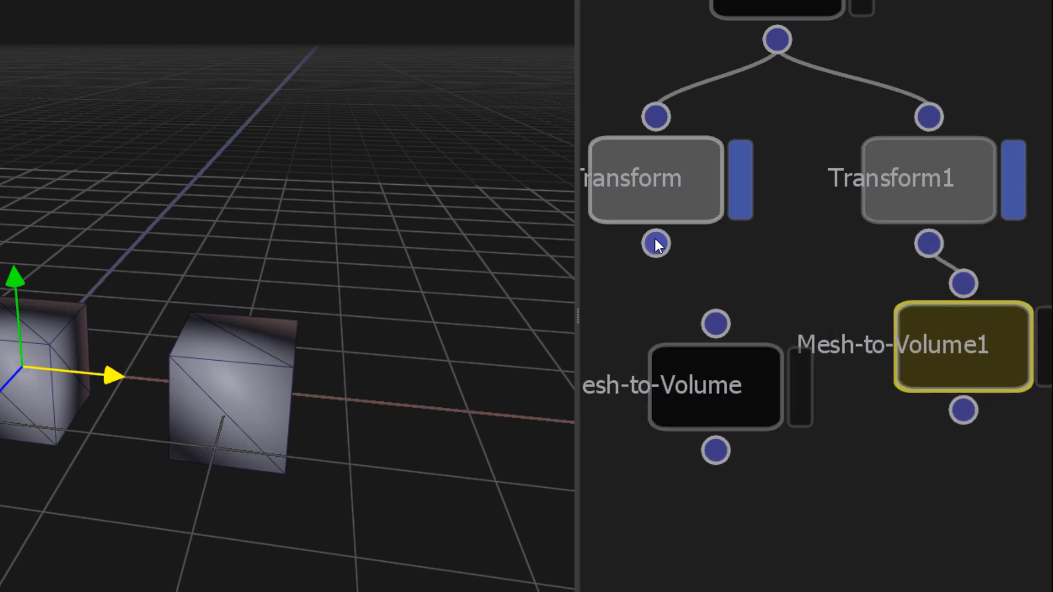
pyautogui.moveTo(657, 242); pyautogui.dragTo(711, 324)
pyautogui.moveTo(713, 389); pyautogui.dragTo(686, 345)
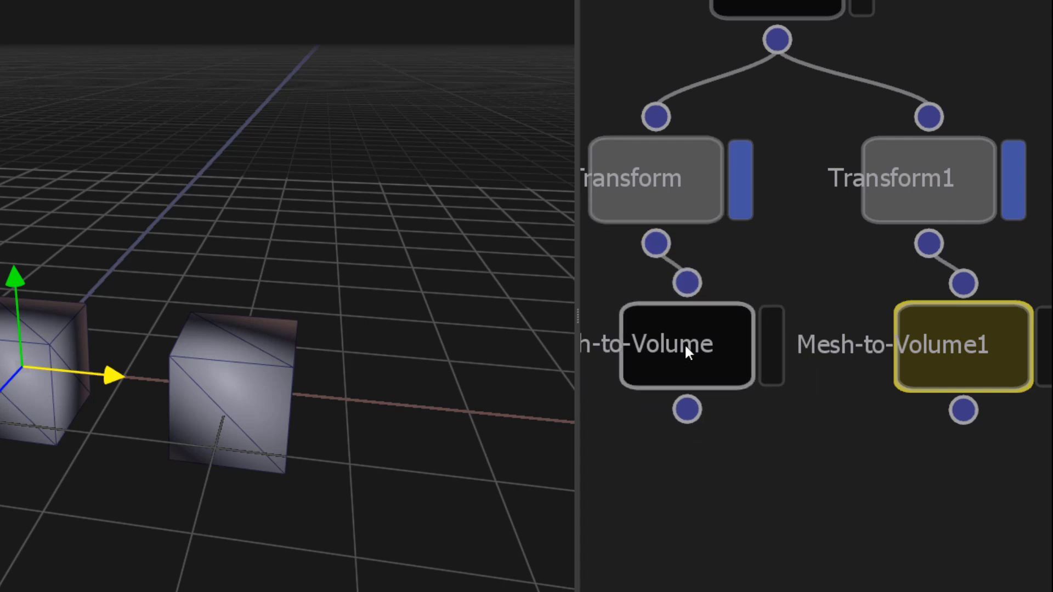
# Turn on the display of both Mesh-to-Volume nodes and turn off the Transform node's display
pyautogui.moveTo(778, 494); pyautogui.dragTo(768, 409, button='middle')
pyautogui.click(768, 278)
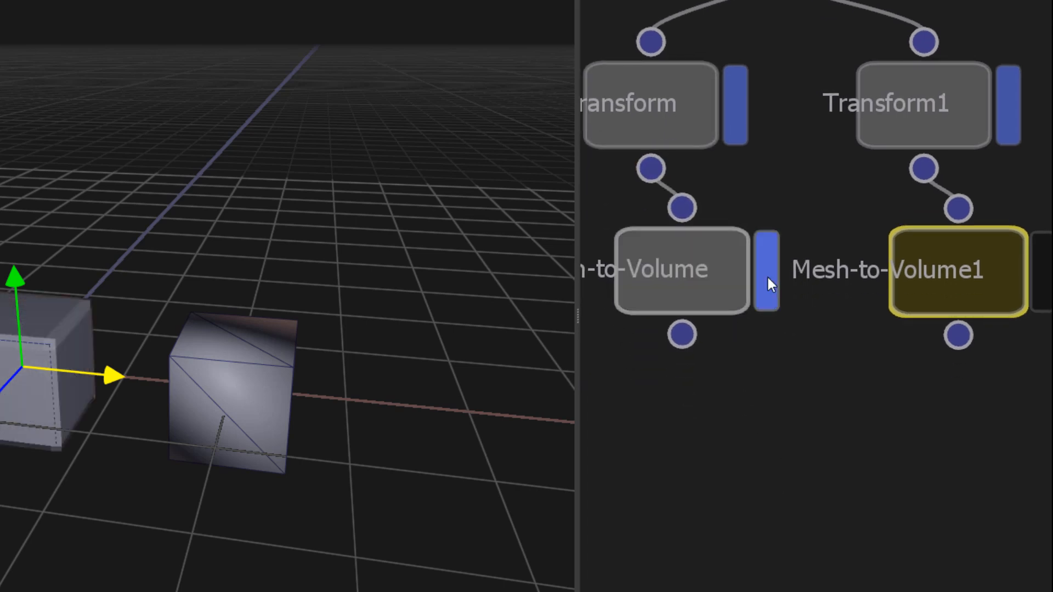
pyautogui.click(735, 127)
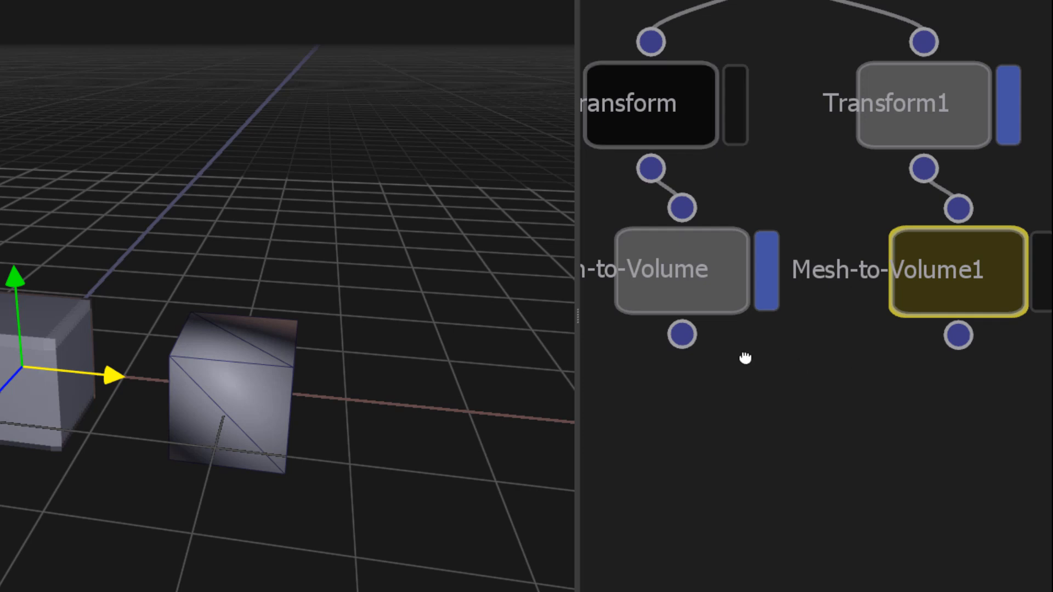
pyautogui.moveTo(744, 359); pyautogui.dragTo(632, 344, button='middle')
pyautogui.click(930, 262)
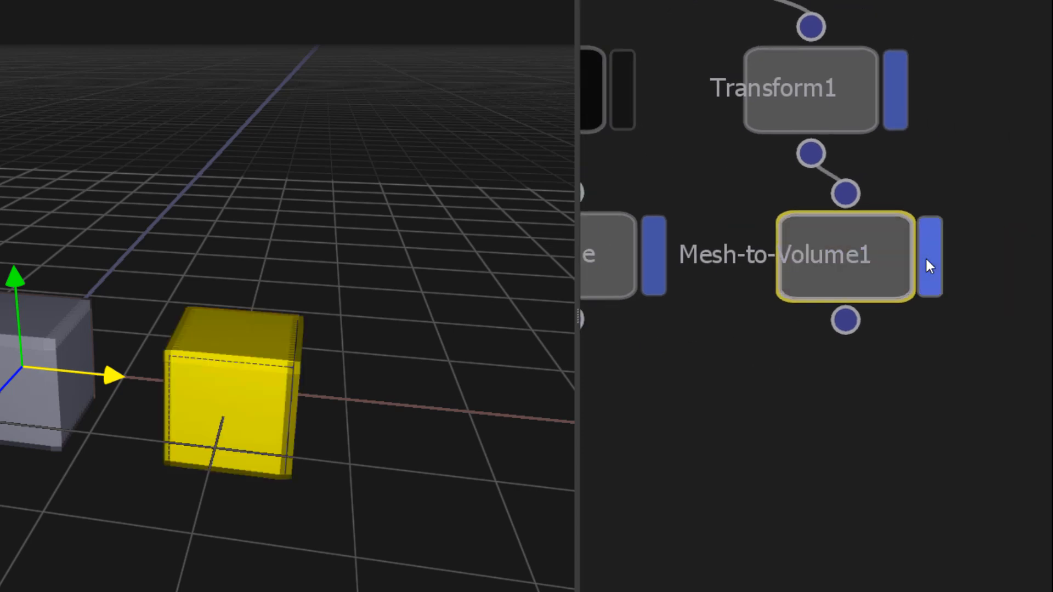
# Turn off Transform1's display and add a volume-difference node below the two Mesh-to-Volume nodes
pyautogui.click(897, 107)
pyautogui.scroll(-2, 811, 307)
pyautogui.scroll(-3, 732, 446)
pyautogui.moveTo(729, 444); pyautogui.dragTo(803, 436, button='middle')
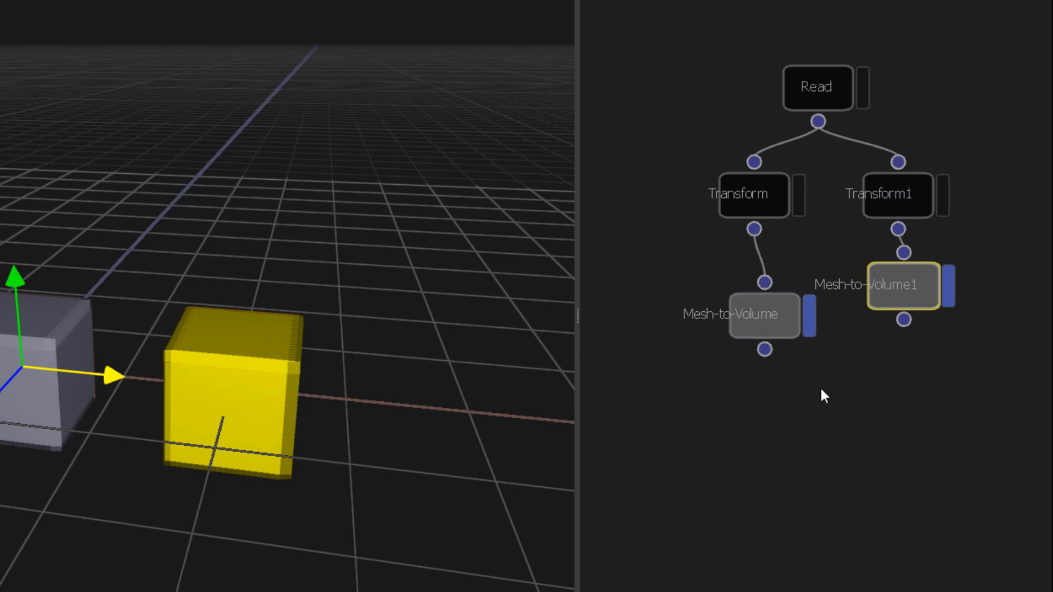
pyautogui.click(796, 403)
pyautogui.press('Tab')
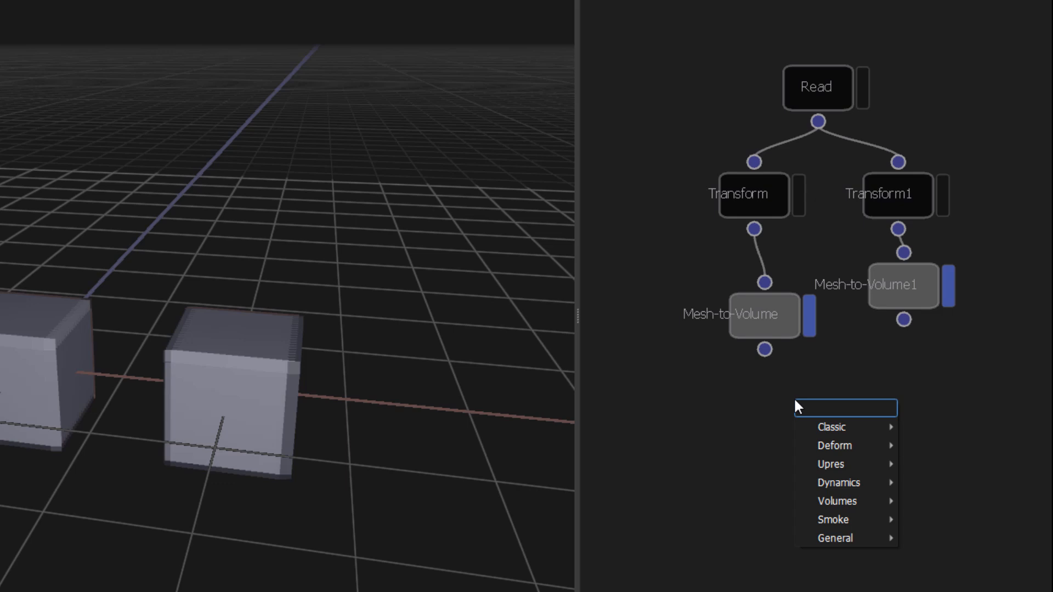
pyautogui.write('vd')
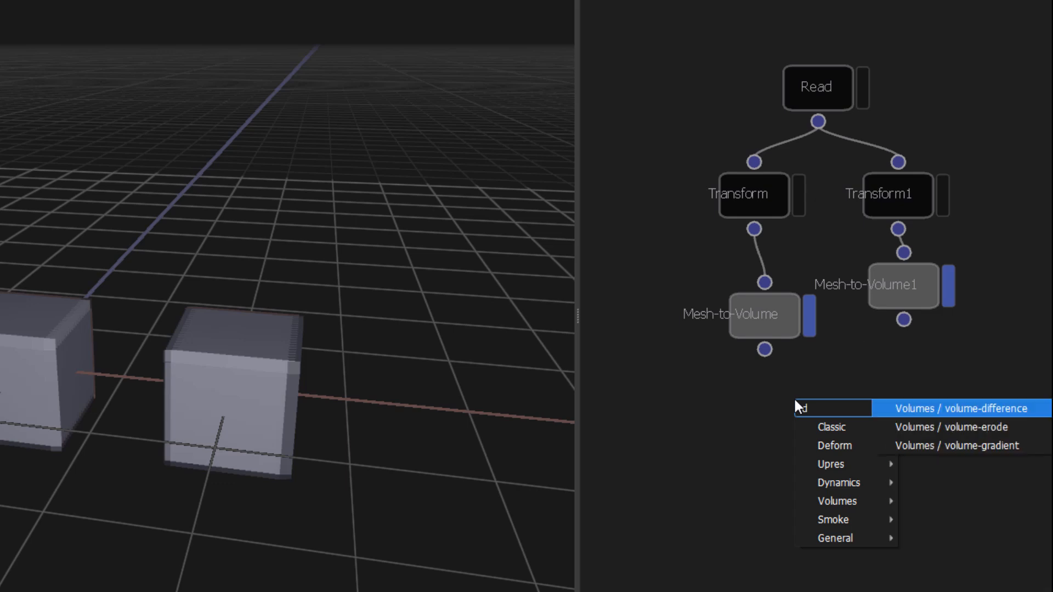
pyautogui.click(961, 409)
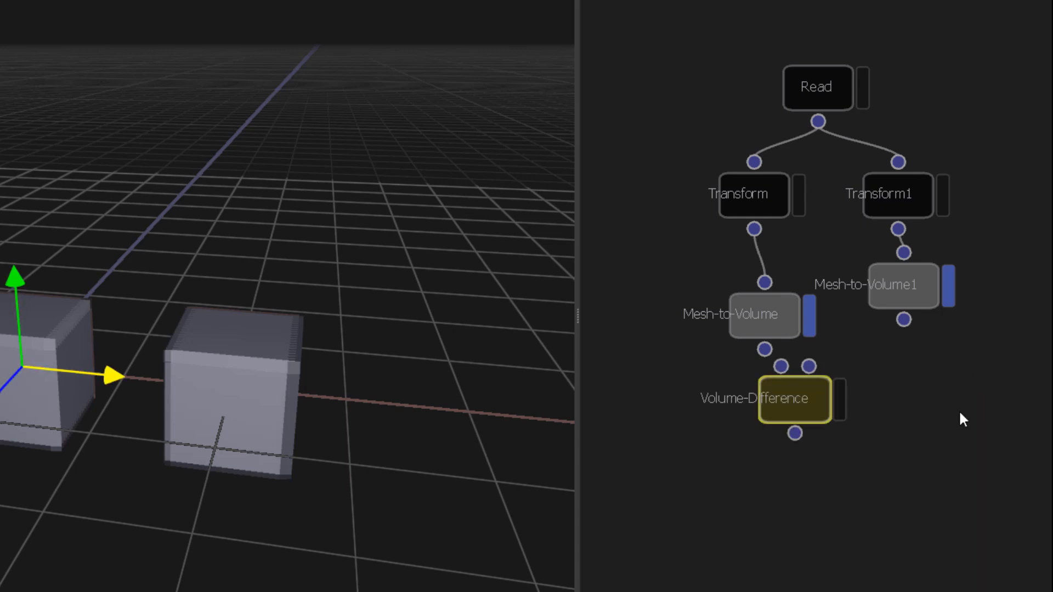
# Connect Mesh-to-Volume to the first input of Volume-Difference and Mesh-to-Volume1 to its second input
pyautogui.click(765, 349)
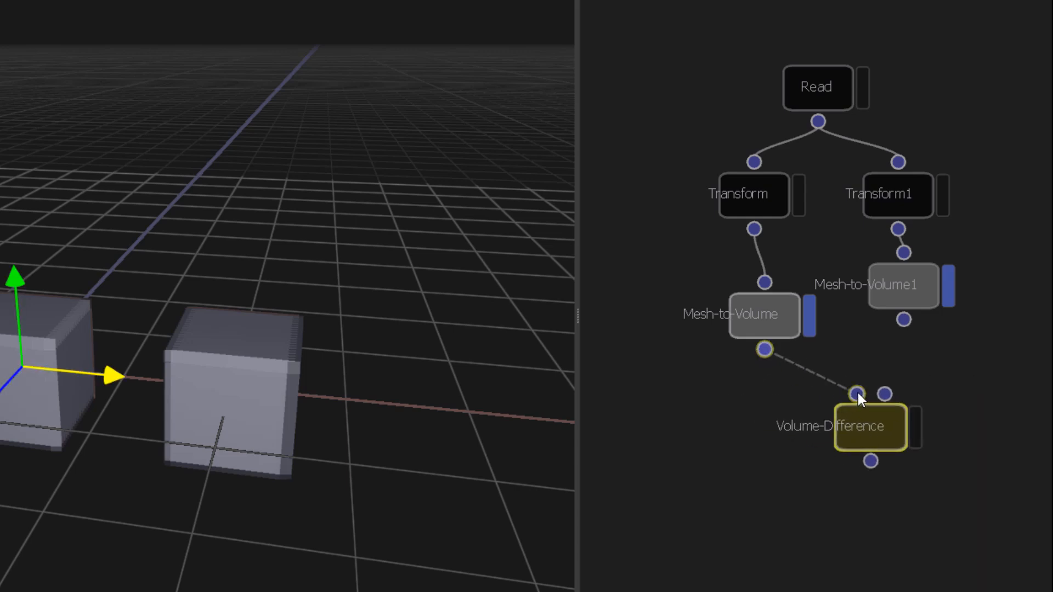
pyautogui.click(856, 394)
pyautogui.click(904, 319)
pyautogui.click(884, 394)
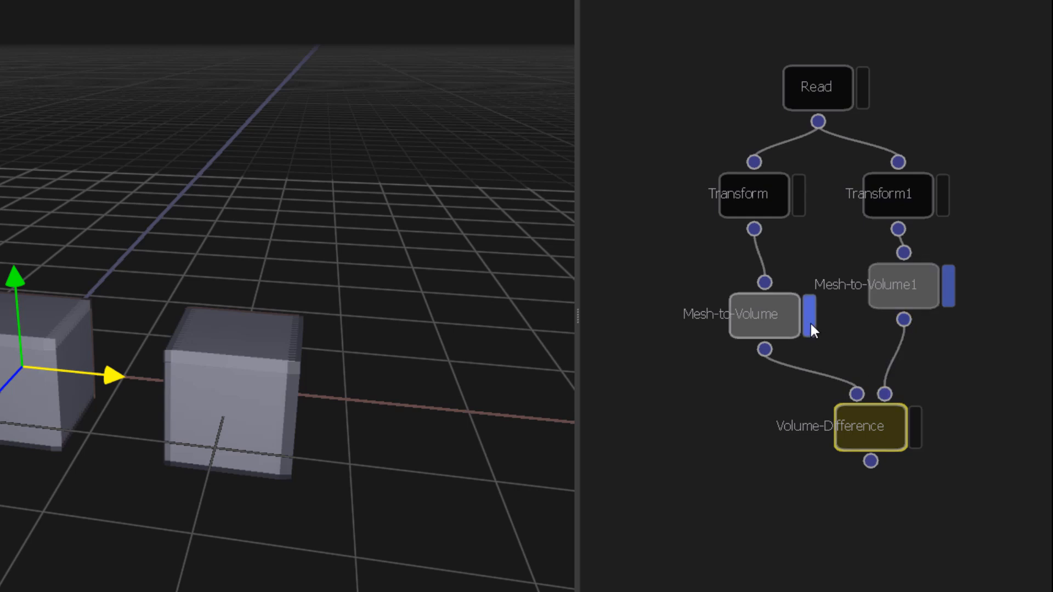
# Turn off Mesh-to-Volume's display and turn on Volume-Difference's, keeping Mesh-to-Volume1 displayed
pyautogui.click(810, 322)
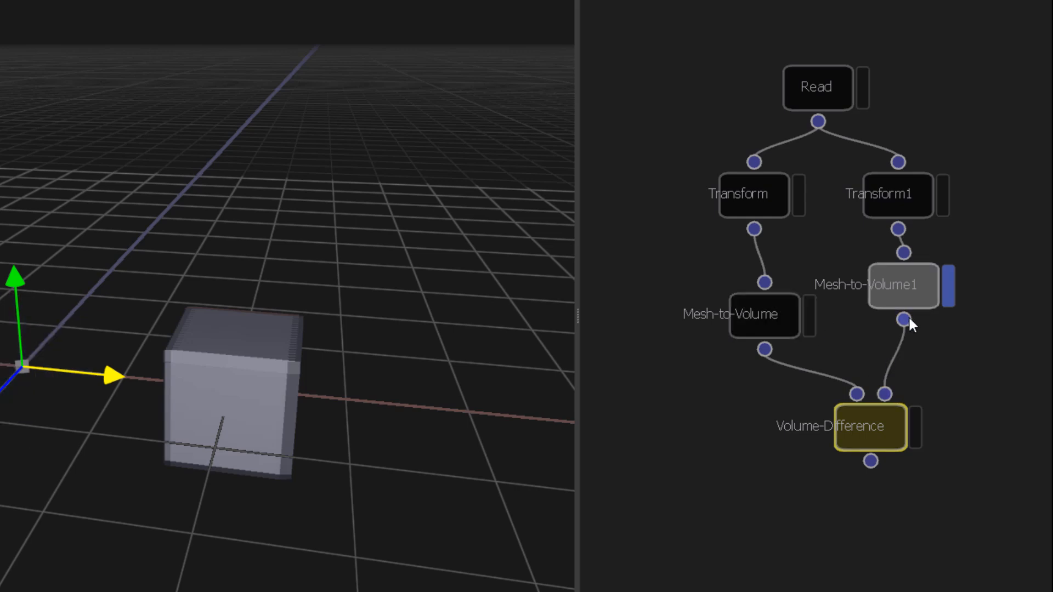
pyautogui.click(914, 428)
pyautogui.click(948, 286)
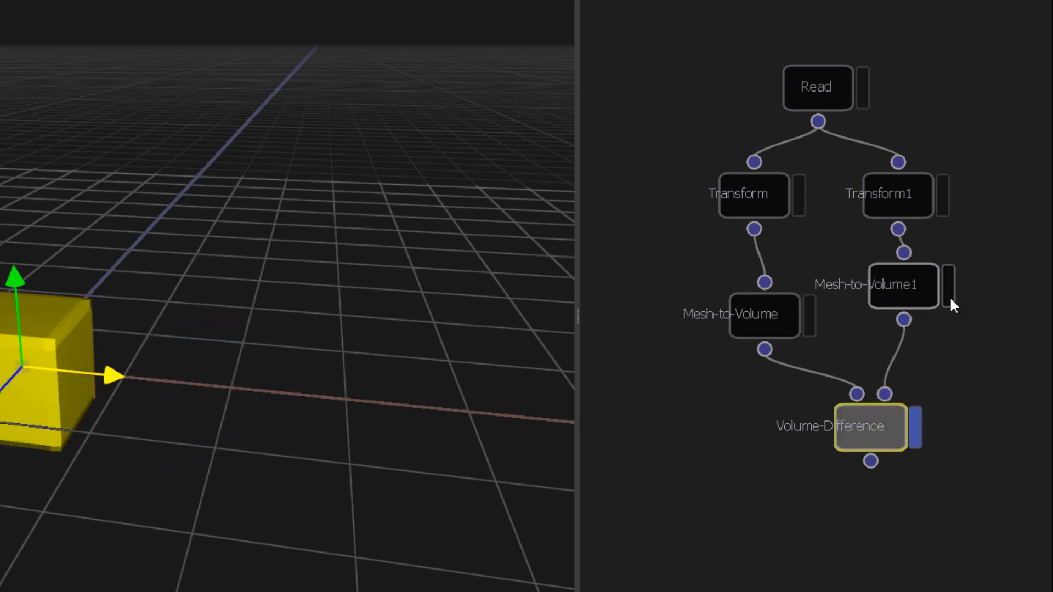
pyautogui.click(949, 290)
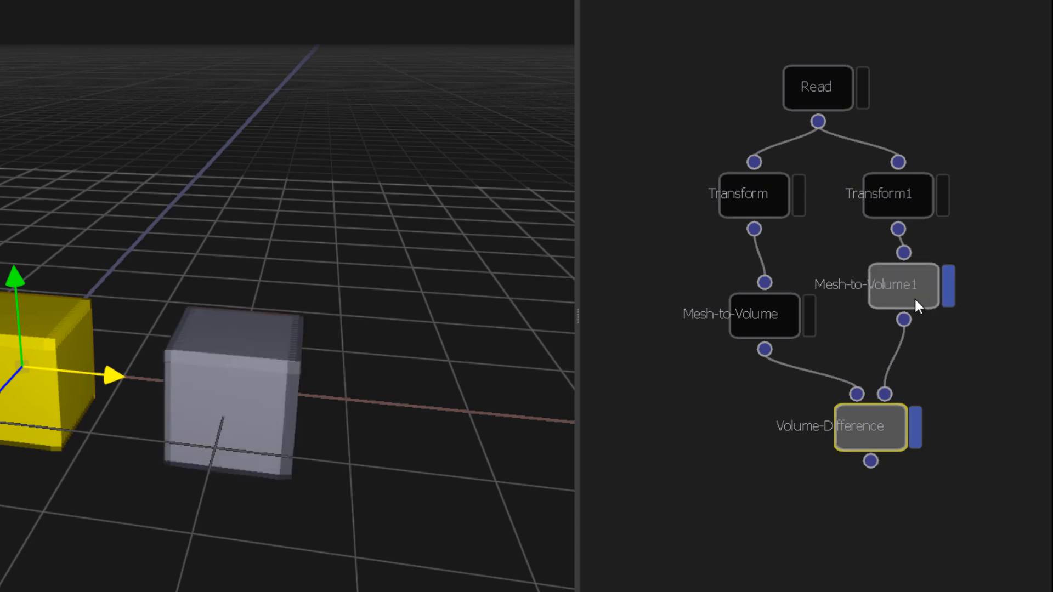
# Move Transform1's cube to about 0.605 in X and -0.421 in Z, and turn off Mesh-to-Volume1's display
pyautogui.moveTo(284, 392); pyautogui.dragTo(205, 430, button='middle')
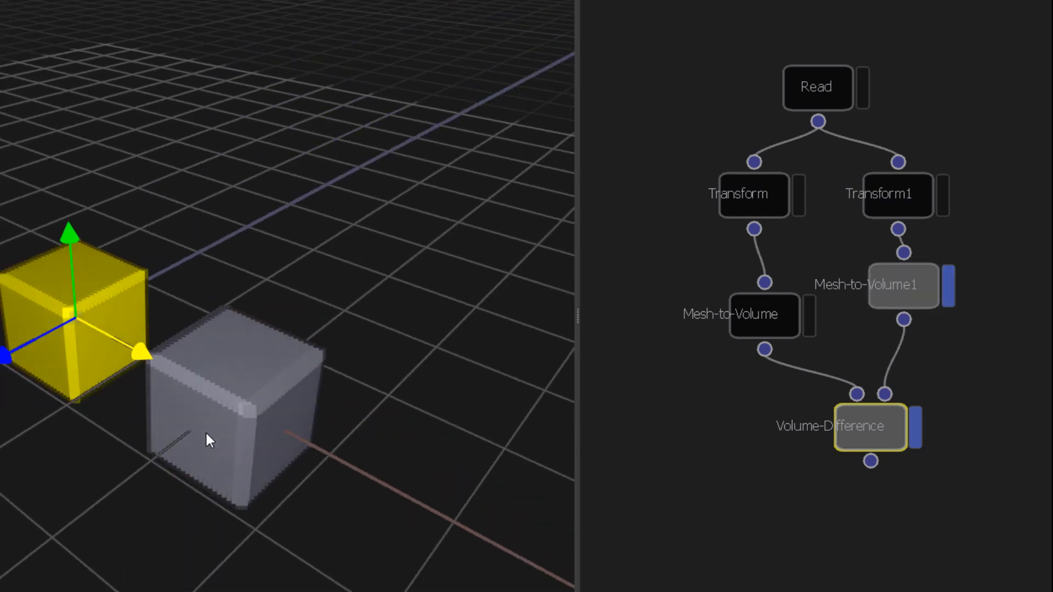
pyautogui.click(900, 207)
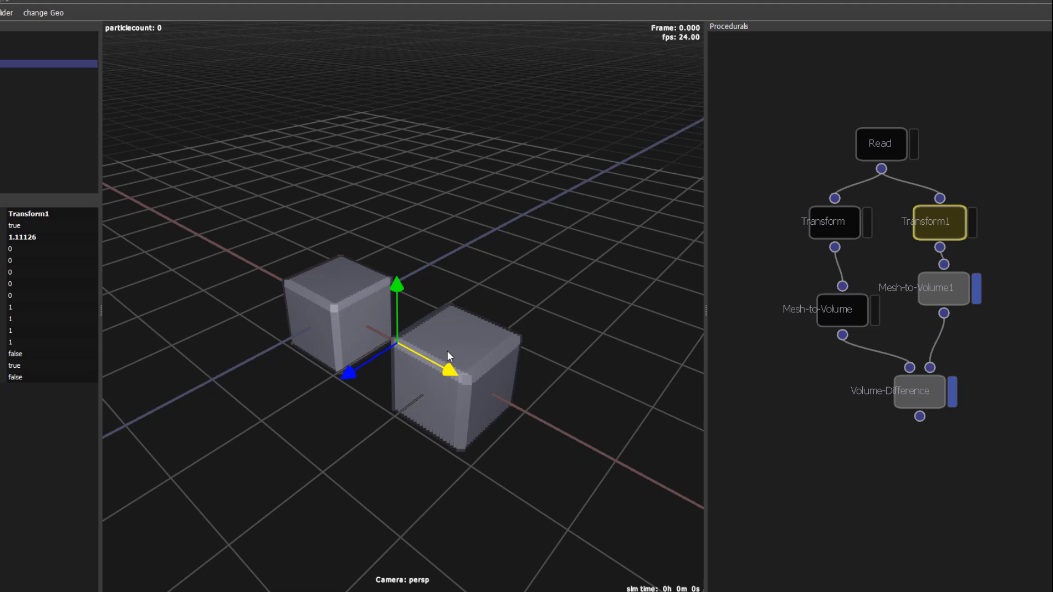
pyautogui.moveTo(447, 350); pyautogui.dragTo(443, 341)
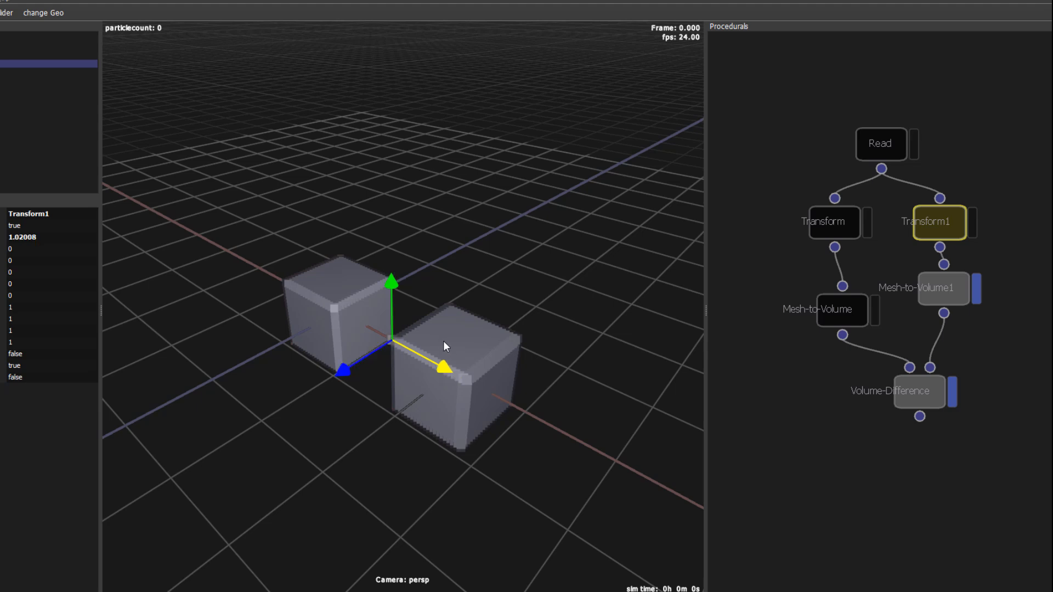
pyautogui.moveTo(443, 340); pyautogui.dragTo(400, 406, button='middle')
pyautogui.moveTo(348, 335); pyautogui.dragTo(380, 330)
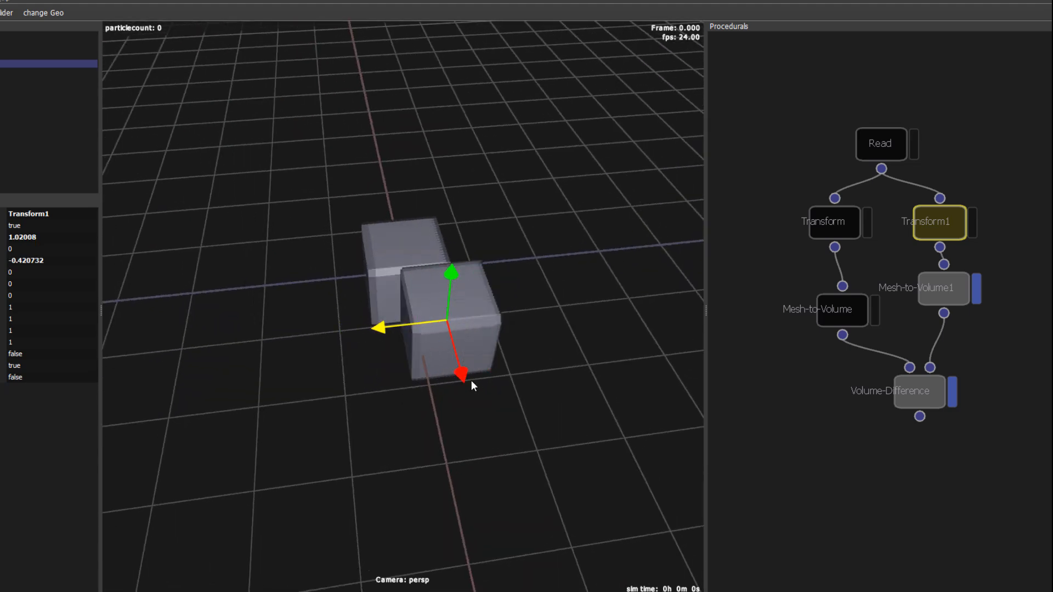
pyautogui.moveTo(462, 378); pyautogui.dragTo(456, 355)
pyautogui.moveTo(473, 381); pyautogui.dragTo(548, 379, button='middle')
pyautogui.click(976, 289)
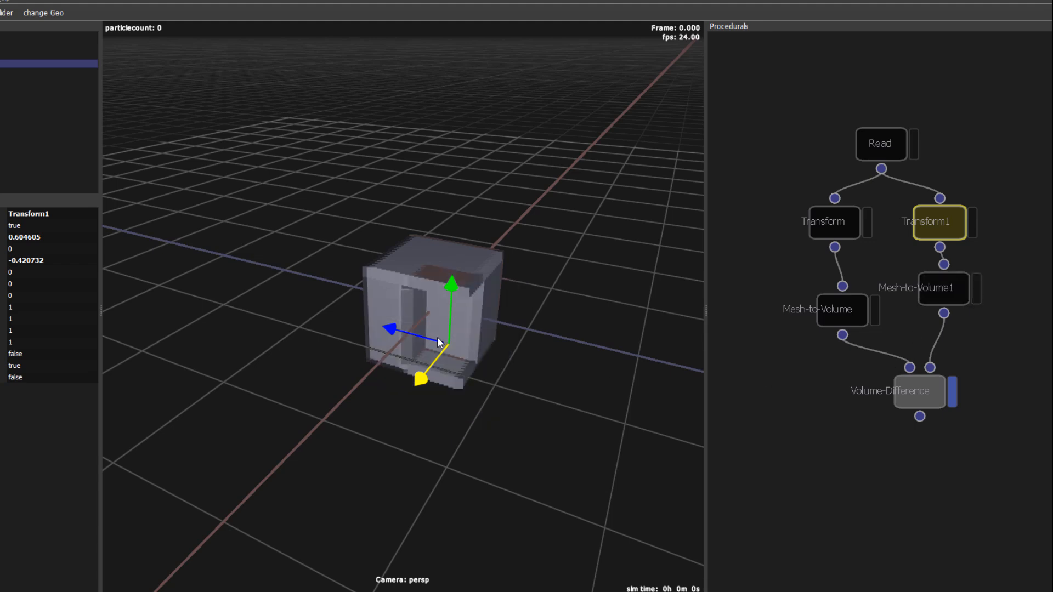
# Move Transform1's subtracting cube in the viewport to about X -0.091, Y 0.370 and Z -0.108
pyautogui.moveTo(442, 343); pyautogui.dragTo(396, 391, button='middle')
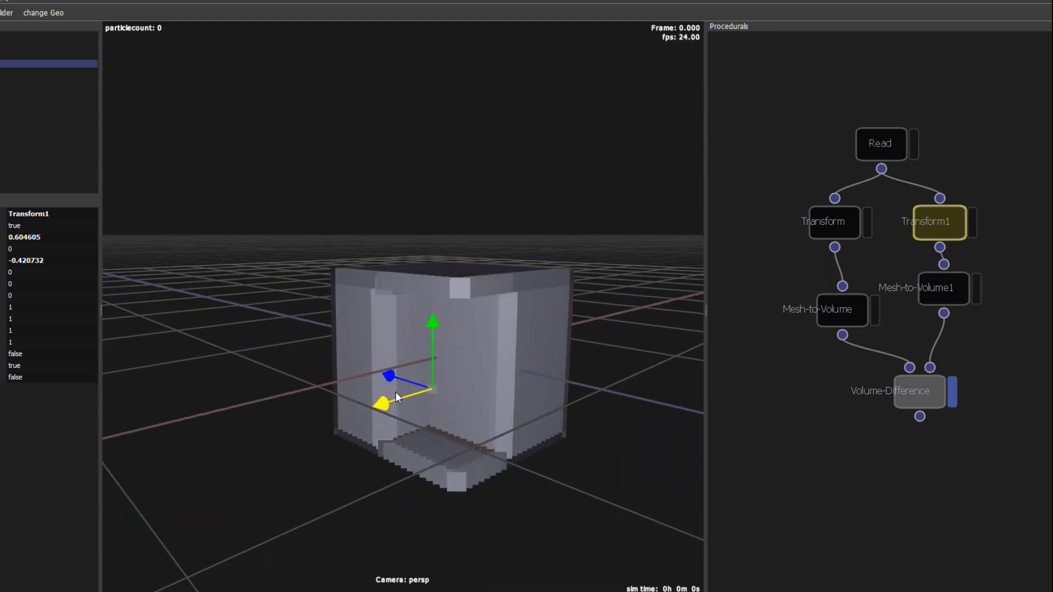
pyautogui.moveTo(396, 392); pyautogui.dragTo(436, 393)
pyautogui.moveTo(437, 392); pyautogui.dragTo(515, 411, button='middle')
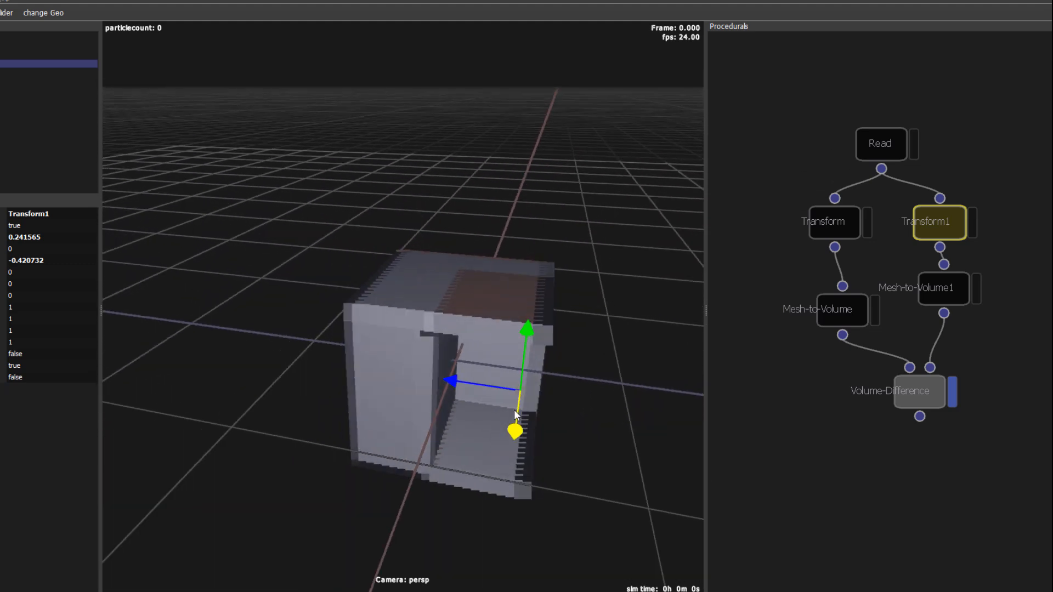
pyautogui.moveTo(468, 379); pyautogui.dragTo(456, 364)
pyautogui.moveTo(456, 364); pyautogui.dragTo(441, 390, button='middle')
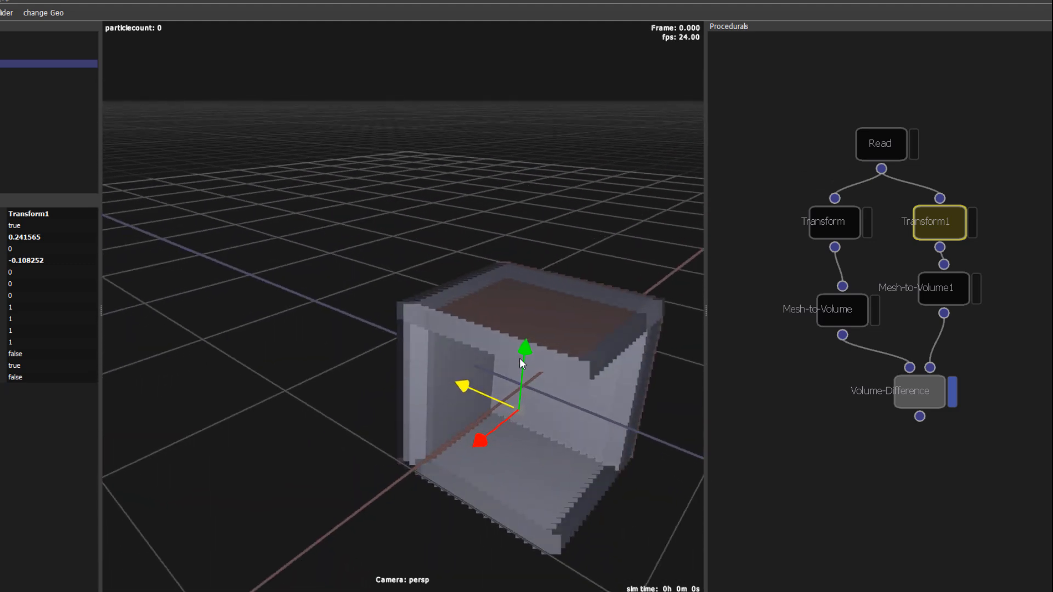
pyautogui.moveTo(520, 362); pyautogui.dragTo(529, 291)
pyautogui.moveTo(509, 351); pyautogui.dragTo(347, 367, button='middle')
pyautogui.moveTo(347, 367); pyautogui.dragTo(393, 366)
pyautogui.moveTo(401, 396); pyautogui.dragTo(366, 397, button='middle')
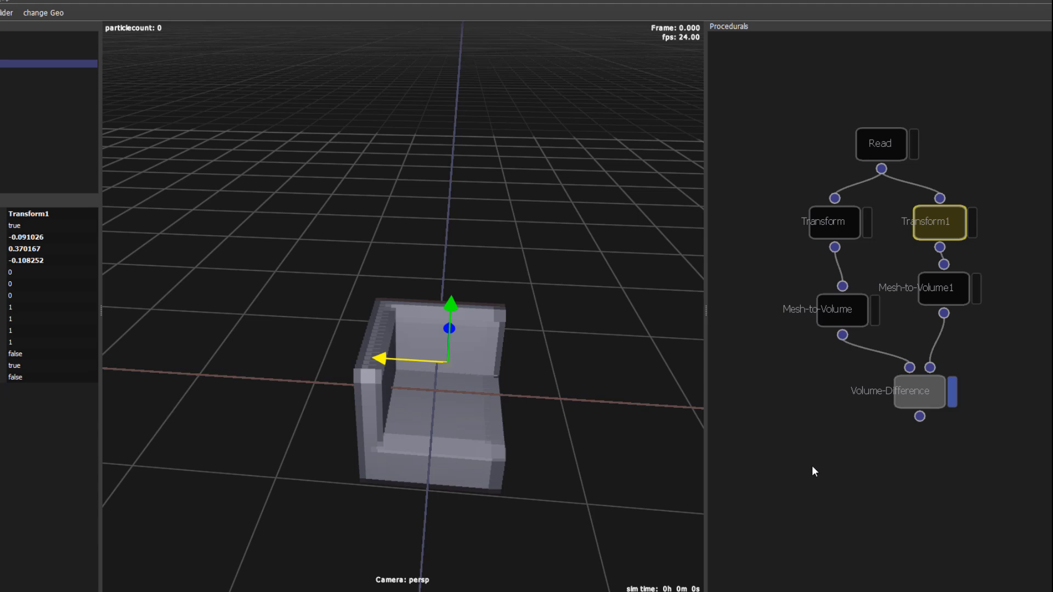
# Add a volume-to-mesh node below the Volume-Difference node
pyautogui.moveTo(833, 464); pyautogui.dragTo(821, 368, button='middle')
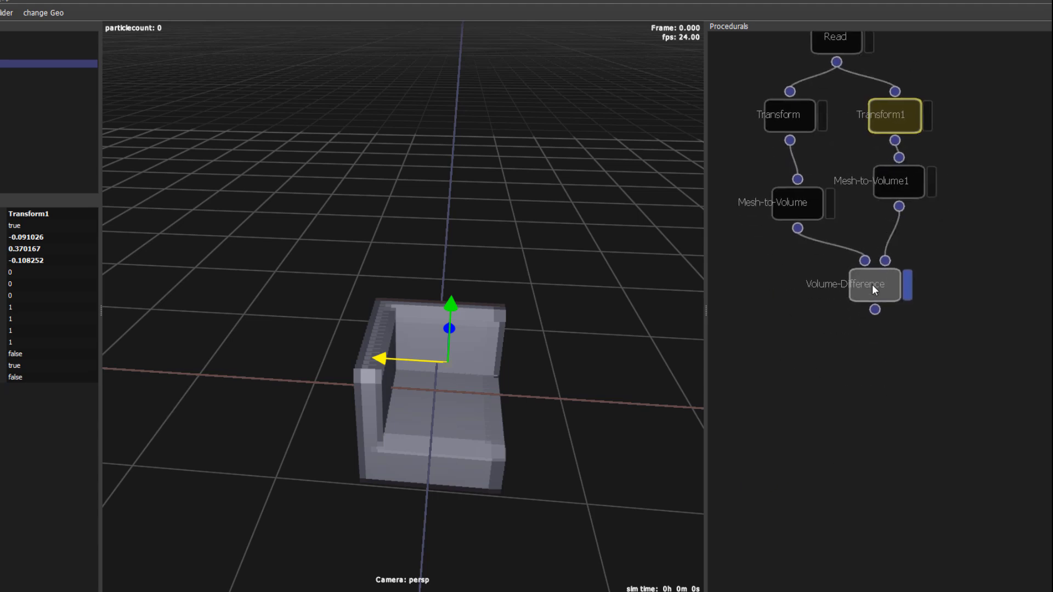
pyautogui.click(860, 383)
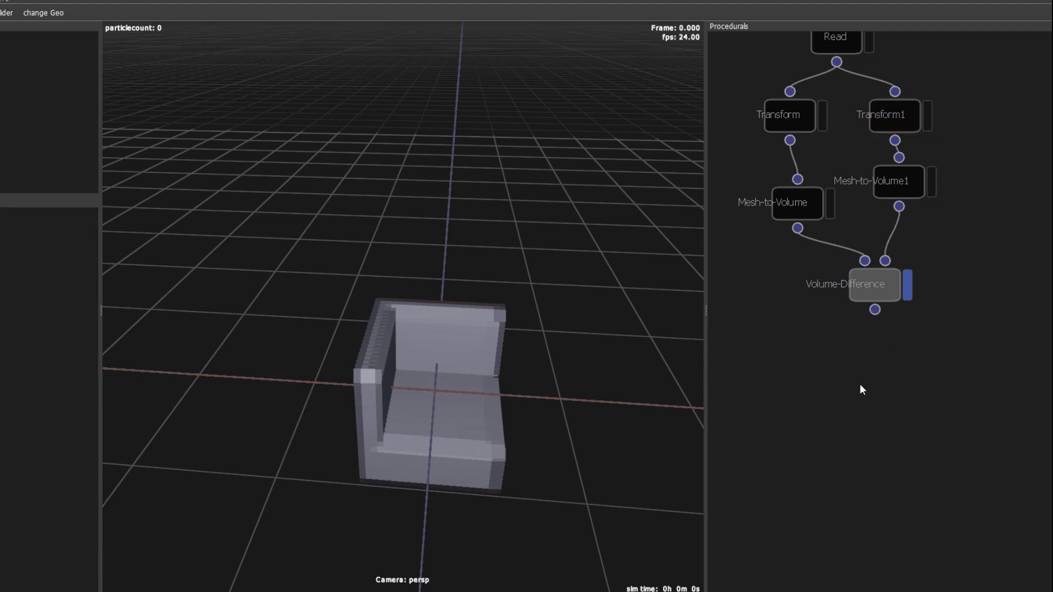
pyautogui.scroll(2, 860, 381)
pyautogui.moveTo(863, 379); pyautogui.dragTo(872, 425, button='middle')
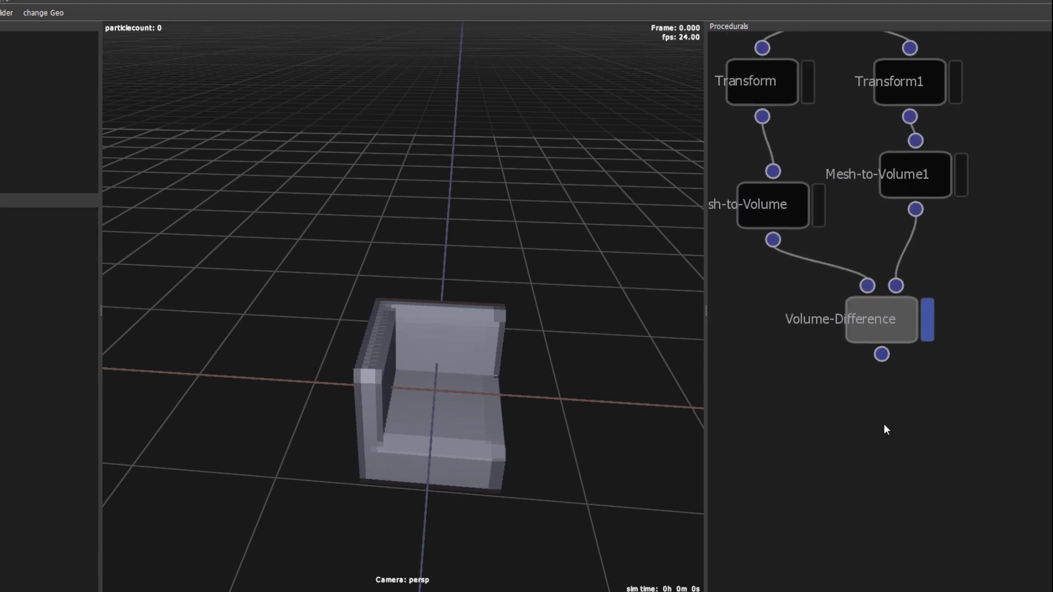
pyautogui.press('Tab')
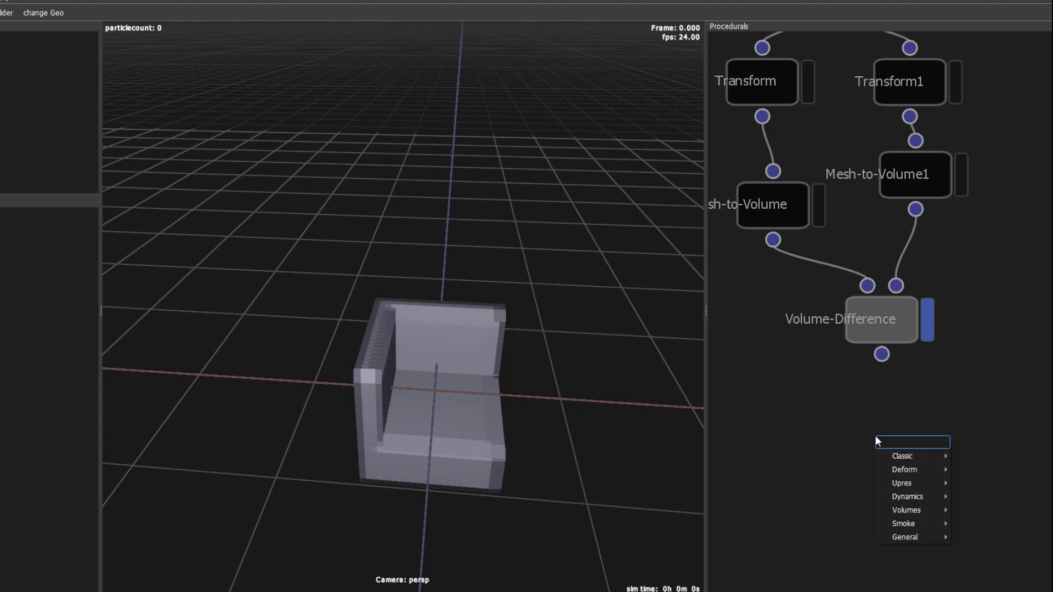
pyautogui.write('tm')
pyautogui.press('Return')
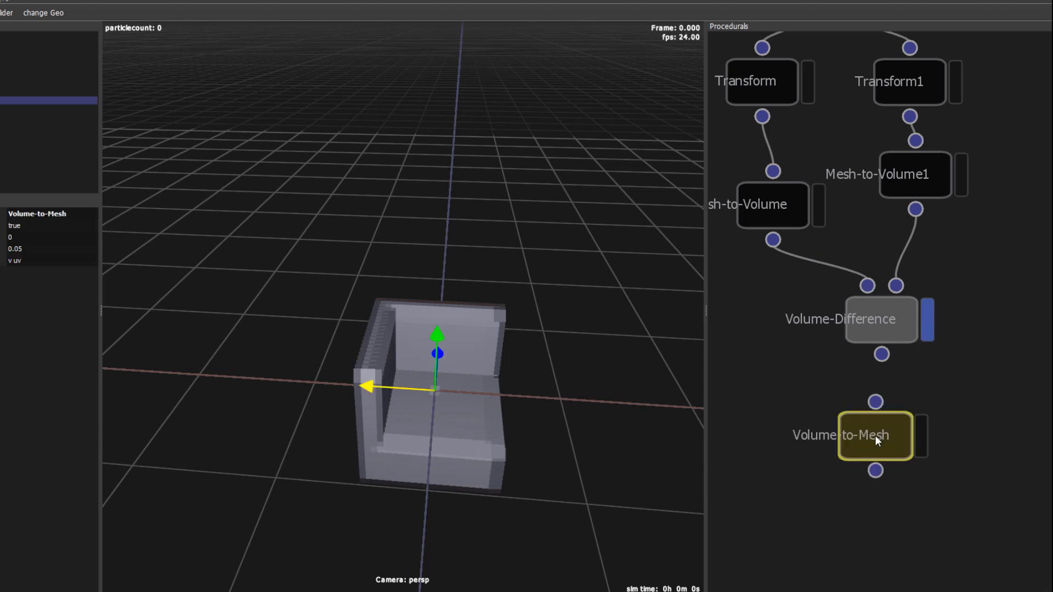
# Feed Volume-Difference into Volume-to-Mesh and switch the display from Volume-Difference to Volume-to-Mesh
pyautogui.moveTo(881, 355); pyautogui.dragTo(877, 406)
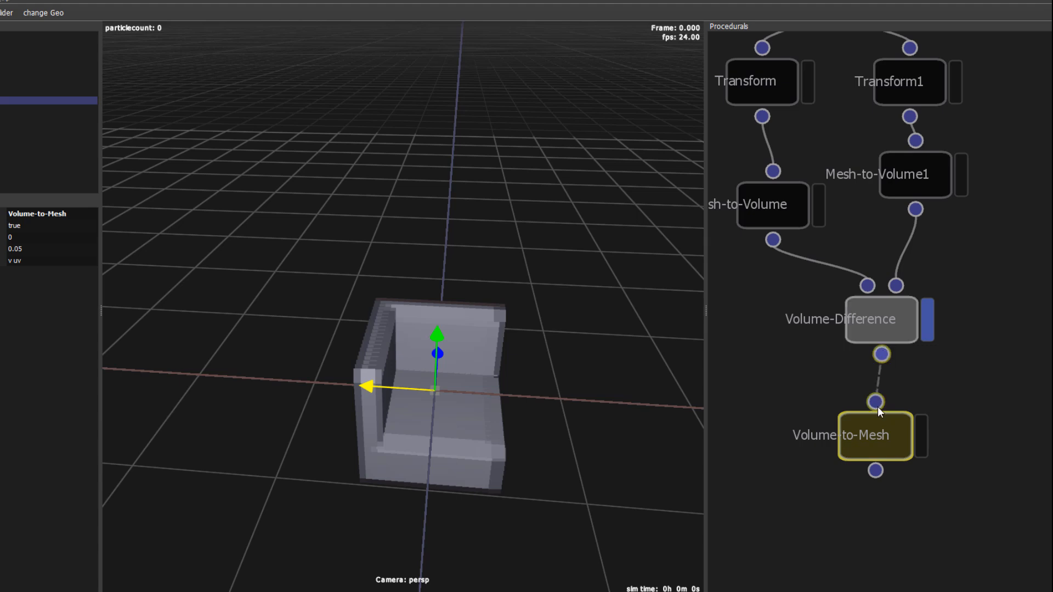
pyautogui.click(926, 319)
pyautogui.click(921, 436)
# Reposition Transform1's cube to about 0.199 in Y and -0.223 in Z to reshape the cut in the mesh
pyautogui.moveTo(343, 335)
pyautogui.mouseDown(button='middle')
pyautogui.moveTo(377, 325)
pyautogui.moveTo(335, 330)
pyautogui.mouseUp(button='middle')
pyautogui.scroll(-3, 334, 330)
pyautogui.moveTo(979, 280); pyautogui.dragTo(963, 349, button='middle')
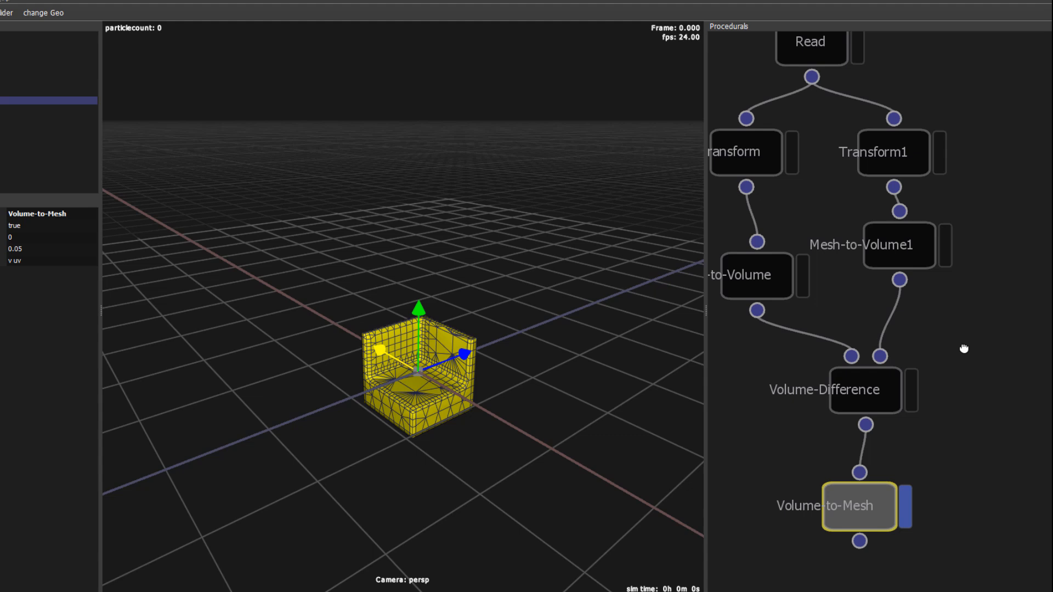
pyautogui.click(894, 154)
pyautogui.moveTo(488, 333); pyautogui.dragTo(495, 334)
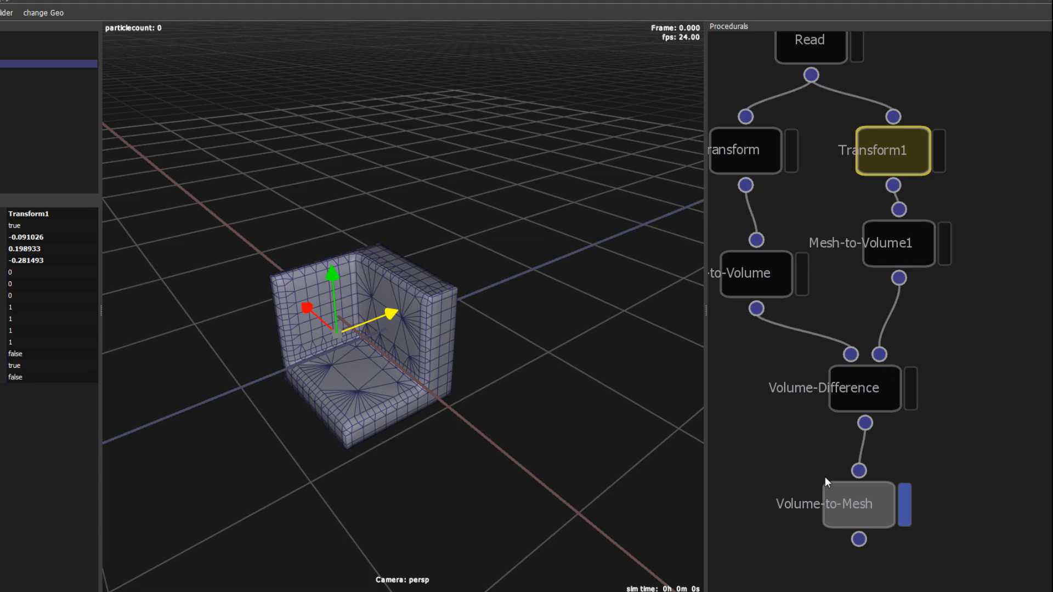
pyautogui.moveTo(390, 316); pyautogui.dragTo(403, 323)
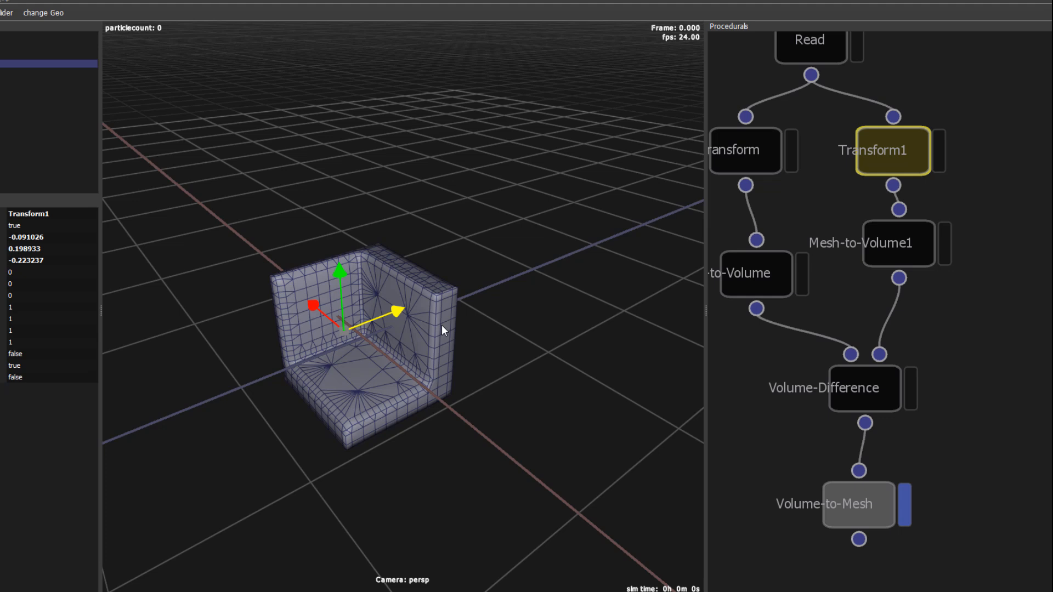
pyautogui.moveTo(479, 425); pyautogui.dragTo(457, 366)
# Add a mesh-to-volume node fed by Volume-to-Mesh, and display it instead of Volume-to-Mesh
pyautogui.moveTo(458, 361); pyautogui.dragTo(378, 333, button='middle')
pyautogui.scroll(-4, 939, 404)
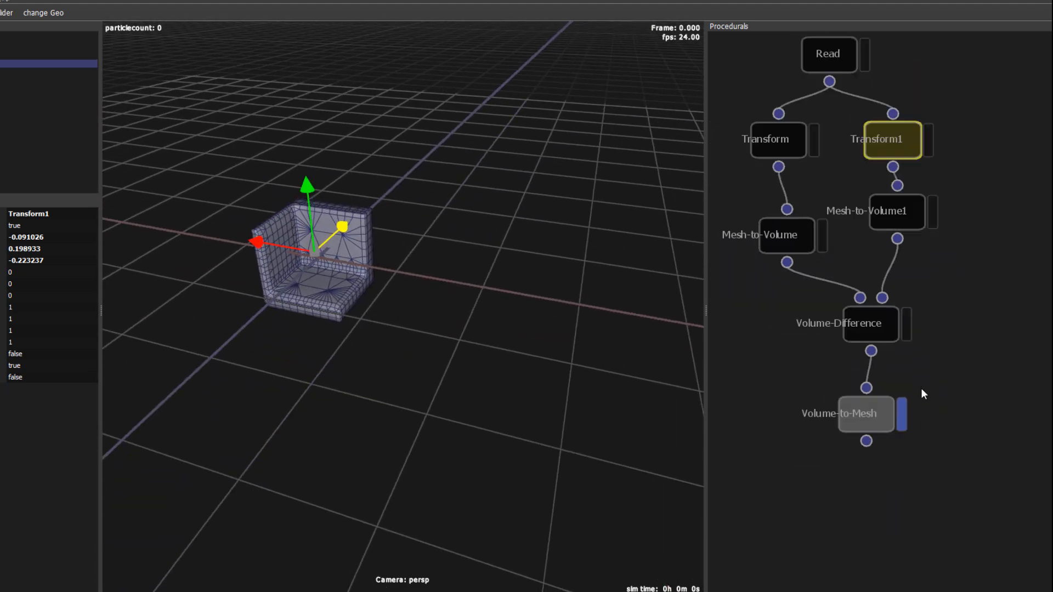
pyautogui.moveTo(839, 437); pyautogui.dragTo(882, 450, button='middle')
pyautogui.scroll(3, 823, 443)
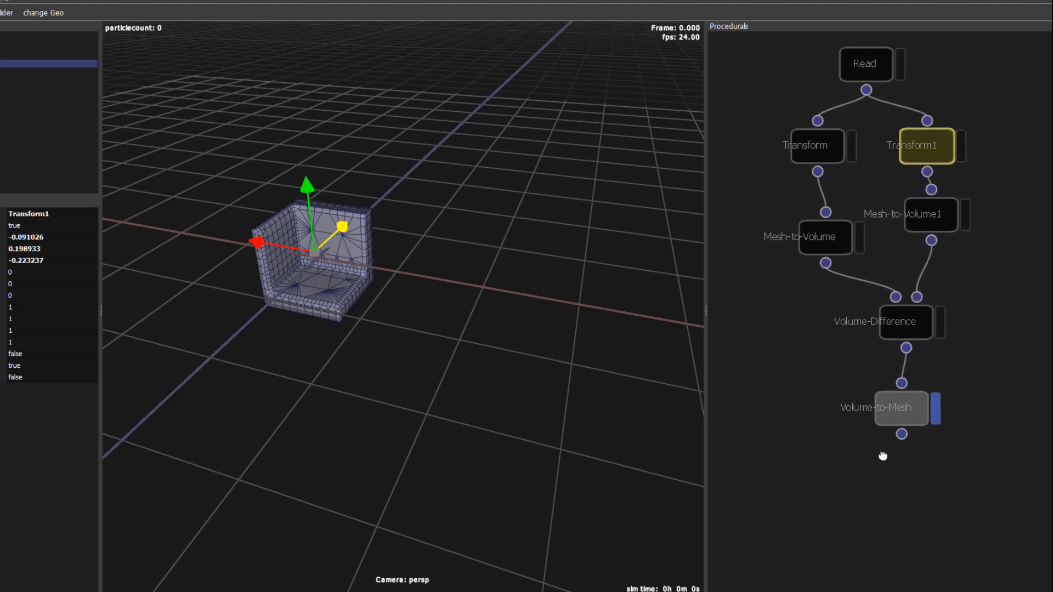
pyautogui.rightClick(861, 471)
pyautogui.write('mtv')
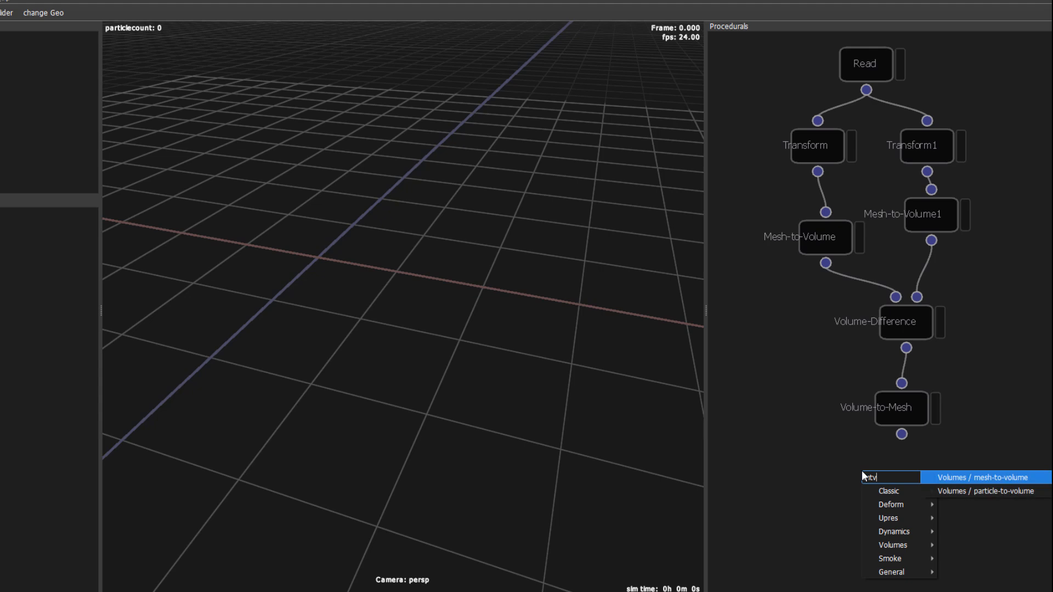
pyautogui.press('Return')
pyautogui.moveTo(903, 436); pyautogui.dragTo(886, 480)
pyautogui.click(894, 470)
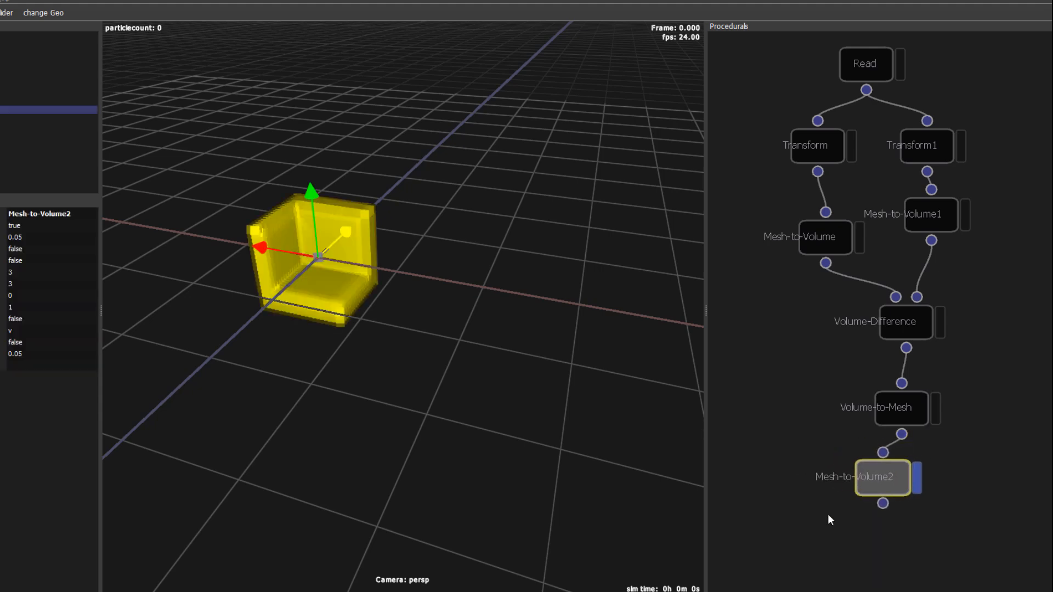
# Add a scatter node, place it below Mesh-to-Volume2, feed it that node's output and turn on its display
pyautogui.click(820, 519)
pyautogui.press('Tab')
pyautogui.write('sca')
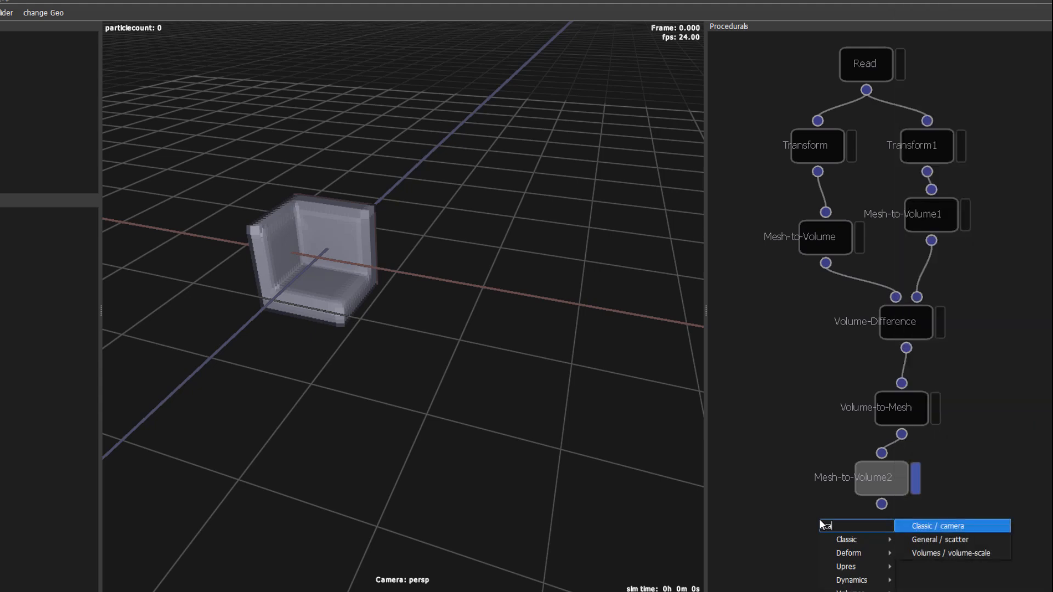
pyautogui.press('Down')
pyautogui.press('Return')
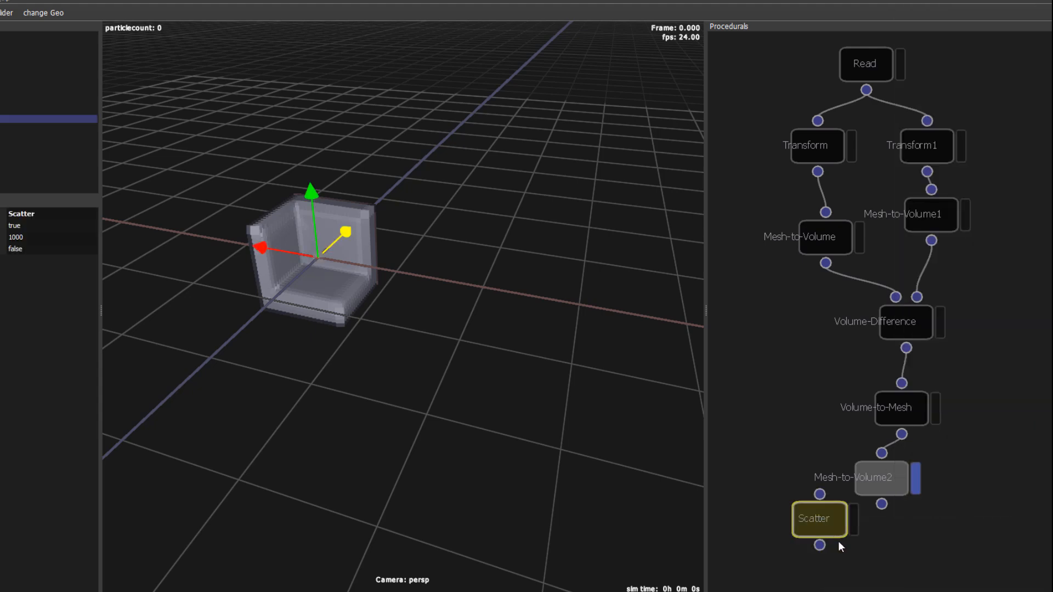
pyautogui.moveTo(820, 498); pyautogui.dragTo(882, 532)
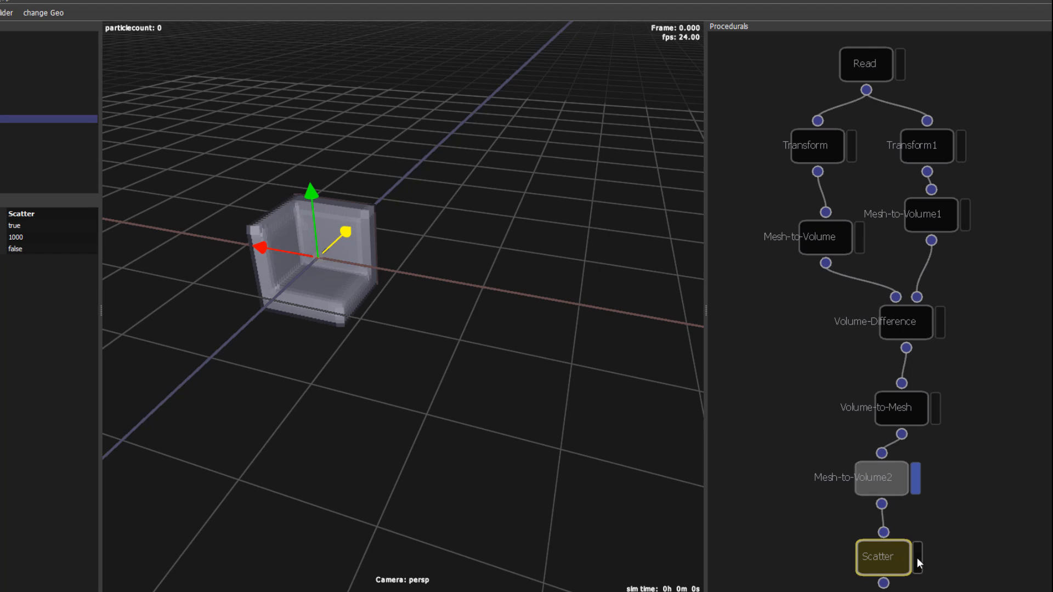
pyautogui.click(917, 557)
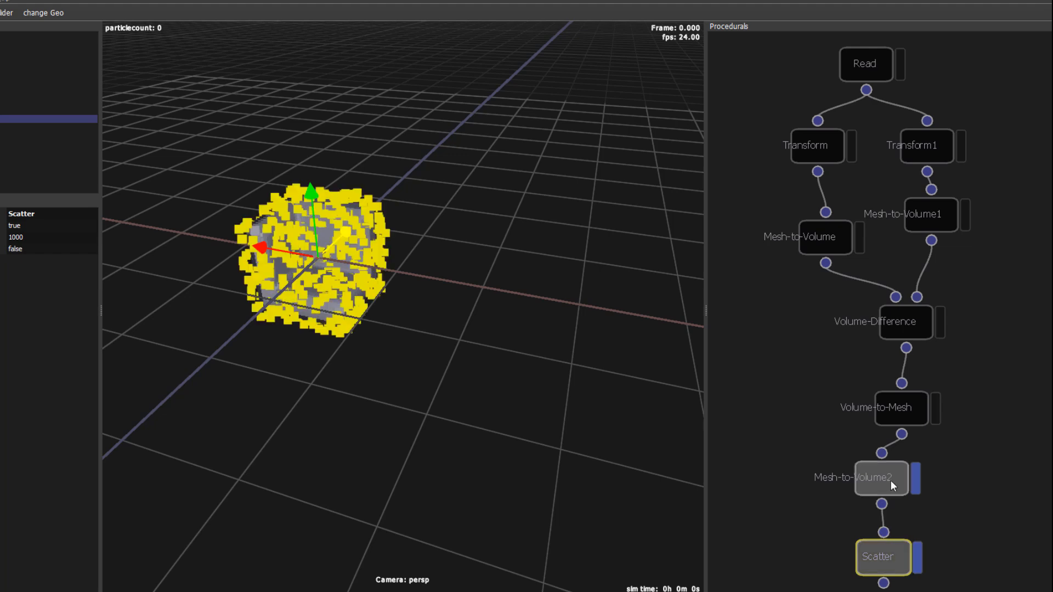
# Turn off Mesh-to-Volume2's display so that only the scattered points are shown, and frame them up close
pyautogui.click(917, 482)
pyautogui.keyDown('alt'); pyautogui.moveTo(243, 280); pyautogui.dragTo(261, 242); pyautogui.keyUp('alt')
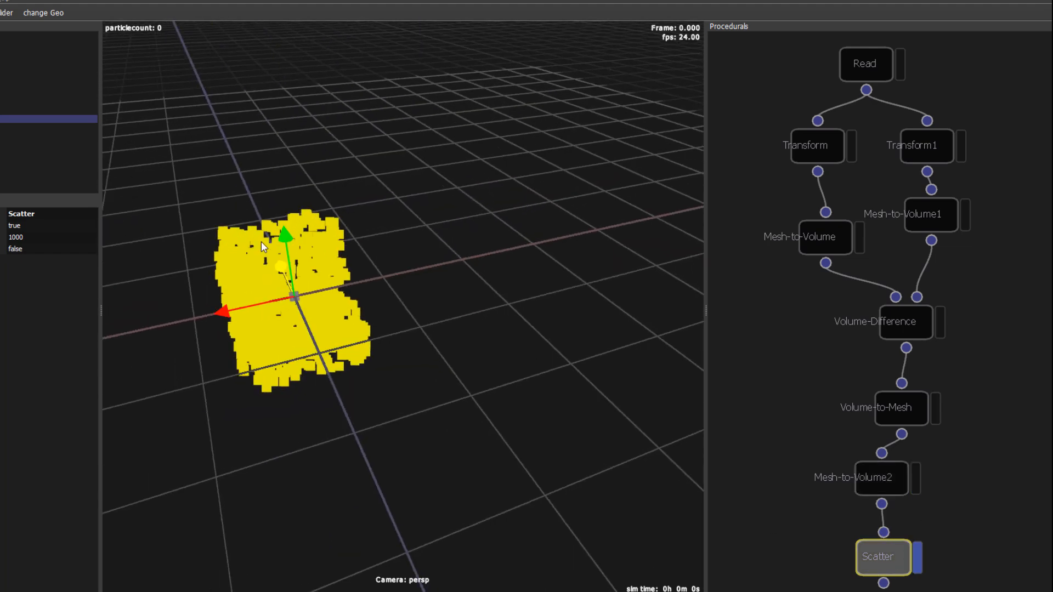
pyautogui.keyDown('alt'); pyautogui.moveTo(261, 241); pyautogui.dragTo(330, 317, button='right'); pyautogui.keyUp('alt')
pyautogui.keyDown('alt'); pyautogui.moveTo(330, 317); pyautogui.dragTo(444, 329, button='middle'); pyautogui.keyUp('alt')
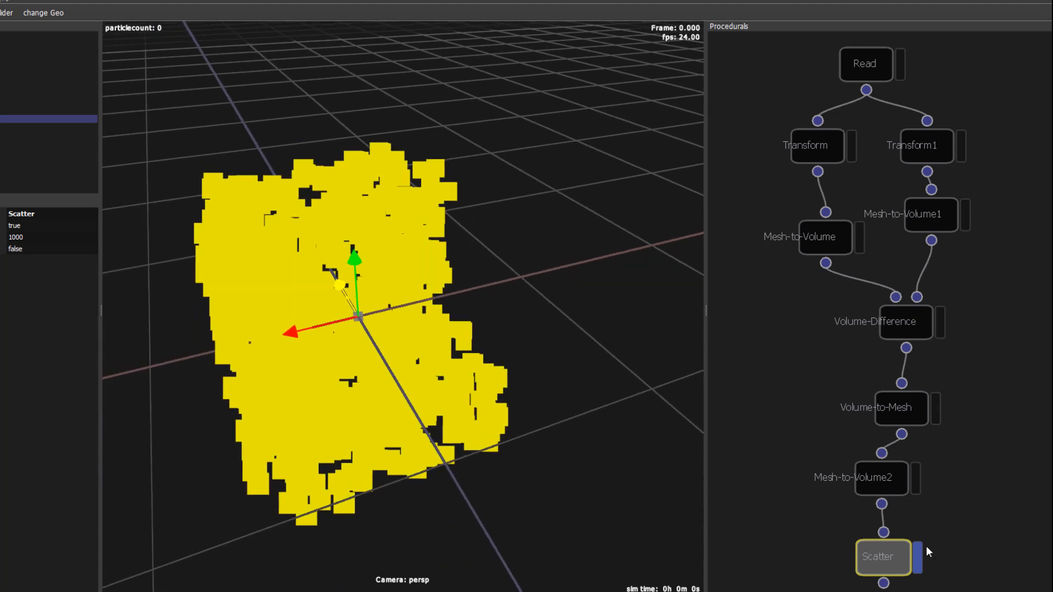
# Spread out the graph by moving Scatter and Mesh-to-Volume2 to either side of Volume-to-Mesh and shifting Read away from Transform1
pyautogui.moveTo(888, 565); pyautogui.dragTo(800, 475)
pyautogui.moveTo(888, 479); pyautogui.dragTo(975, 465)
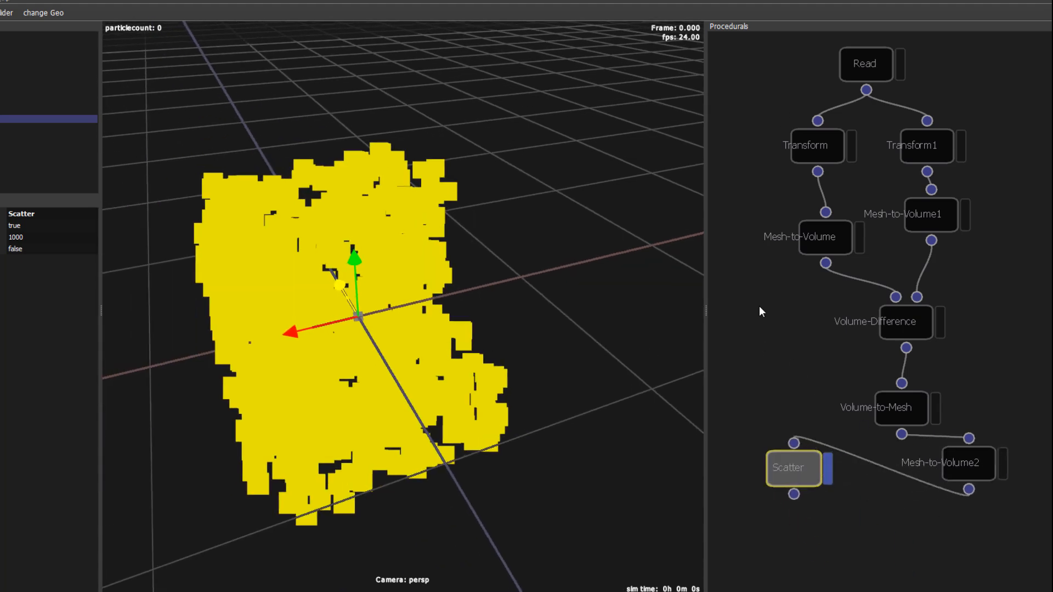
pyautogui.moveTo(803, 295); pyautogui.dragTo(851, 315, button='middle')
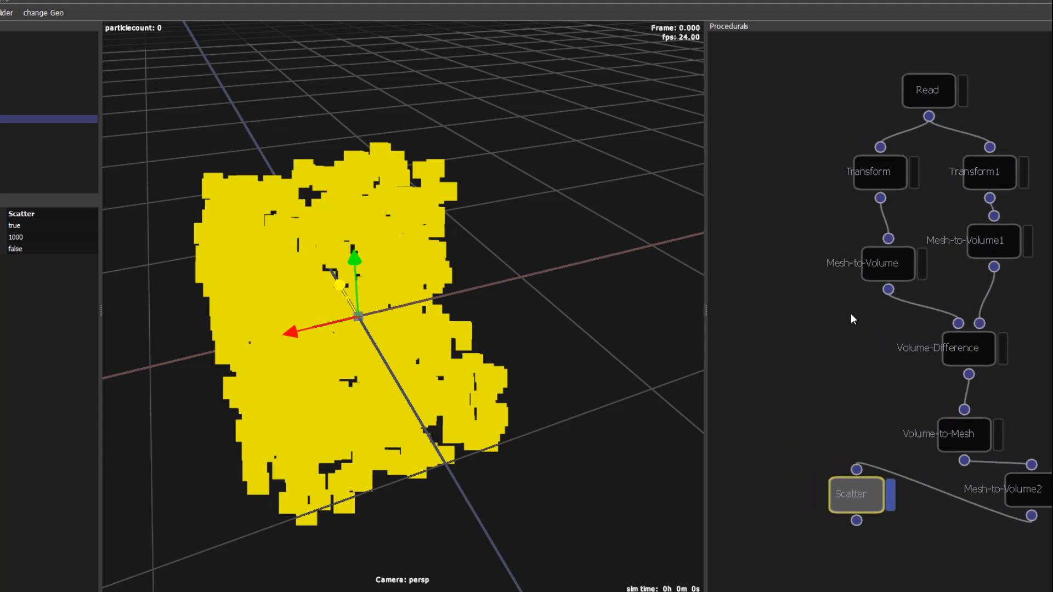
pyautogui.click(932, 96)
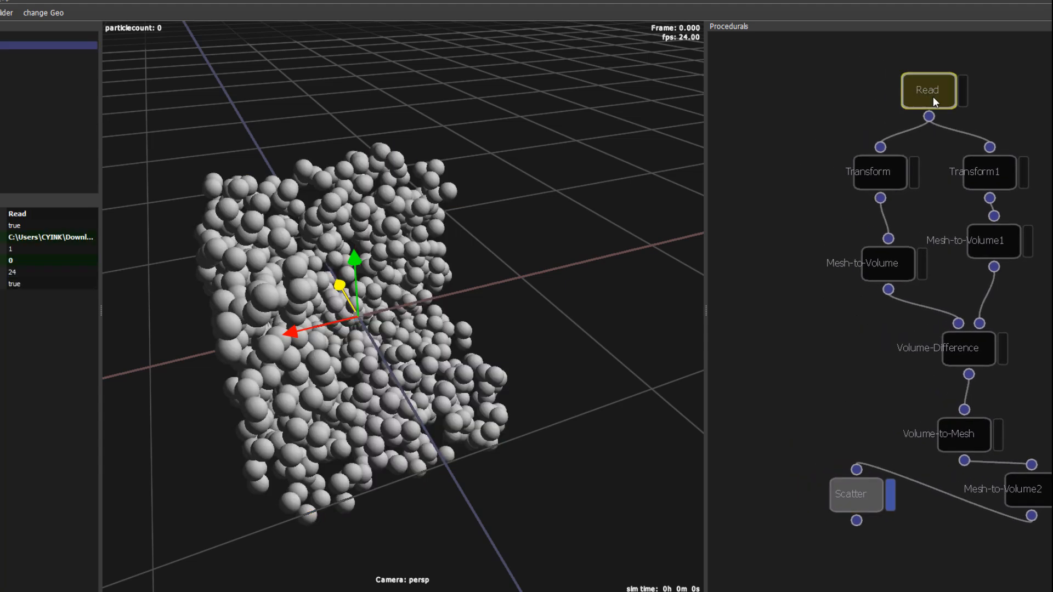
pyautogui.moveTo(933, 97); pyautogui.dragTo(852, 86)
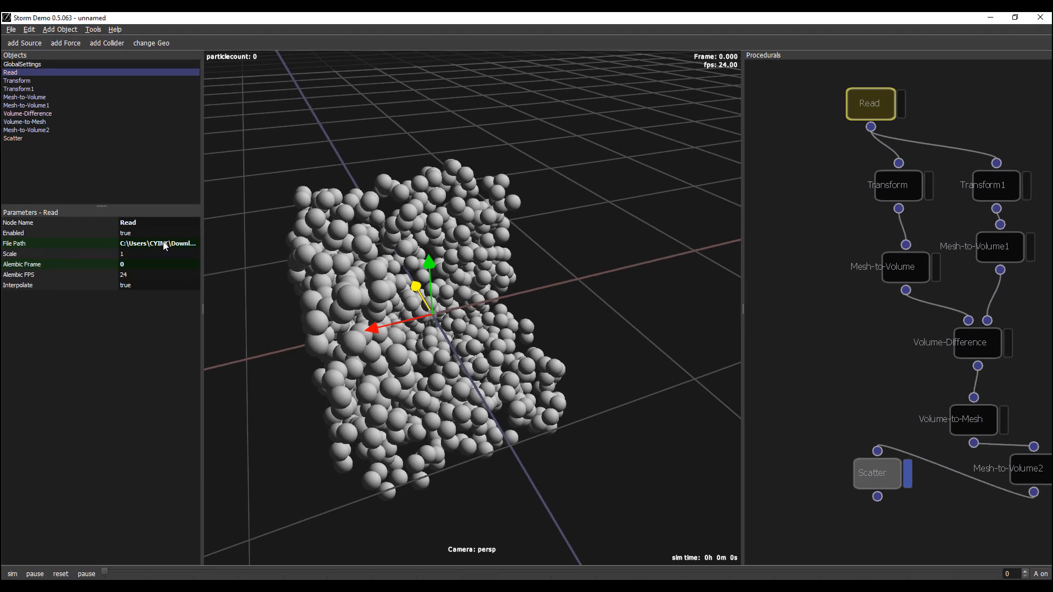
# Add a second read node beside Mesh-to-Volume in the graph
pyautogui.click(164, 243)
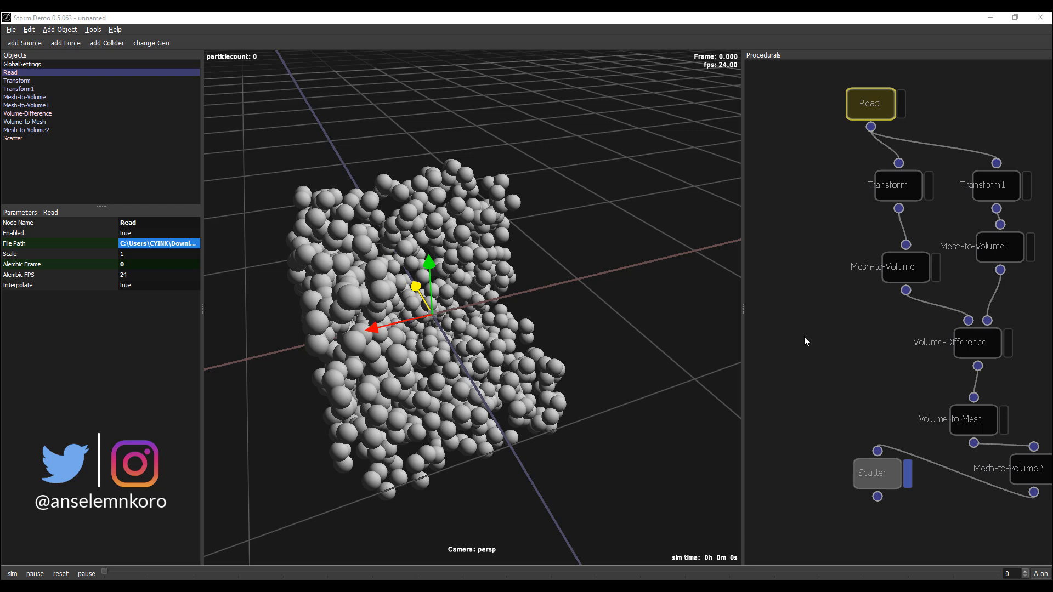
pyautogui.rightClick(797, 266)
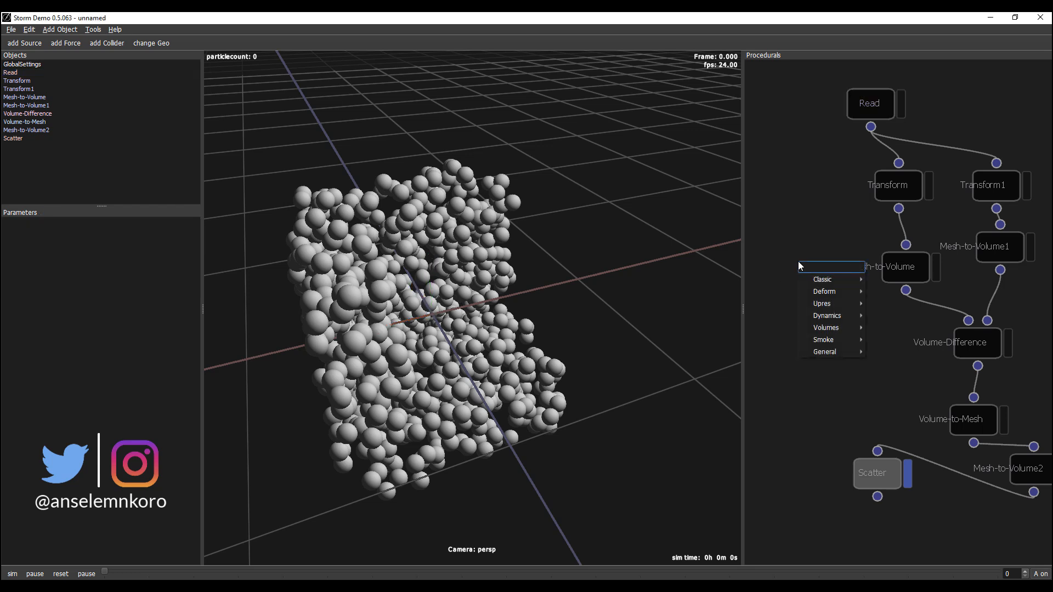
pyautogui.write('read')
pyautogui.press('Return')
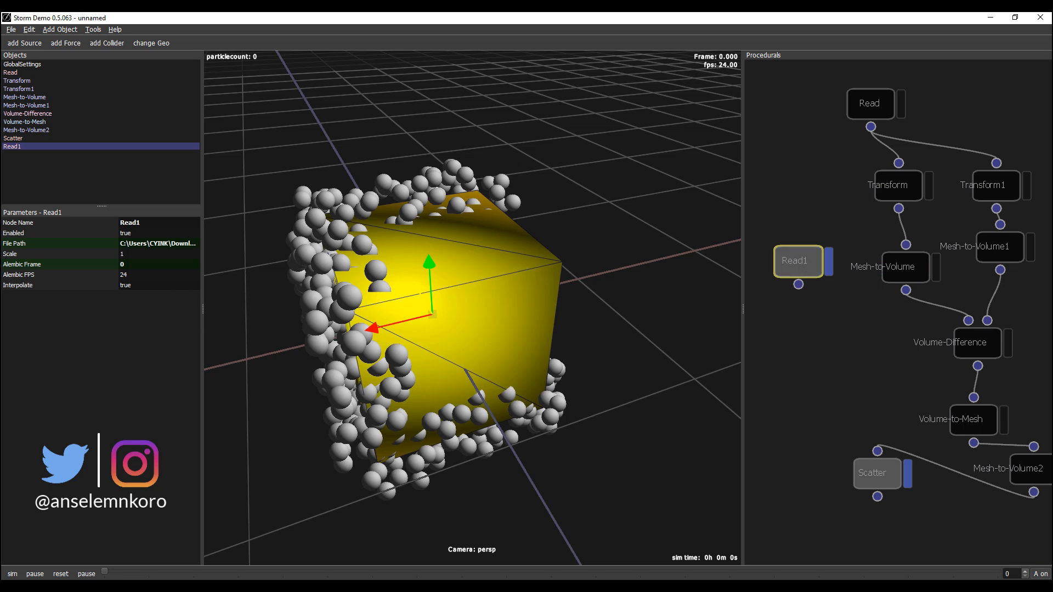
# Edit Read1's file path so that it loads the cone model from the geo folder
pyautogui.doubleClick(171, 242)
pyautogui.click(177, 243)
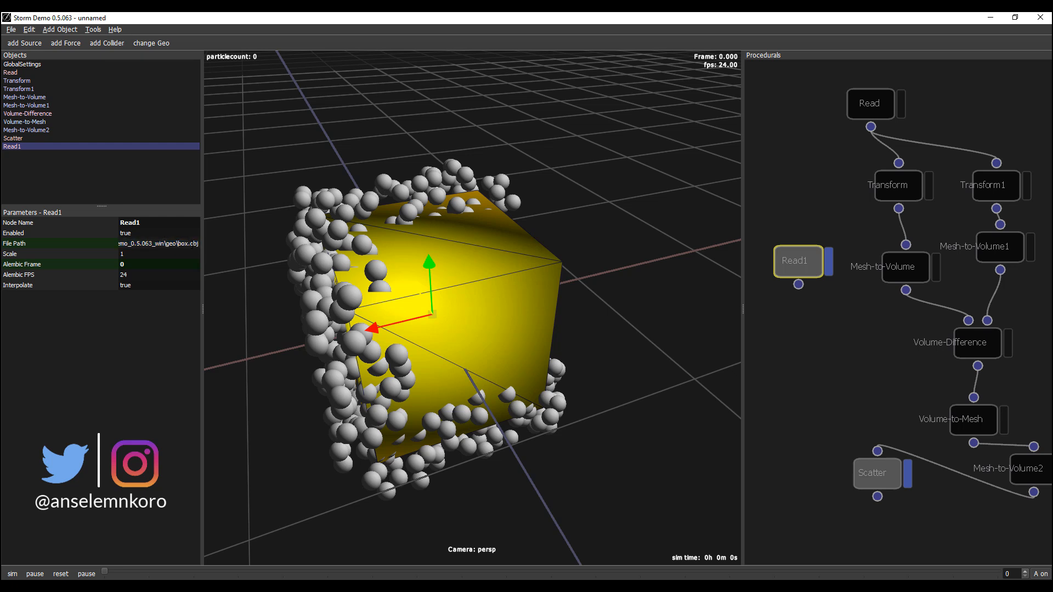
pyautogui.doubleClick(184, 243)
pyautogui.click(181, 243)
pyautogui.moveTo(178, 242); pyautogui.dragTo(186, 245)
pyautogui.press('Return')
pyautogui.doubleClick(187, 243)
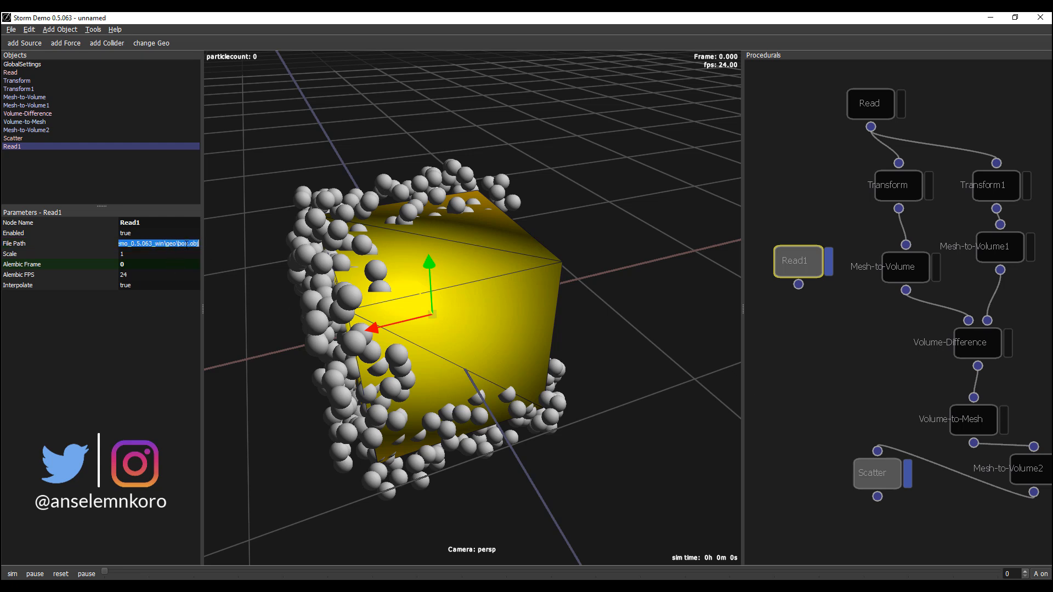
pyautogui.click(189, 245)
pyautogui.press('BackSpace')
pyautogui.press('BackSpace')
pyautogui.press('BackSpace')
pyautogui.write('cone')
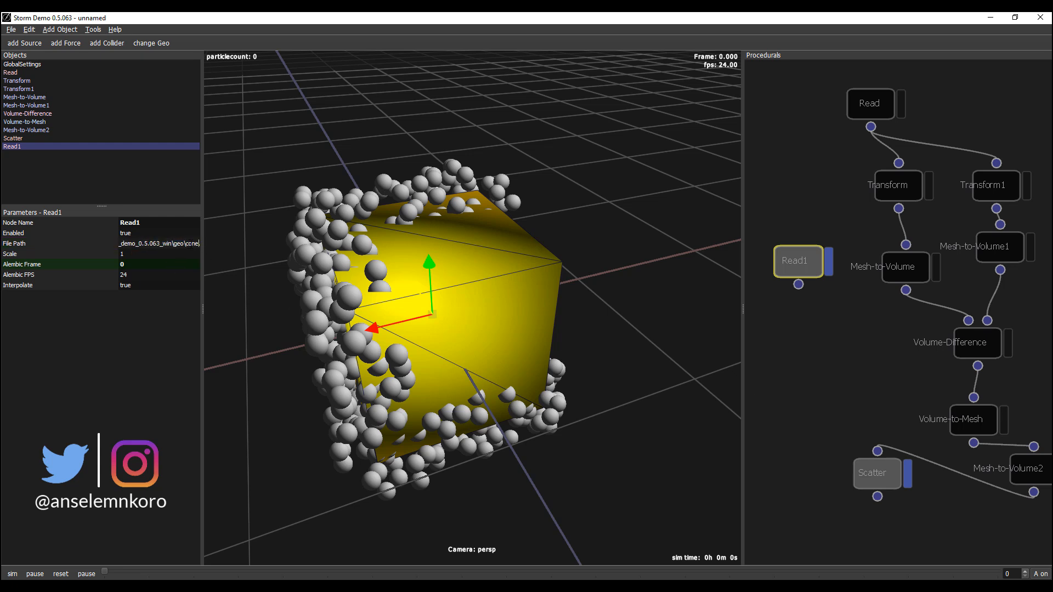
pyautogui.press('Return')
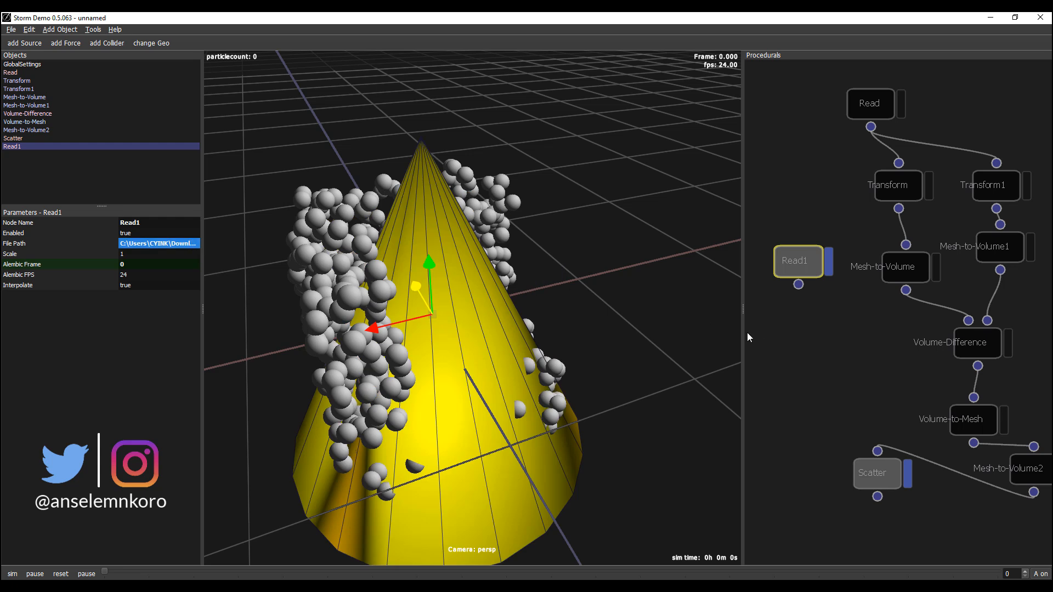
# Add a transform node below Read1, feed it Read1's output and display it instead of Read1
pyautogui.rightClick(802, 331)
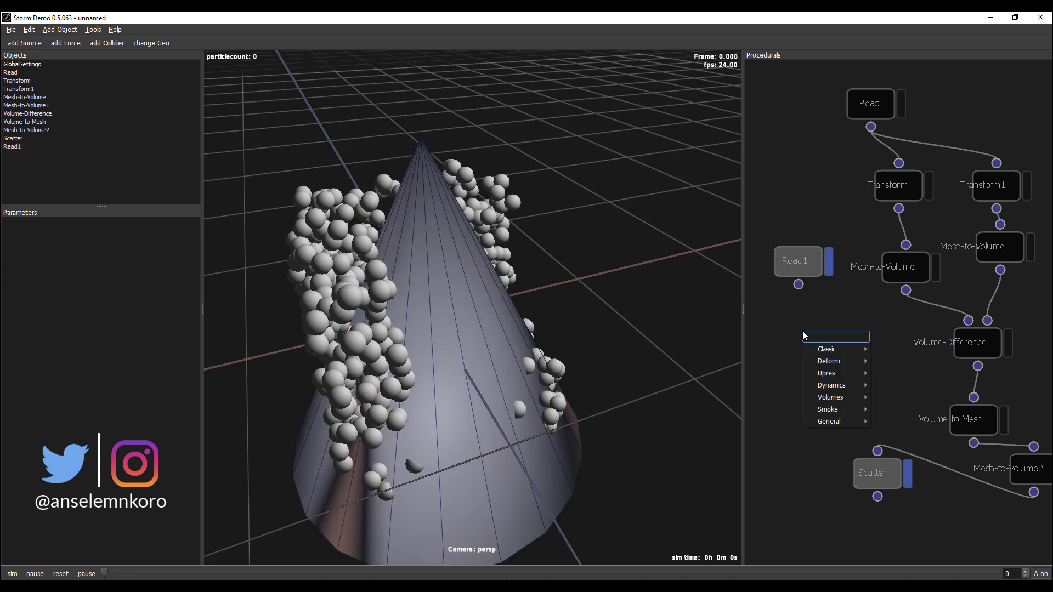
pyautogui.write('tran')
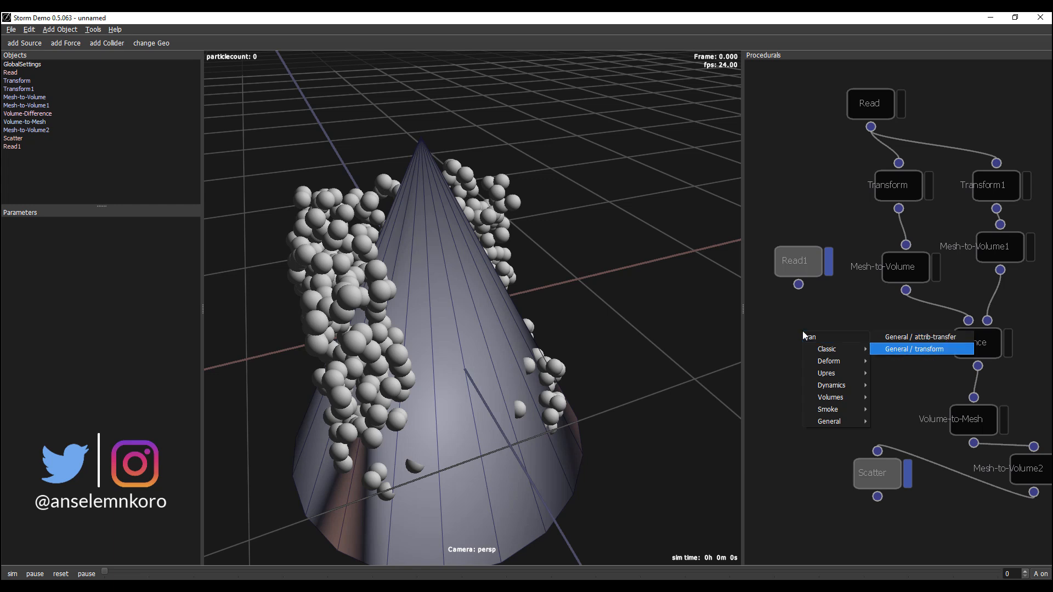
pyautogui.press('Return')
pyautogui.moveTo(798, 284); pyautogui.dragTo(807, 315)
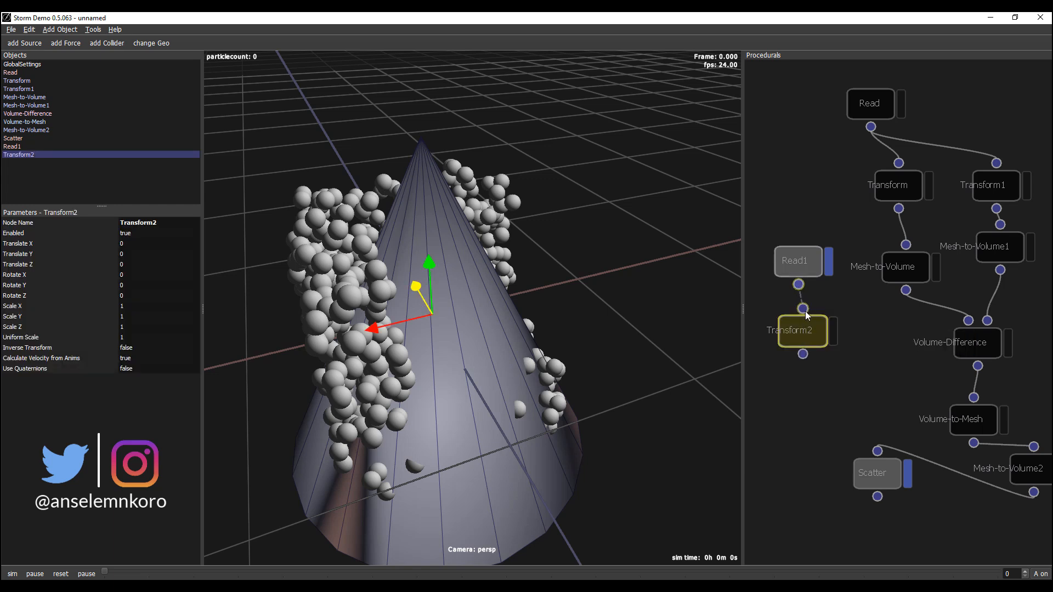
pyautogui.click(832, 336)
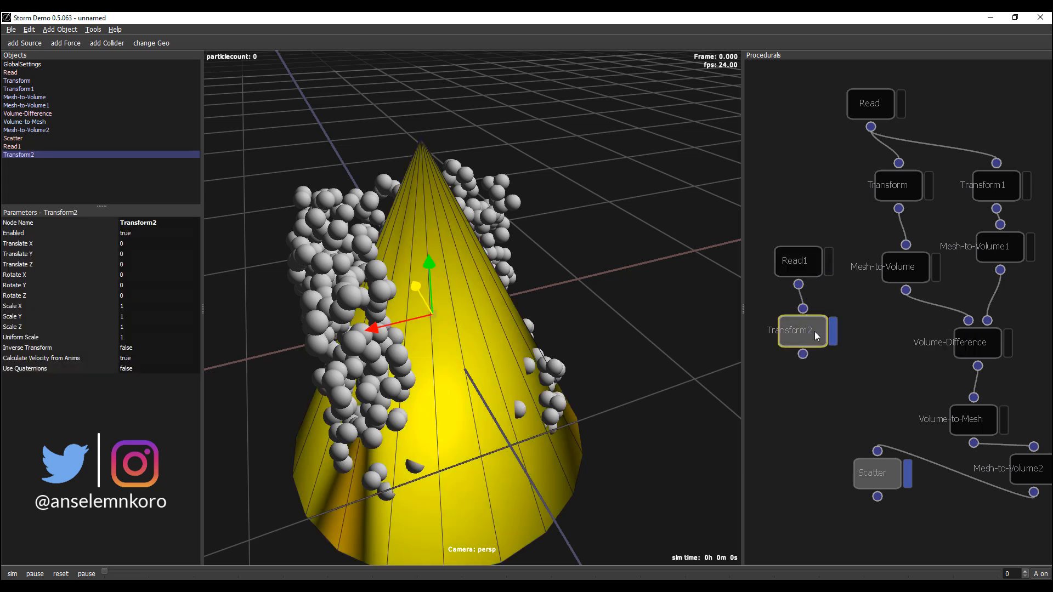
# Shrink the cone by setting Transform2's uniform scale to 0.03
pyautogui.doubleClick(130, 337)
pyautogui.write('0.0')
pyautogui.press('BackSpace')
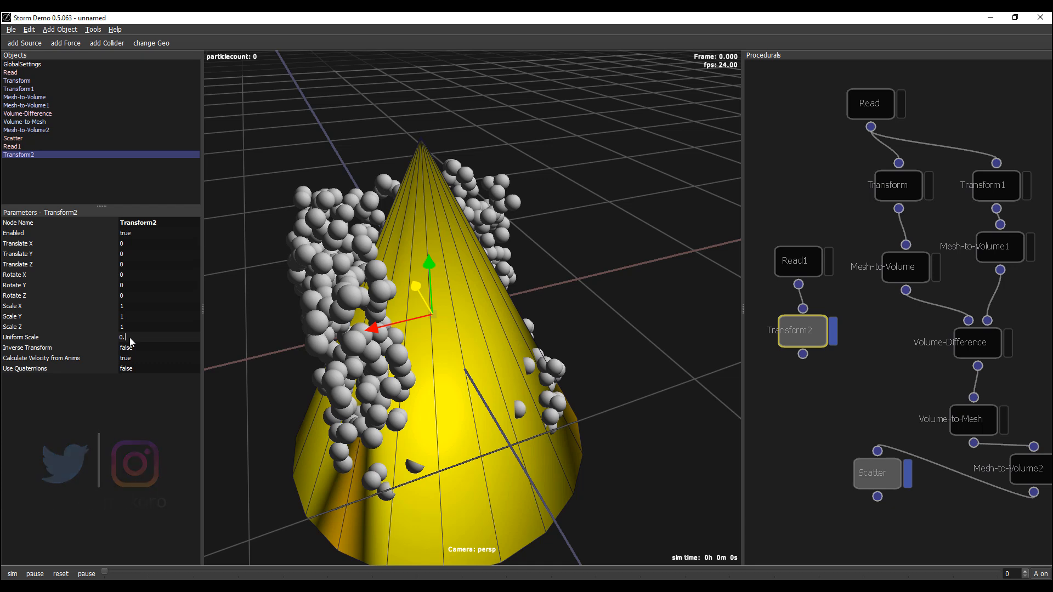
pyautogui.press('Return')
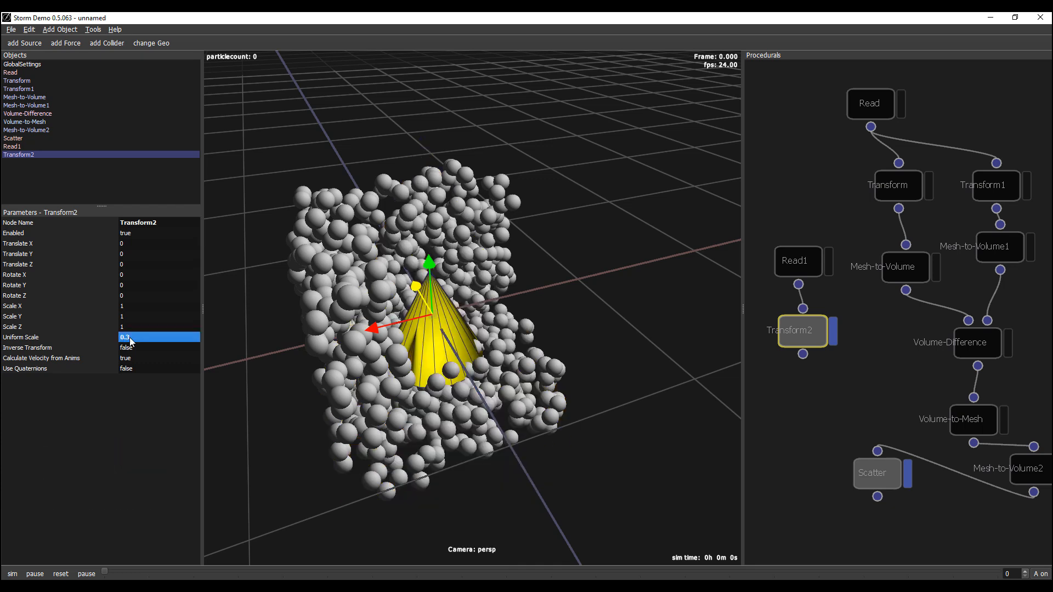
pyautogui.click(136, 338)
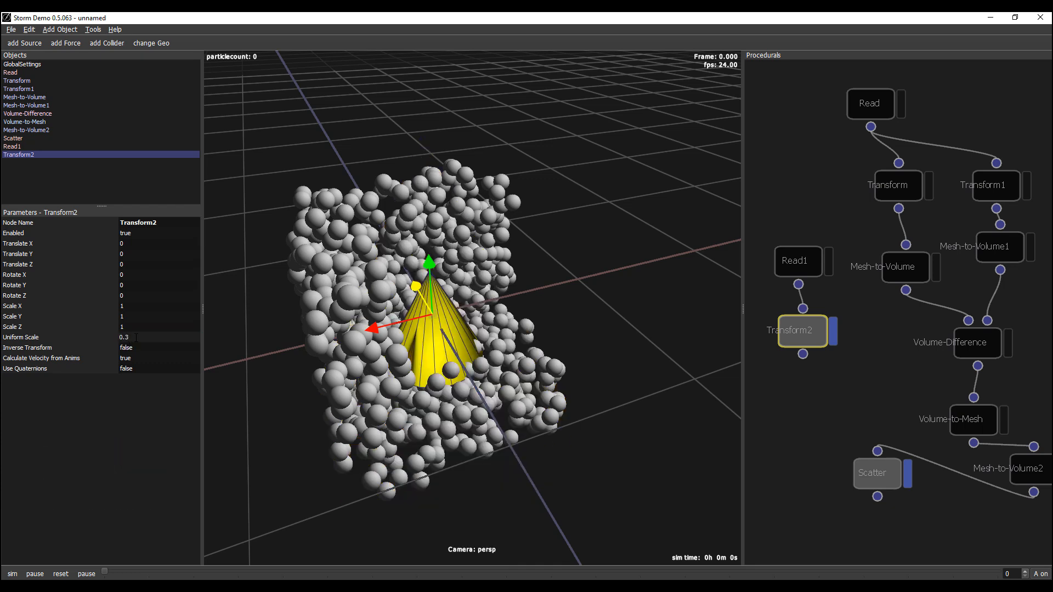
pyautogui.press('Left')
pyautogui.write('0')
pyautogui.press('Return')
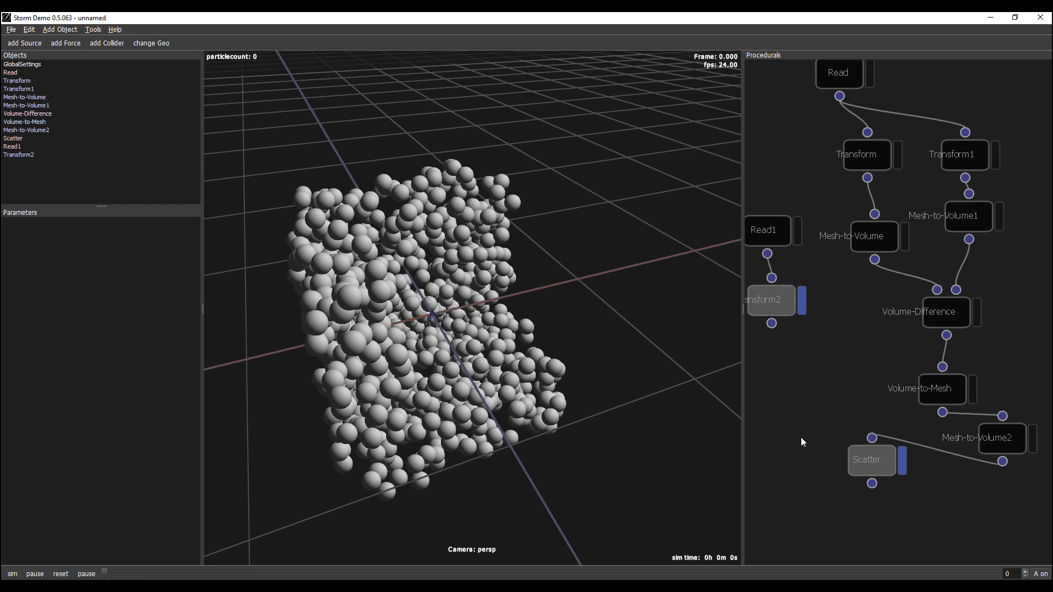
# Add a copy node to the graph and place it below Scatter
pyautogui.rightClick(801, 442)
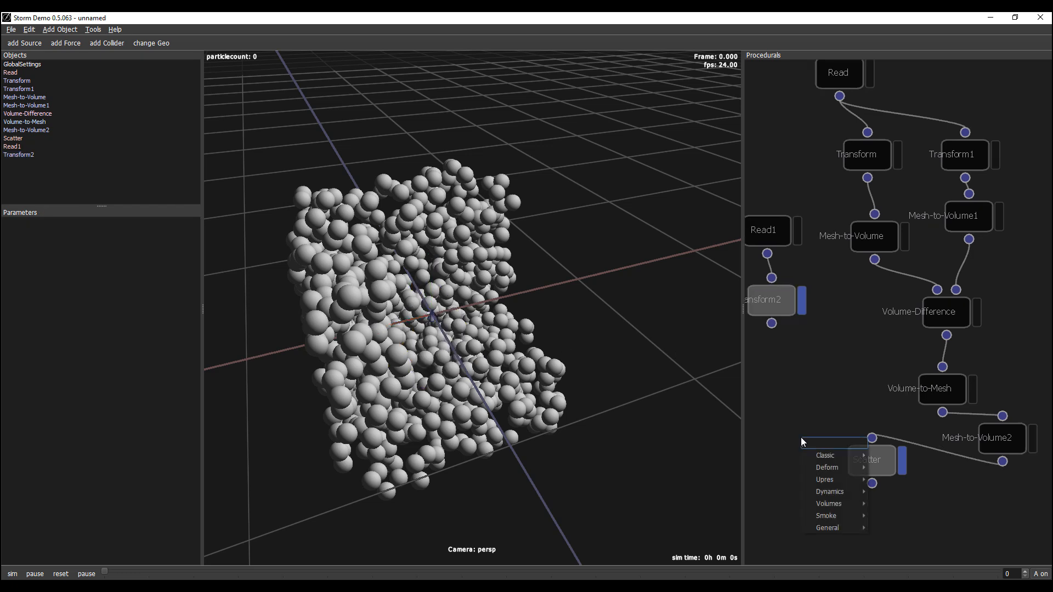
pyautogui.write('c')
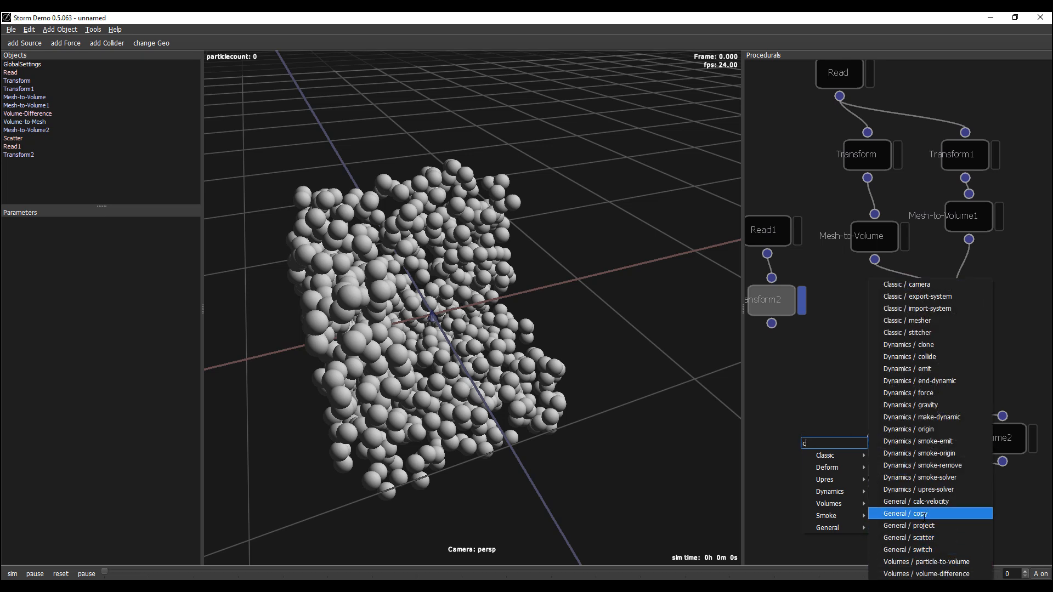
pyautogui.click(880, 514)
pyautogui.moveTo(813, 447); pyautogui.dragTo(819, 527)
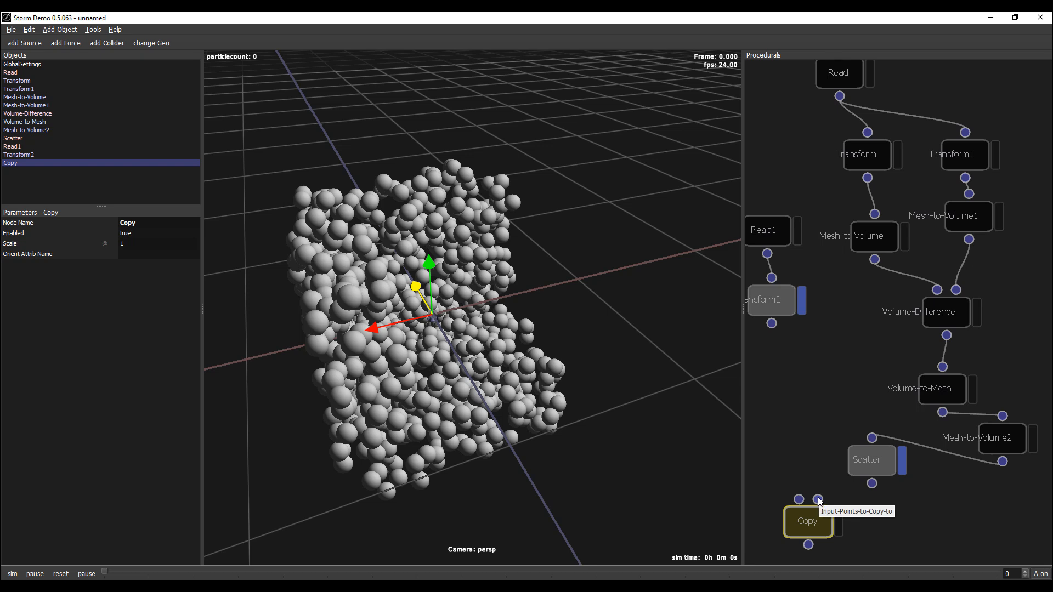
# Connect Scatter to Copy's Input-Points-to-Copy-to and Transform2 to Copy's other input
pyautogui.moveTo(818, 498); pyautogui.dragTo(872, 483)
pyautogui.moveTo(870, 498); pyautogui.dragTo(984, 500, button='middle')
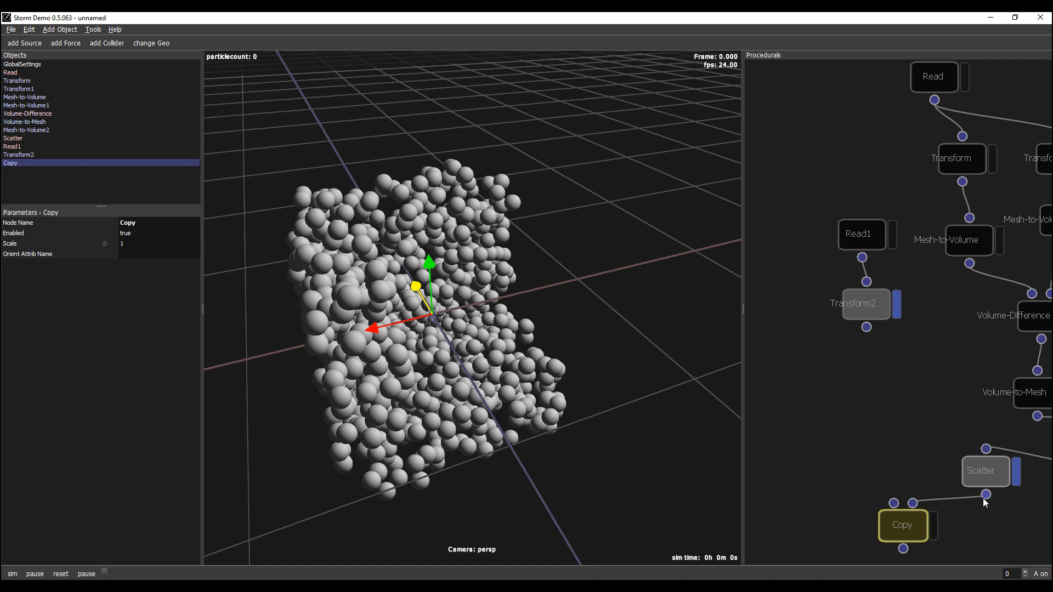
pyautogui.moveTo(867, 328); pyautogui.dragTo(894, 503)
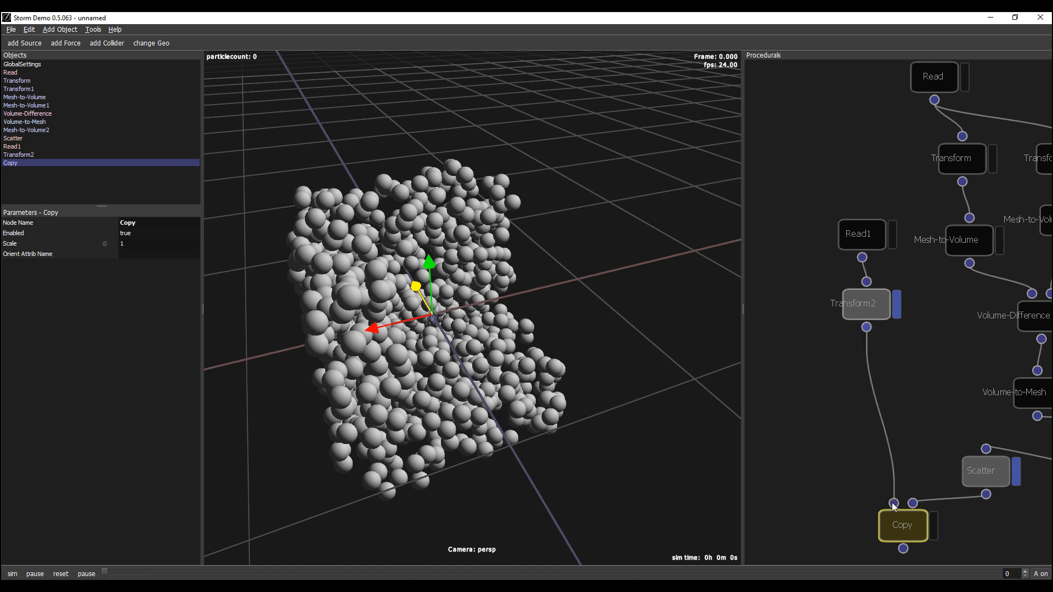
# Turn on Copy's display and turn off the displays of Scatter and Transform2
pyautogui.click(933, 524)
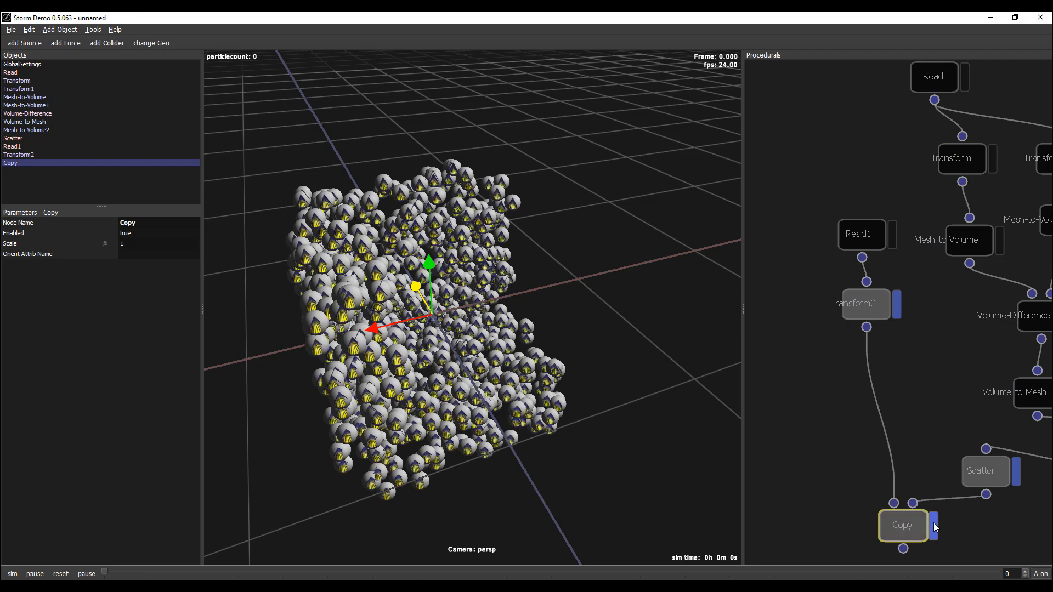
pyautogui.click(1017, 469)
pyautogui.click(896, 305)
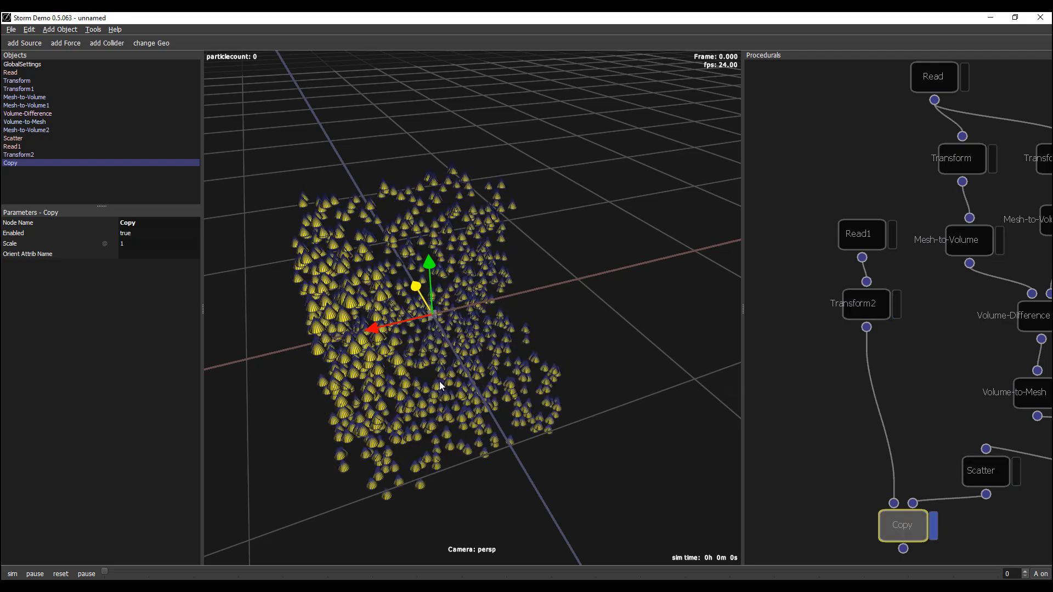
# Examine the cones copied onto the scattered points from several angles and distances
pyautogui.keyDown('alt'); pyautogui.moveTo(440, 380); pyautogui.dragTo(496, 375); pyautogui.keyUp('alt')
pyautogui.keyDown('alt'); pyautogui.moveTo(496, 375); pyautogui.dragTo(497, 363, button='right'); pyautogui.keyUp('alt')
pyautogui.keyDown('alt'); pyautogui.moveTo(497, 363); pyautogui.dragTo(432, 390); pyautogui.keyUp('alt')
pyautogui.keyDown('alt'); pyautogui.moveTo(432, 390); pyautogui.dragTo(308, 311, button='right'); pyautogui.keyUp('alt')
pyautogui.keyDown('alt'); pyautogui.moveTo(424, 343); pyautogui.dragTo(438, 294, button='middle'); pyautogui.keyUp('alt')
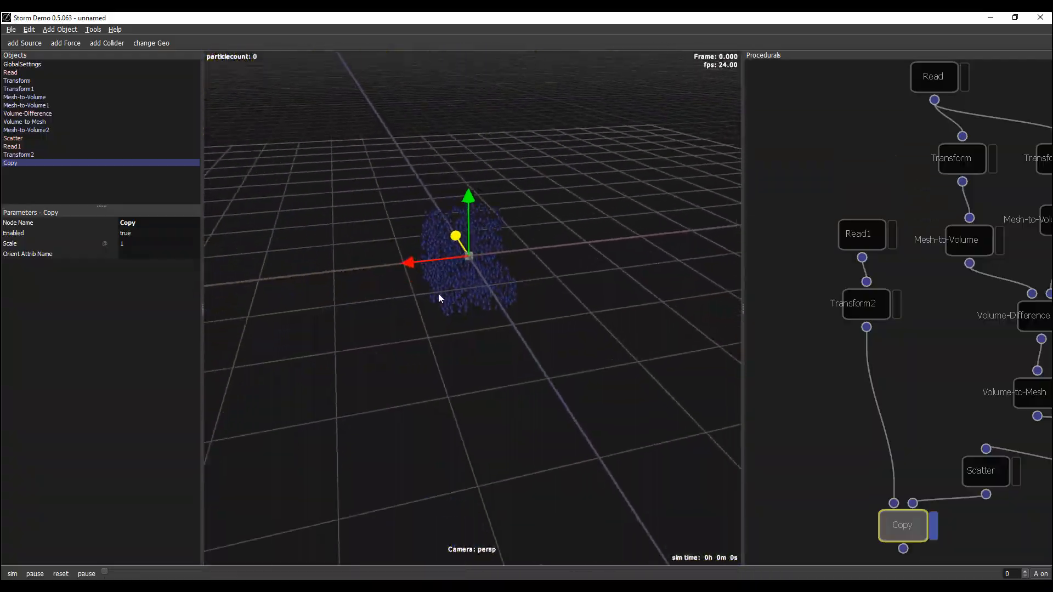
pyautogui.keyDown('alt'); pyautogui.moveTo(438, 294); pyautogui.dragTo(430, 330, button='right'); pyautogui.keyUp('alt')
pyautogui.keyDown('alt'); pyautogui.moveTo(430, 331); pyautogui.dragTo(436, 334); pyautogui.keyUp('alt')
pyautogui.keyDown('alt'); pyautogui.moveTo(436, 334); pyautogui.dragTo(489, 354, button='right'); pyautogui.keyUp('alt')
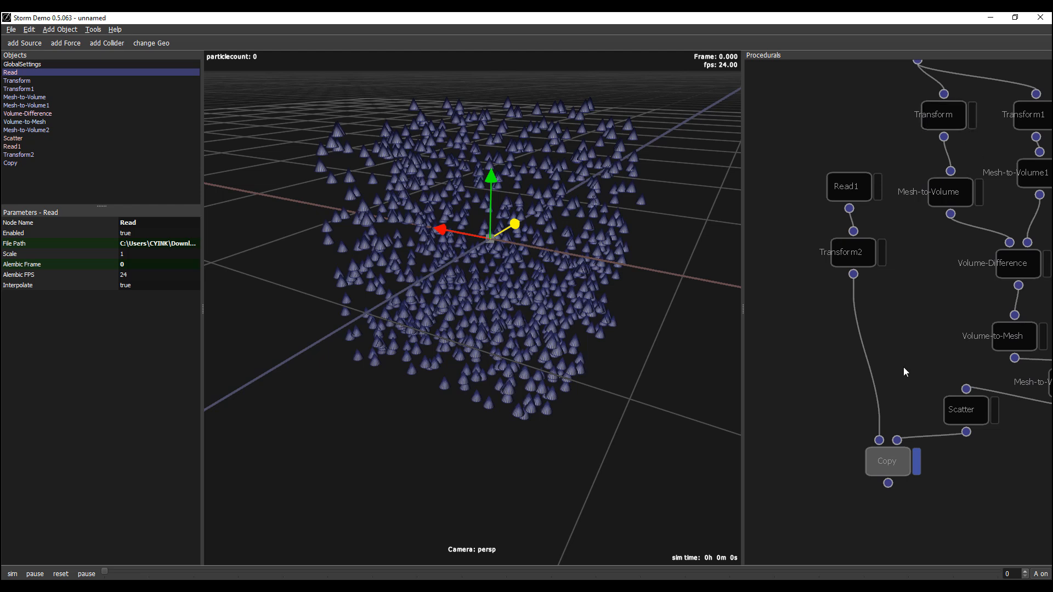
# Move the original Read node away from its transform branches into the free area above Read1
pyautogui.moveTo(812, 331); pyautogui.dragTo(909, 373, button='middle')
pyautogui.moveTo(858, 272); pyautogui.dragTo(877, 301, button='middle')
pyautogui.click(845, 209)
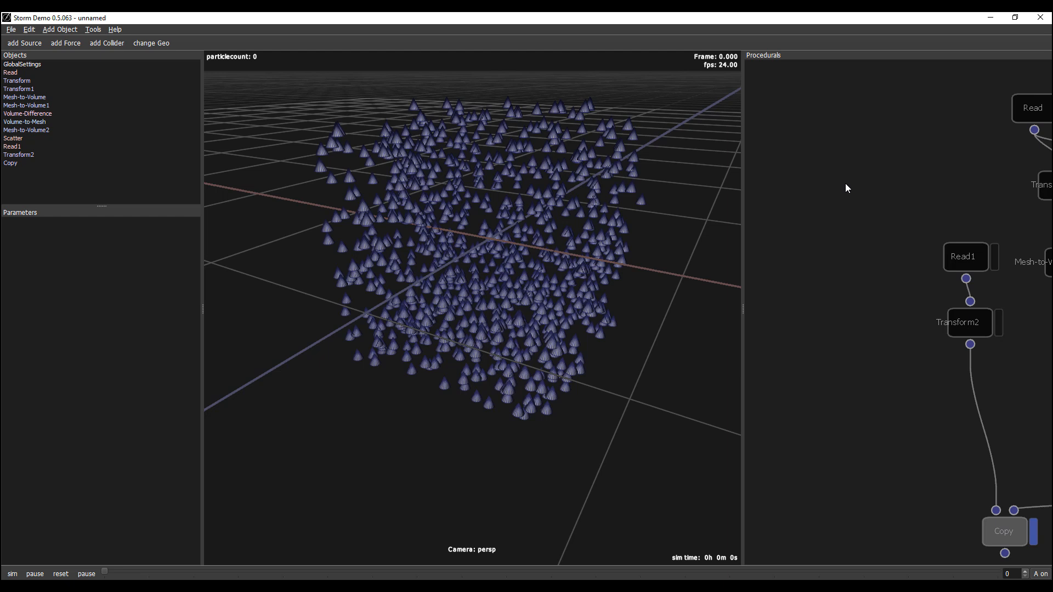
pyautogui.moveTo(1033, 109); pyautogui.dragTo(875, 116)
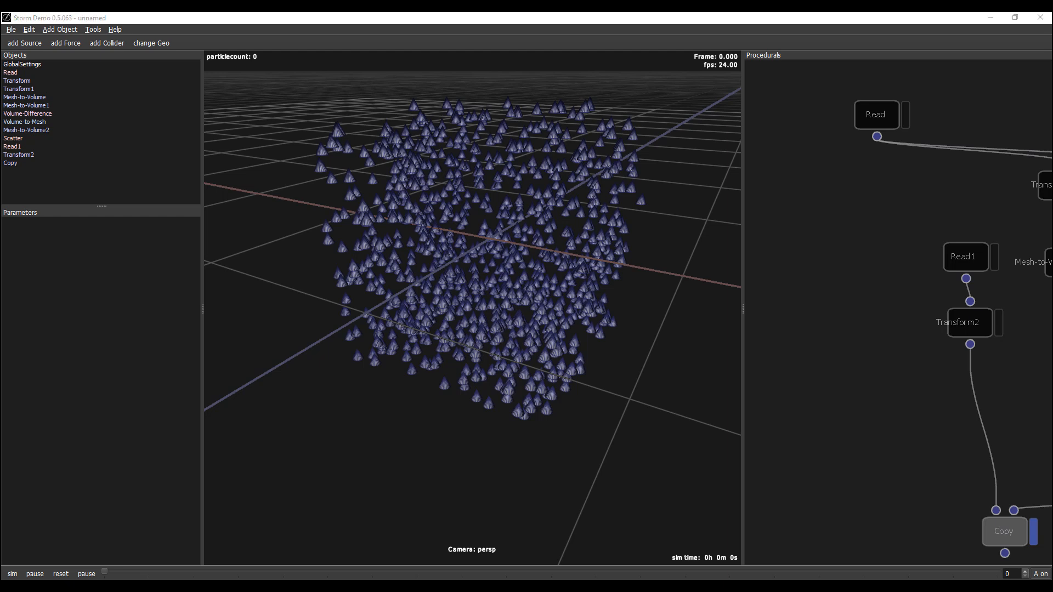
# Add another transform node, place it directly below Read and feed it Read's output
pyautogui.click(832, 233)
pyautogui.press('Tab')
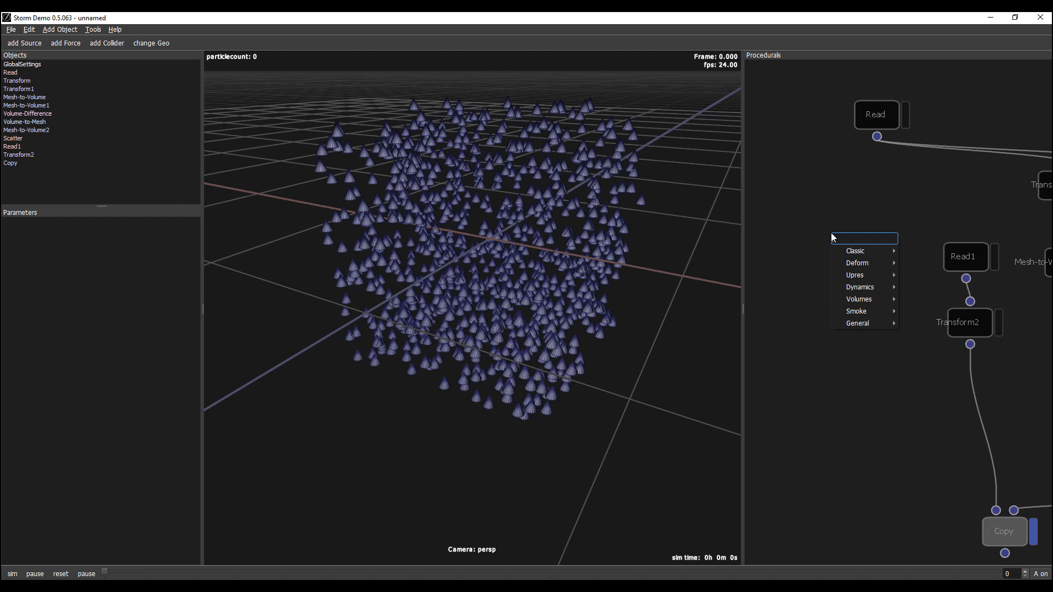
pyautogui.write('tran')
pyautogui.press('Down')
pyautogui.press('Return')
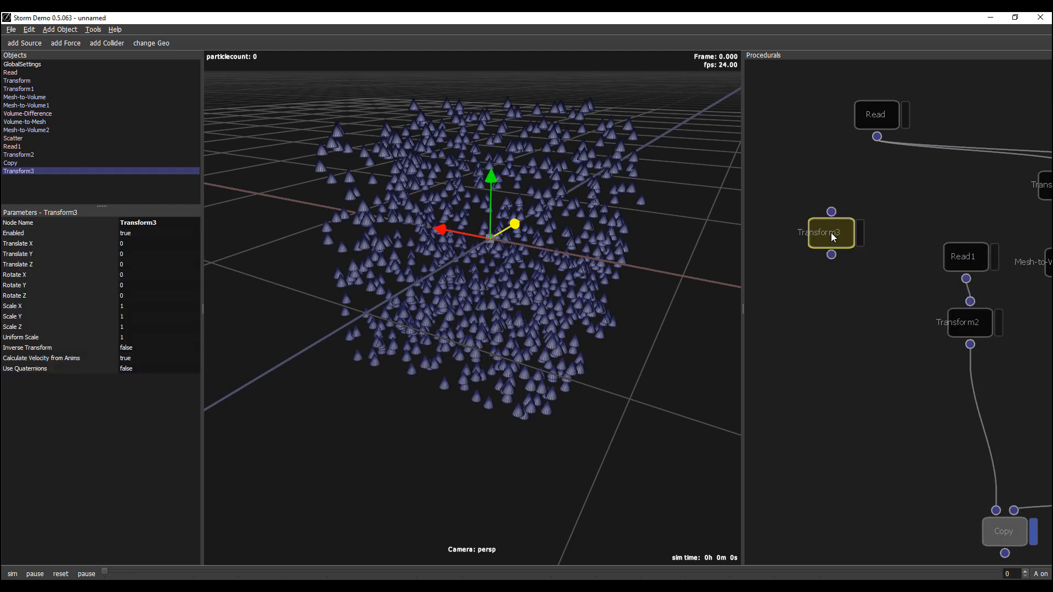
pyautogui.moveTo(832, 236); pyautogui.dragTo(870, 232)
pyautogui.moveTo(876, 136); pyautogui.dragTo(868, 209)
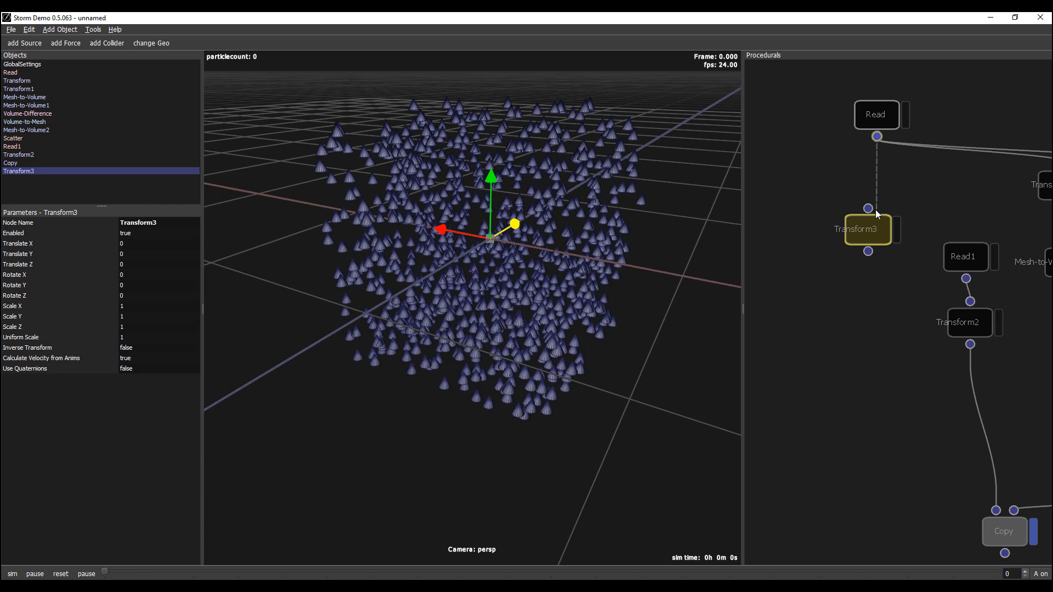
# Turn off Copy's display and turn on the display of Transform3
pyautogui.moveTo(844, 444); pyautogui.dragTo(806, 372, button='middle')
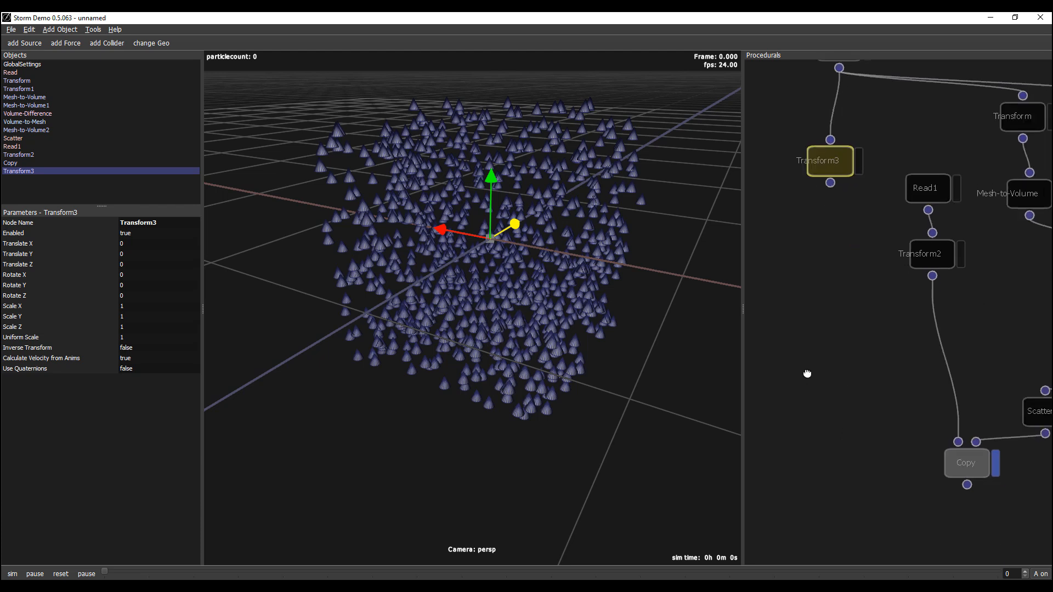
pyautogui.click(997, 463)
pyautogui.moveTo(816, 327); pyautogui.dragTo(850, 418, button='middle')
pyautogui.click(893, 244)
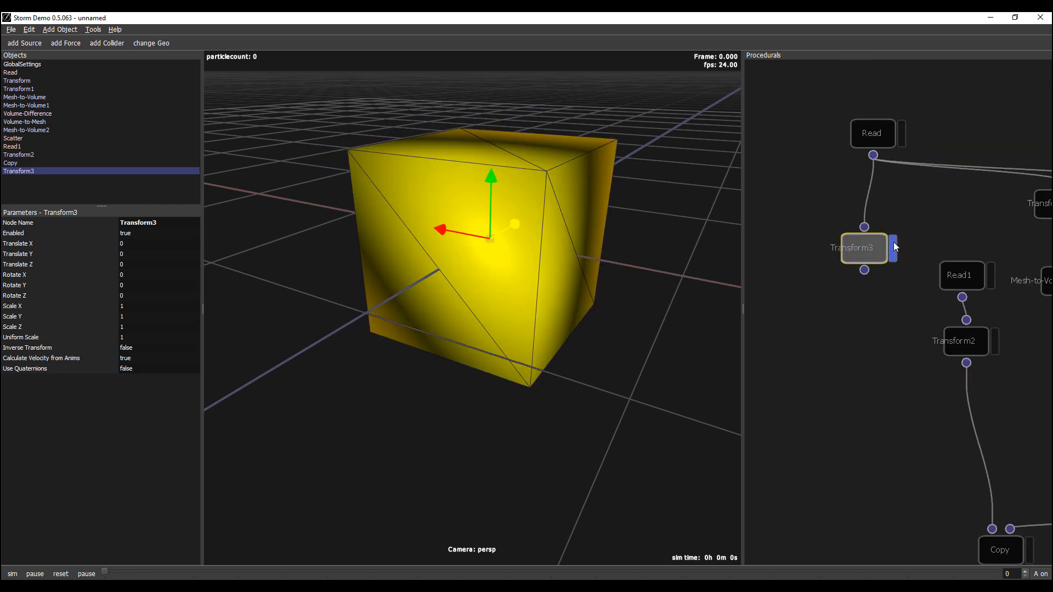
pyautogui.moveTo(899, 383); pyautogui.dragTo(909, 388, button='middle')
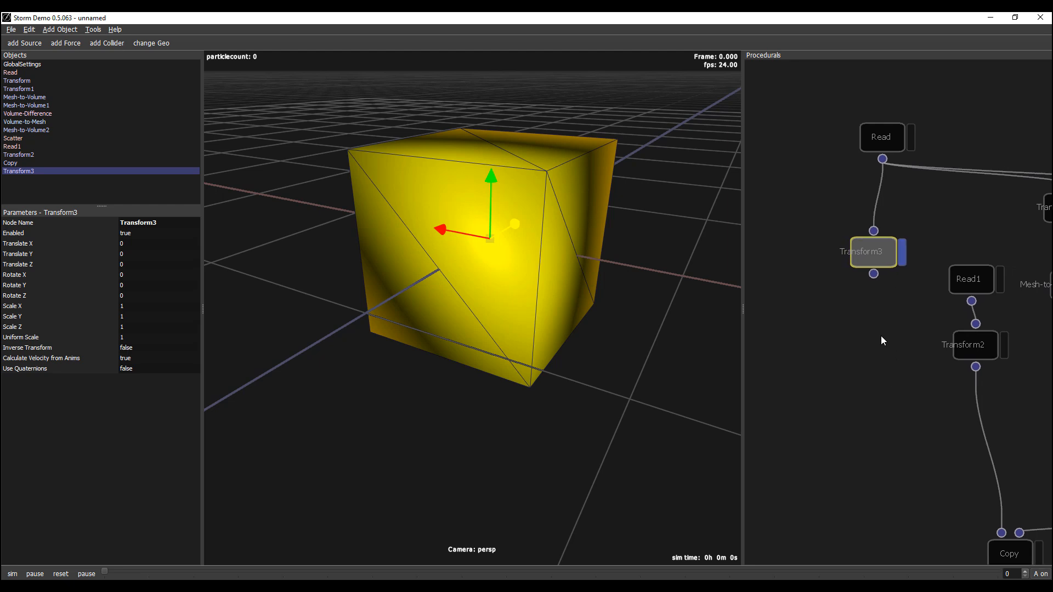
# Add a mesh-to-volume node directly below Transform3 and feed it Transform3's output
pyautogui.click(872, 327)
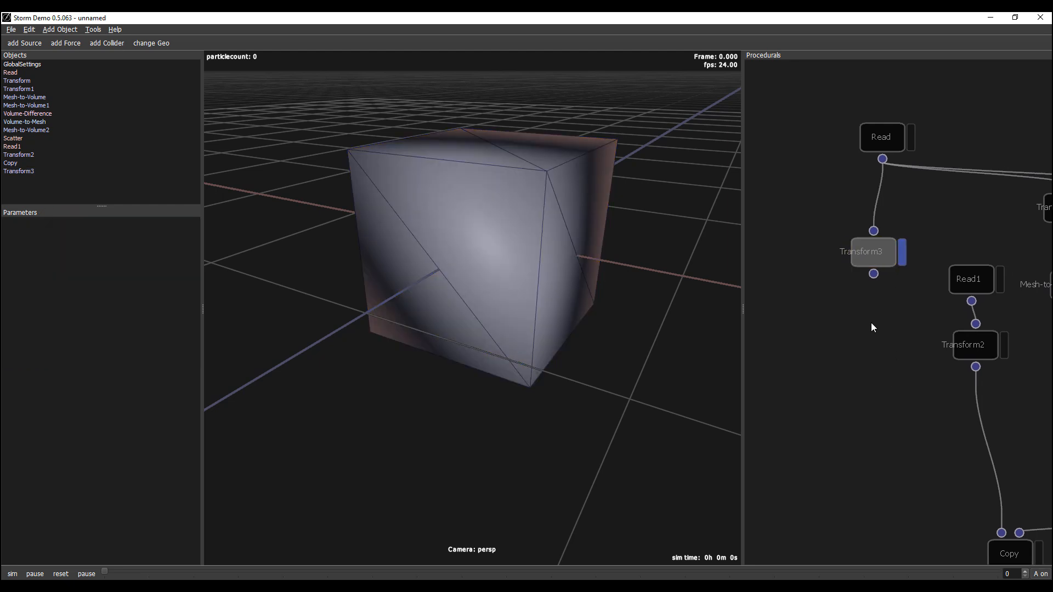
pyautogui.press('Tab')
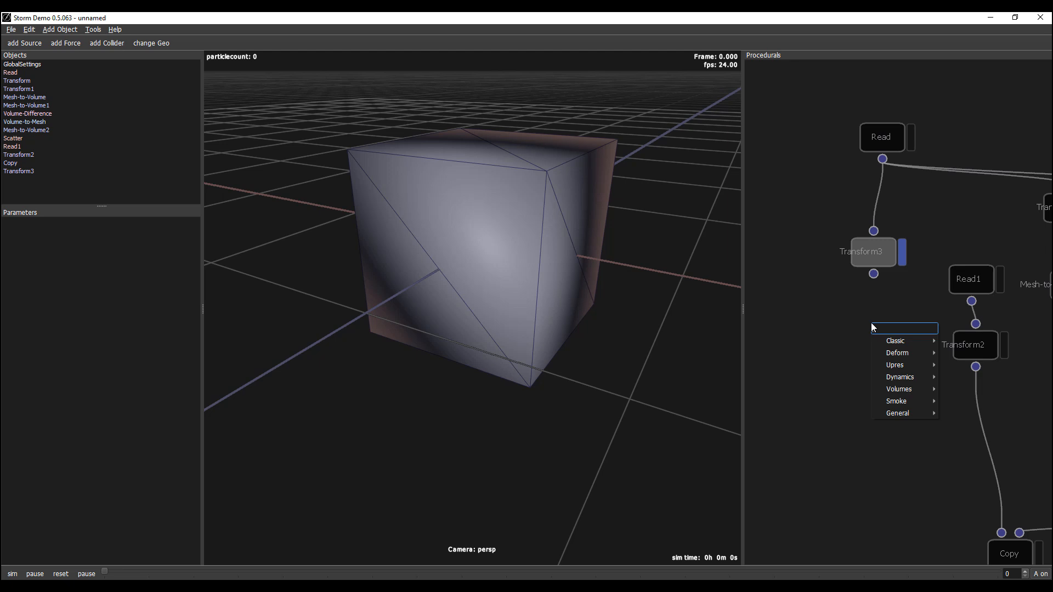
pyautogui.write('mit')
pyautogui.write('v')
pyautogui.press('Return')
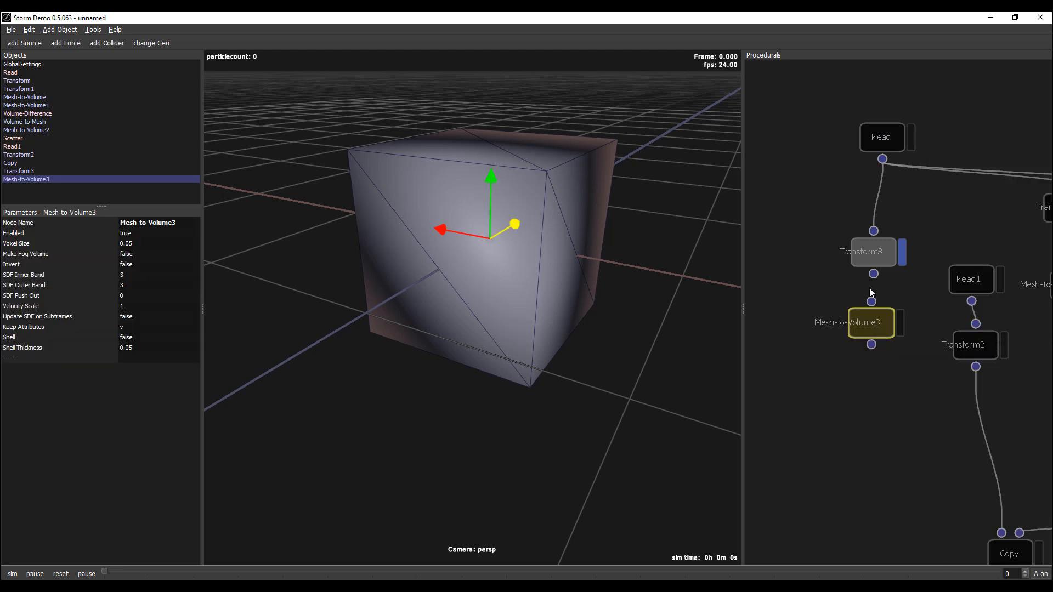
pyautogui.moveTo(873, 274); pyautogui.dragTo(872, 301)
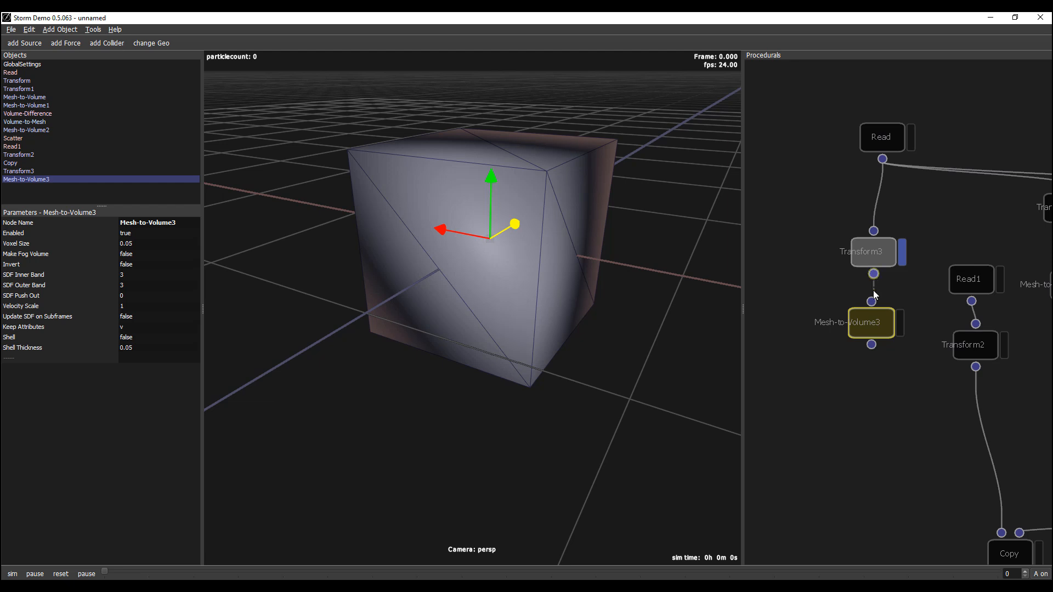
# Switch the display from Transform3 to Mesh-to-Volume3 and shift the new node slightly lower
pyautogui.click(901, 258)
pyautogui.click(898, 319)
pyautogui.moveTo(875, 335); pyautogui.dragTo(878, 340)
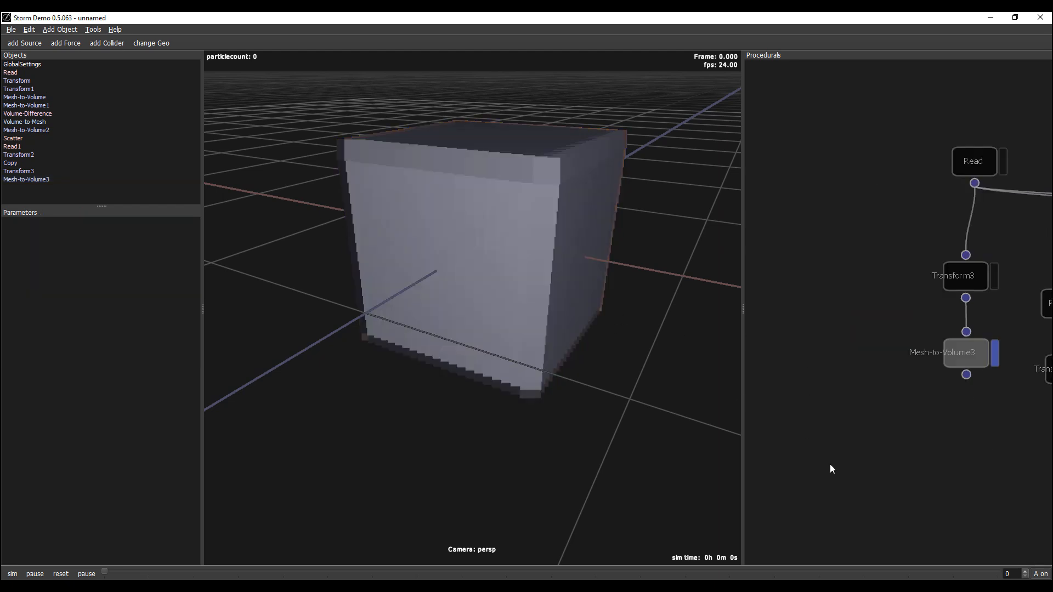
# Add a smoke-emit node, place it below Mesh-to-Volume3 and connect that volume to its second input
pyautogui.moveTo(830, 464); pyautogui.dragTo(828, 414, button='middle')
pyautogui.press('Tab')
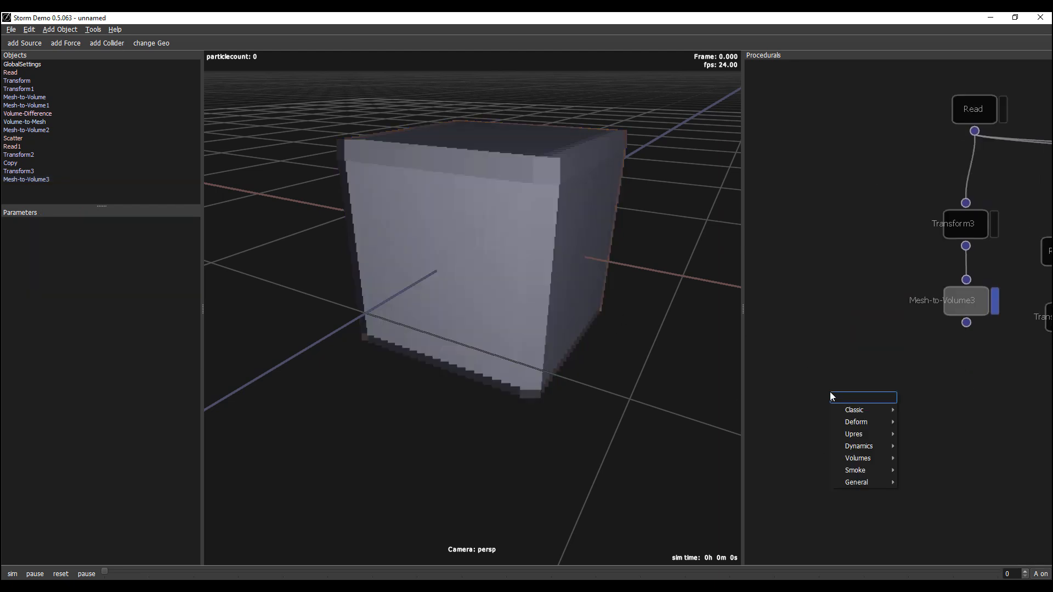
pyautogui.write('smke')
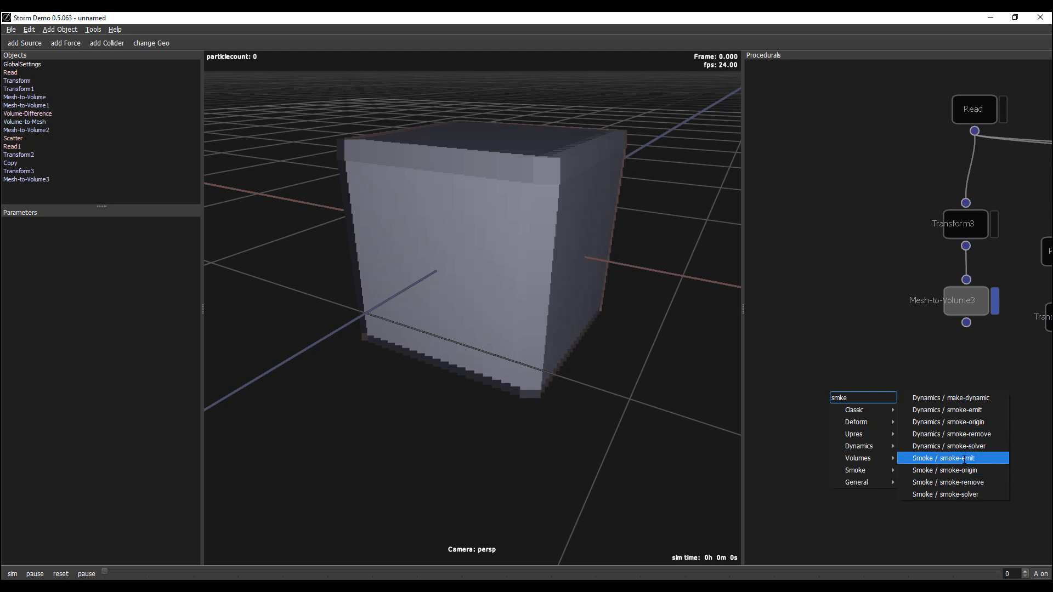
pyautogui.click(971, 410)
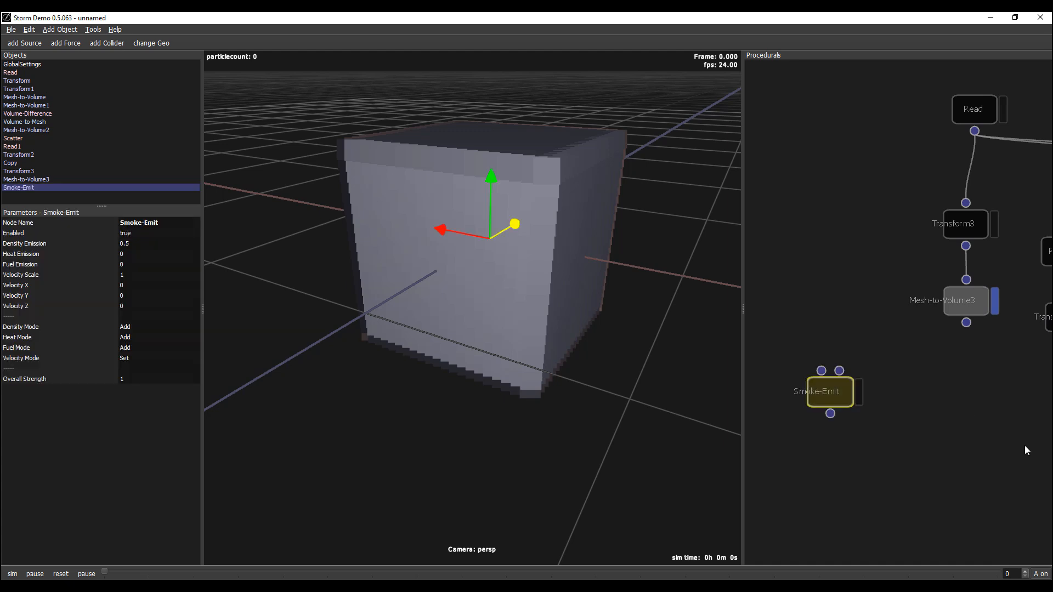
pyautogui.moveTo(817, 393); pyautogui.dragTo(929, 380)
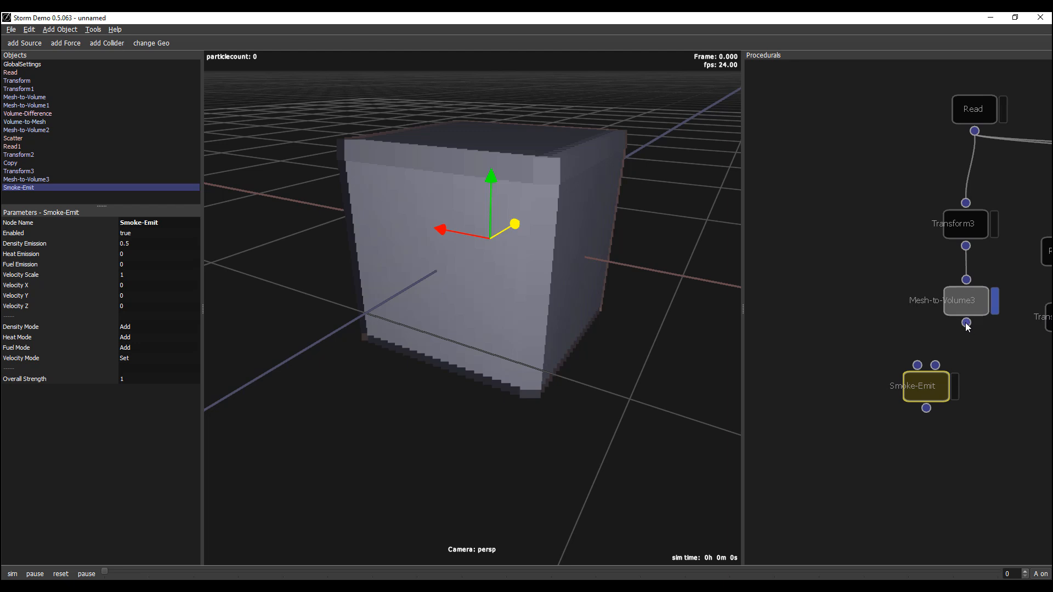
pyautogui.moveTo(966, 322); pyautogui.dragTo(951, 404)
# Add a smoke-origin node beside the Transform3 branch and connect it to Smoke-Emit's first input
pyautogui.click(806, 252)
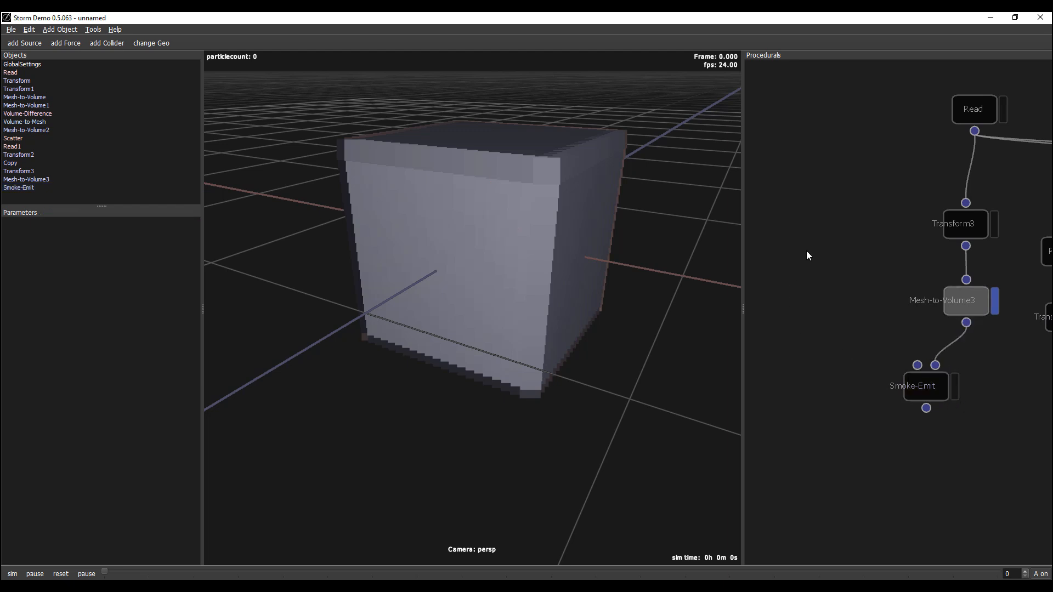
pyautogui.press('Tab')
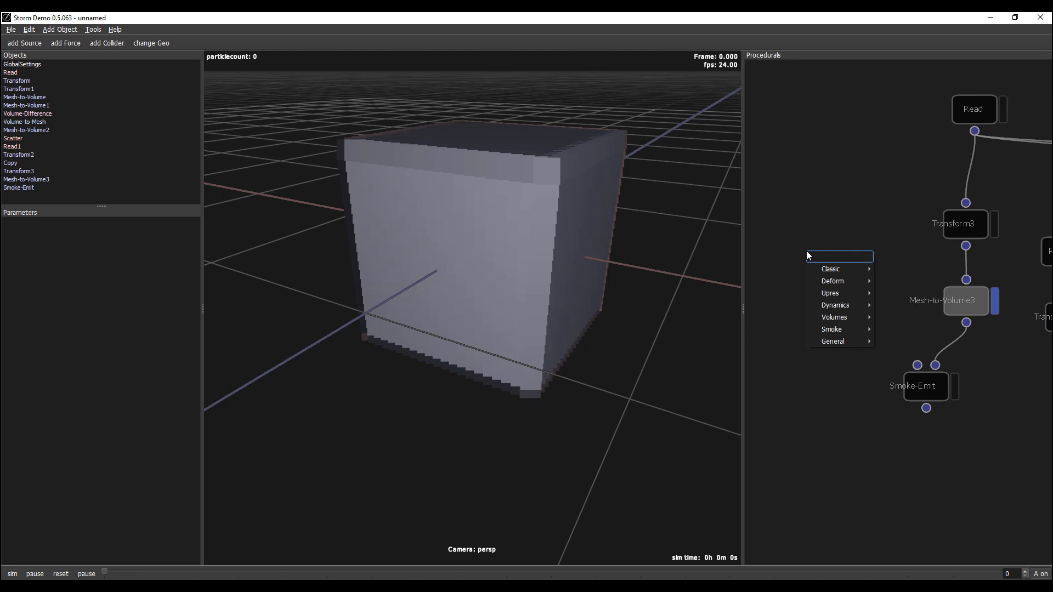
pyautogui.write('smko')
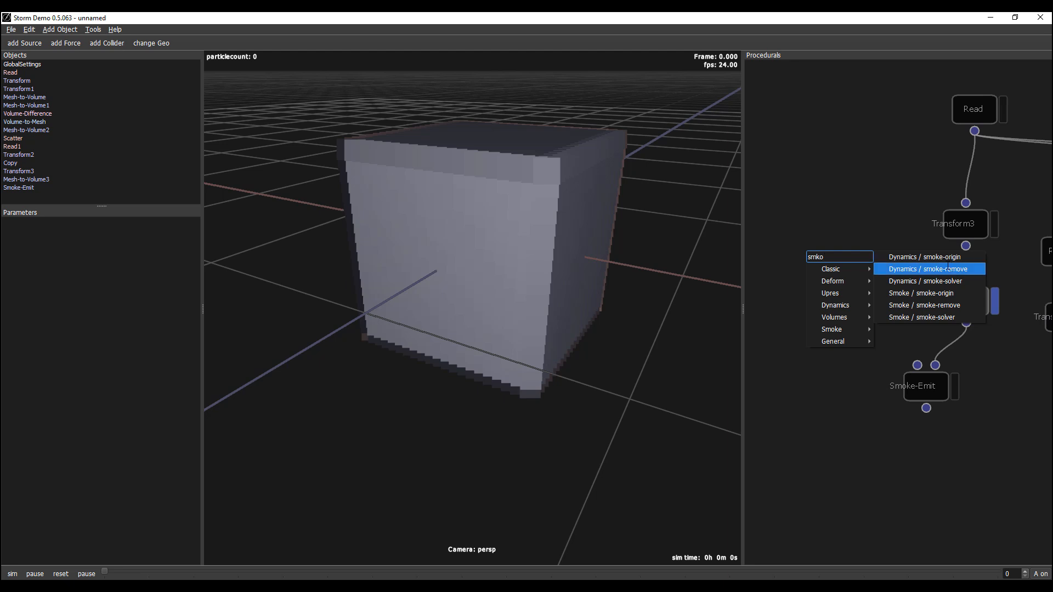
pyautogui.click(931, 257)
pyautogui.moveTo(806, 273); pyautogui.dragTo(916, 366)
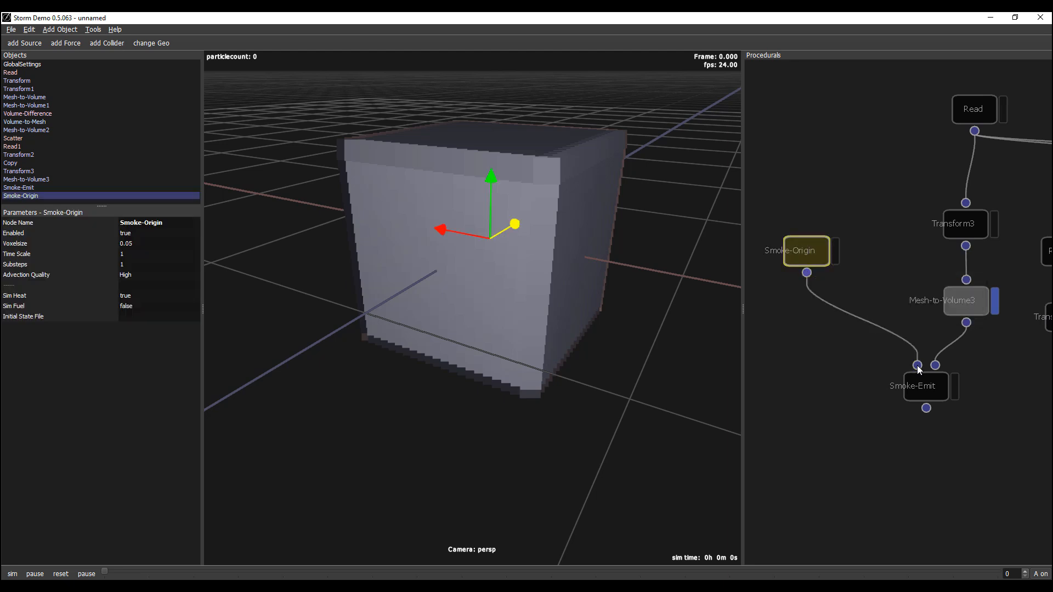
# Add a smoke-solver node and place it beneath Smoke-Emit
pyautogui.click(851, 390)
pyautogui.rightClick(851, 390)
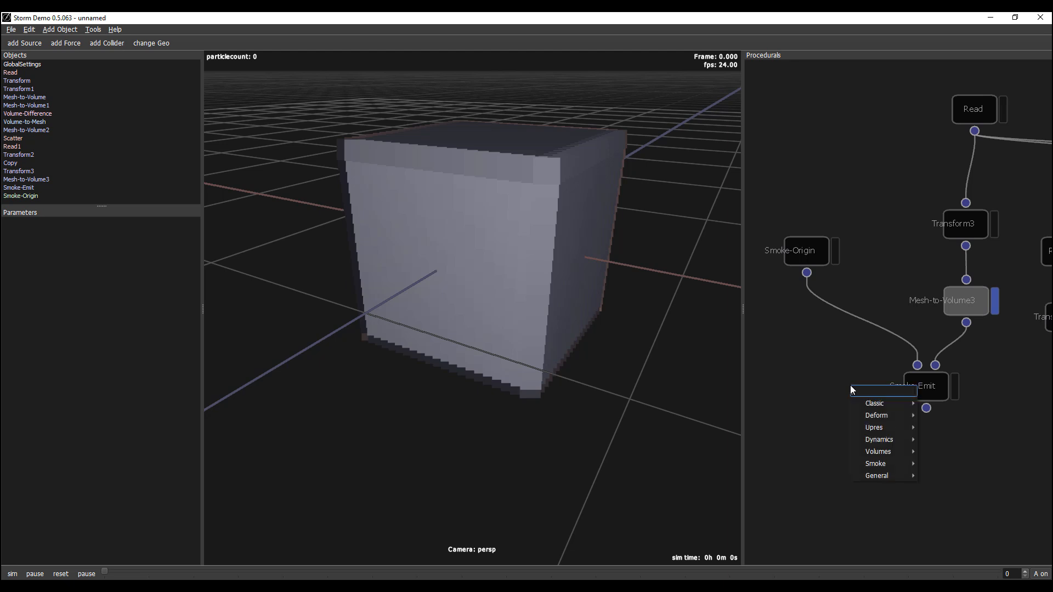
pyautogui.write('sol')
pyautogui.press('Return')
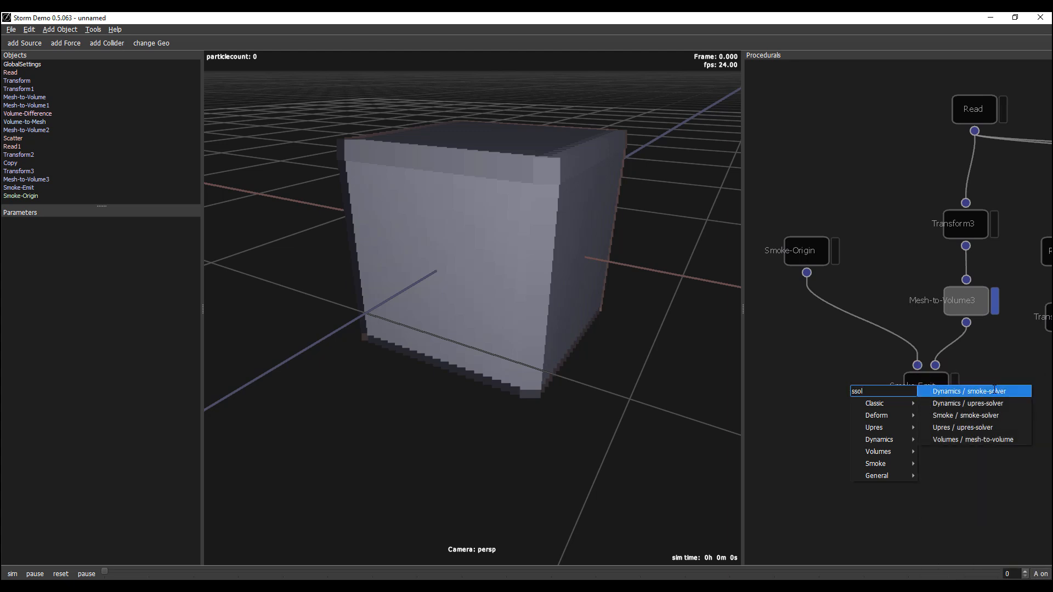
pyautogui.moveTo(859, 395); pyautogui.dragTo(899, 459)
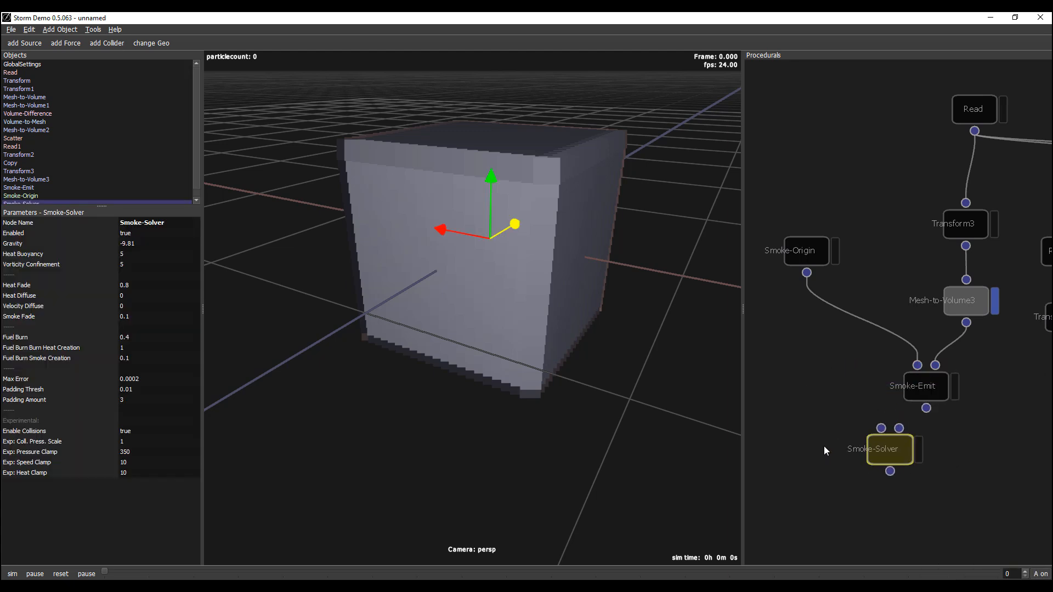
pyautogui.rightClick(817, 445)
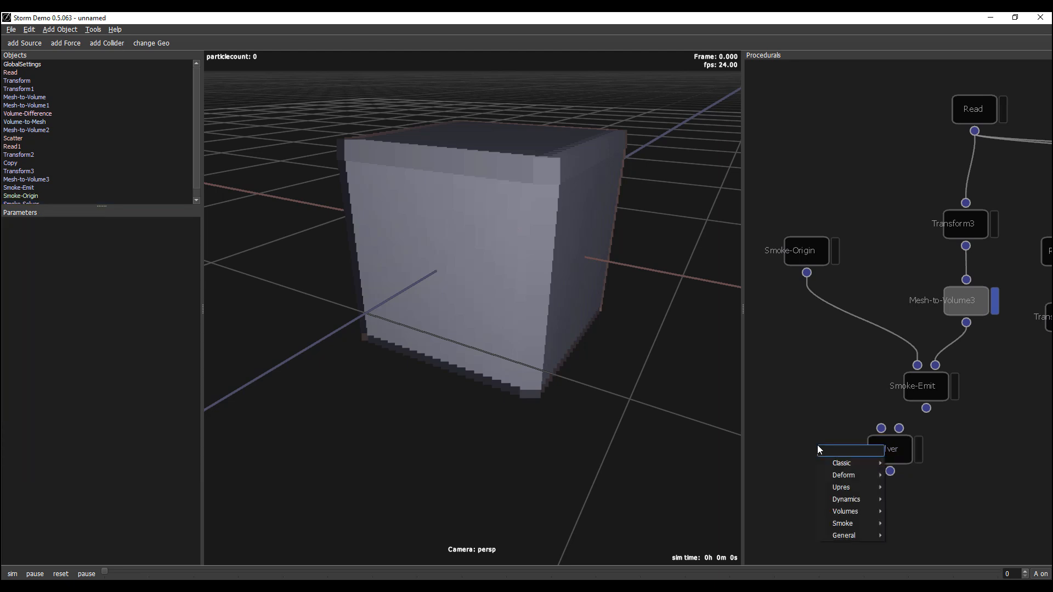
pyautogui.write('up')
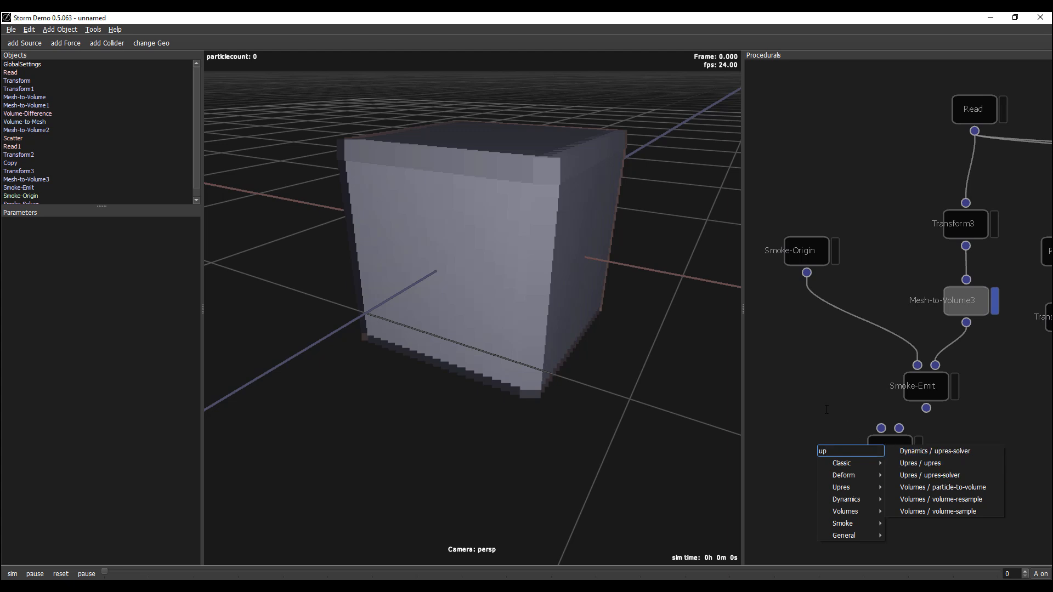
pyautogui.click(792, 396)
# Feed Smoke-Emit's output into Smoke-Solver's first input and leave Smoke-Solver as the only displayed node of the smoke branch
pyautogui.moveTo(918, 483); pyautogui.dragTo(914, 461)
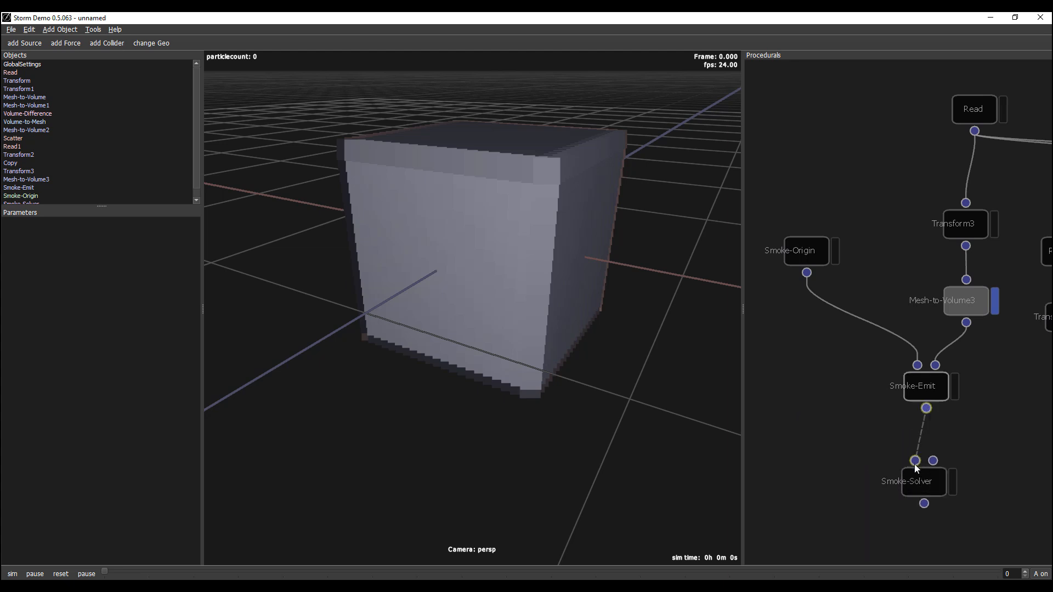
pyautogui.click(954, 390)
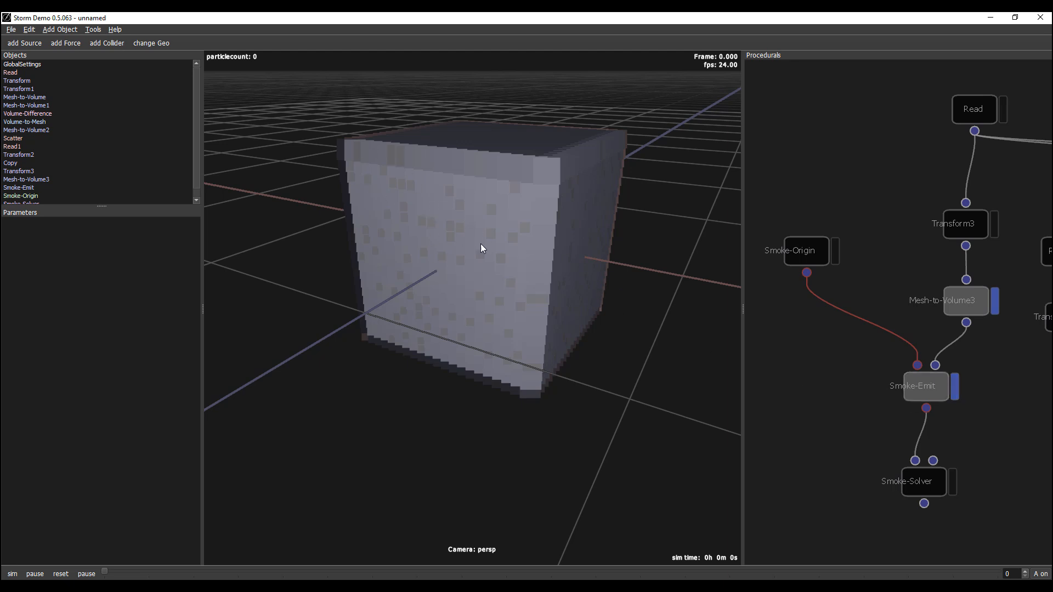
pyautogui.click(954, 486)
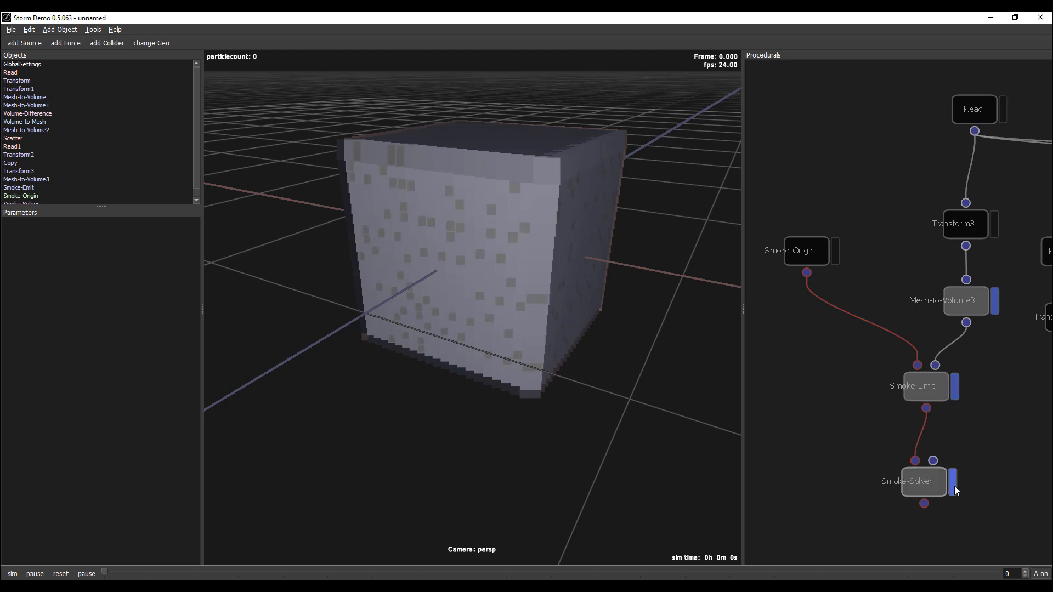
pyautogui.moveTo(923, 488); pyautogui.dragTo(937, 485)
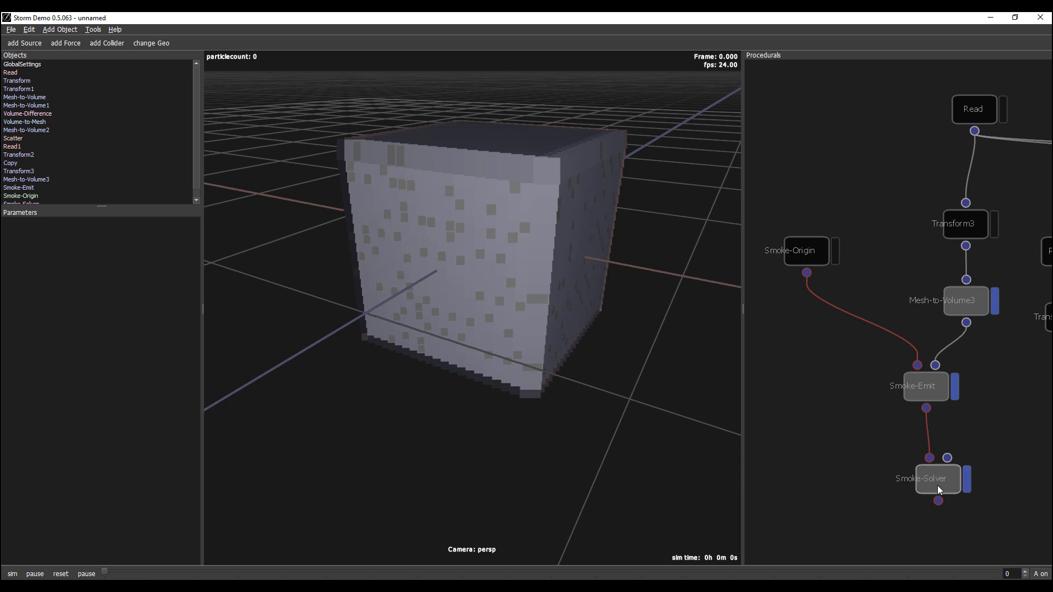
pyautogui.click(955, 385)
pyautogui.click(993, 302)
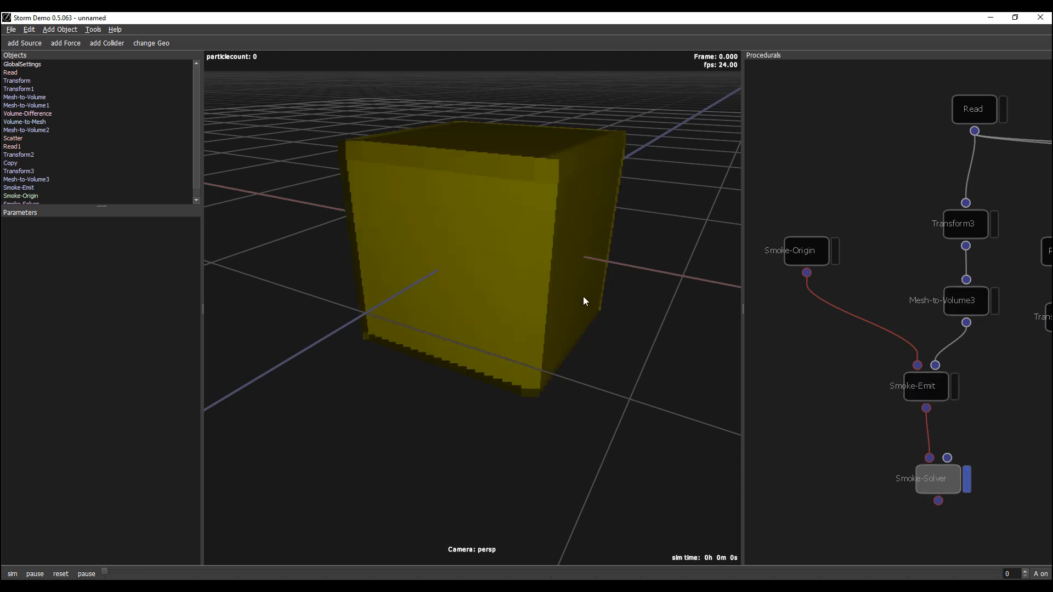
# Run the smoke simulation and examine the smoke around the emitting cube from several angles with Smoke-Solver selected
pyautogui.keyDown('alt'); pyautogui.moveTo(541, 303); pyautogui.dragTo(458, 279, button='right'); pyautogui.keyUp('alt')
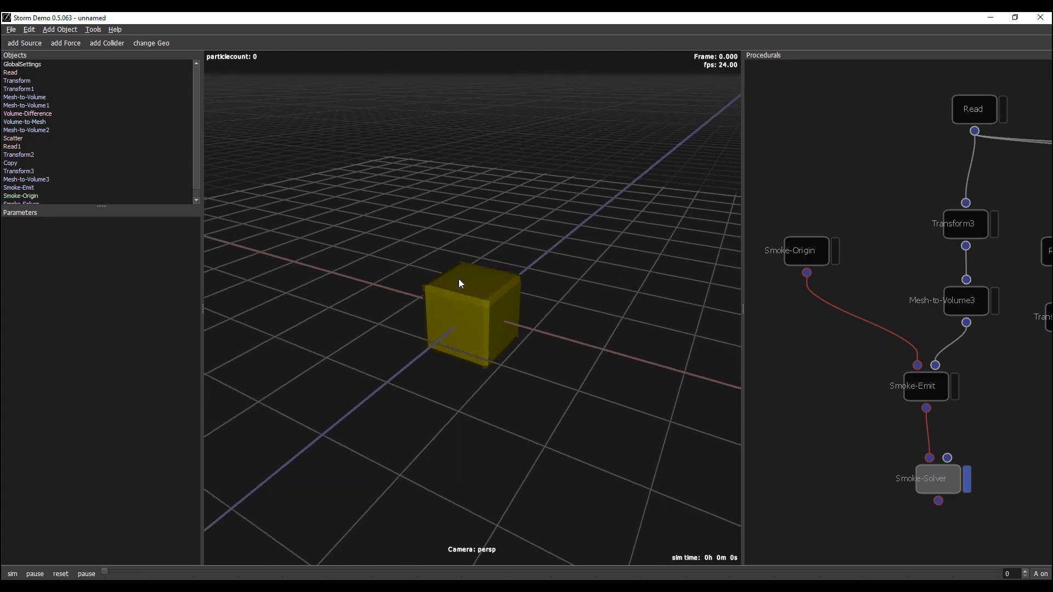
pyautogui.keyDown('alt'); pyautogui.moveTo(458, 279); pyautogui.dragTo(440, 308); pyautogui.keyUp('alt')
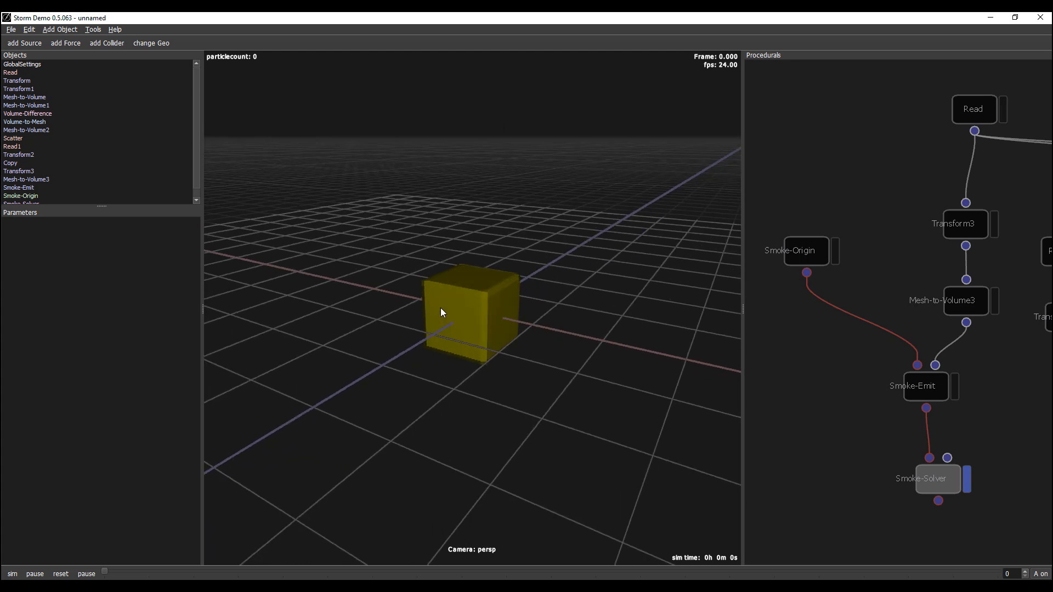
pyautogui.click(15, 574)
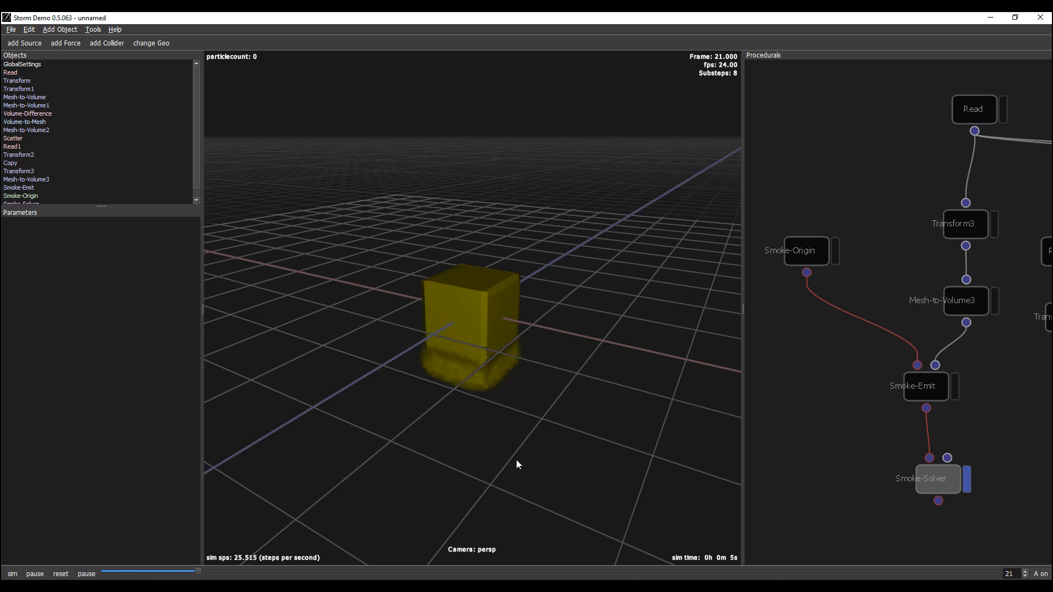
pyautogui.moveTo(496, 411); pyautogui.dragTo(485, 350, button='middle')
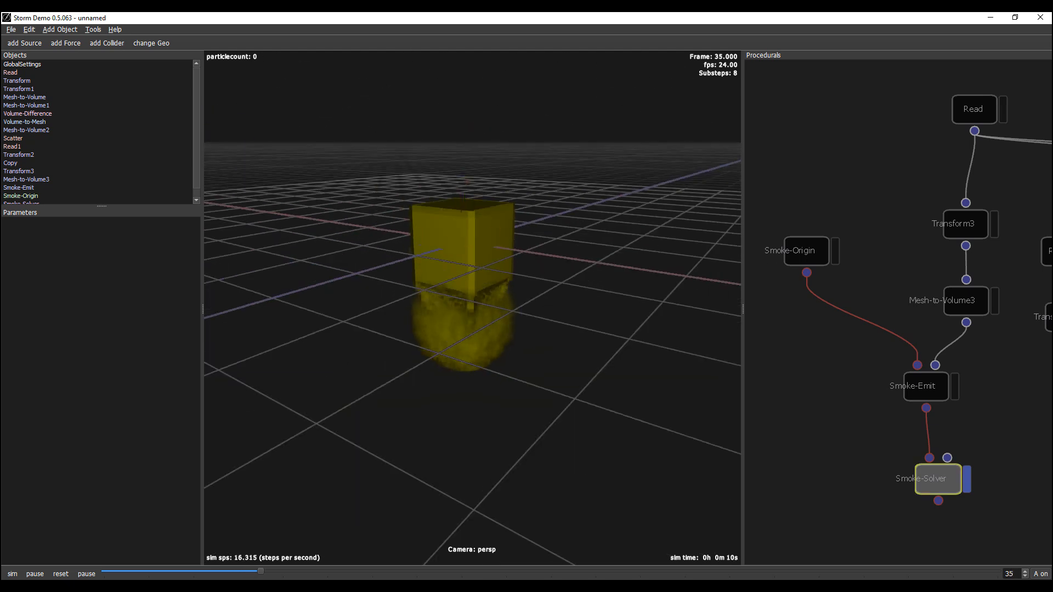
pyautogui.click(937, 479)
pyautogui.press('e')
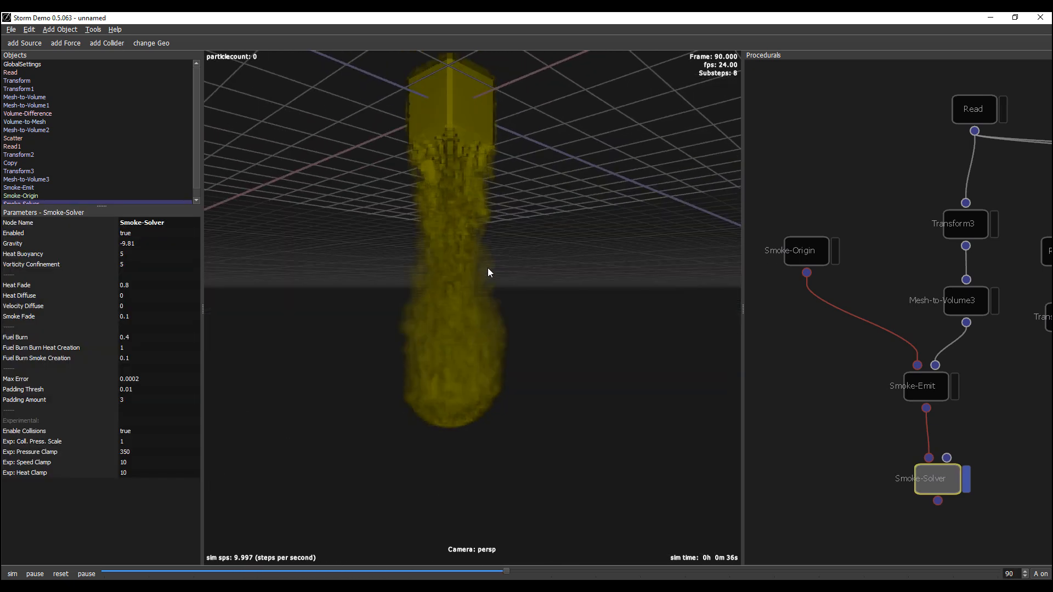
pyautogui.moveTo(487, 268); pyautogui.dragTo(378, 395, button='middle')
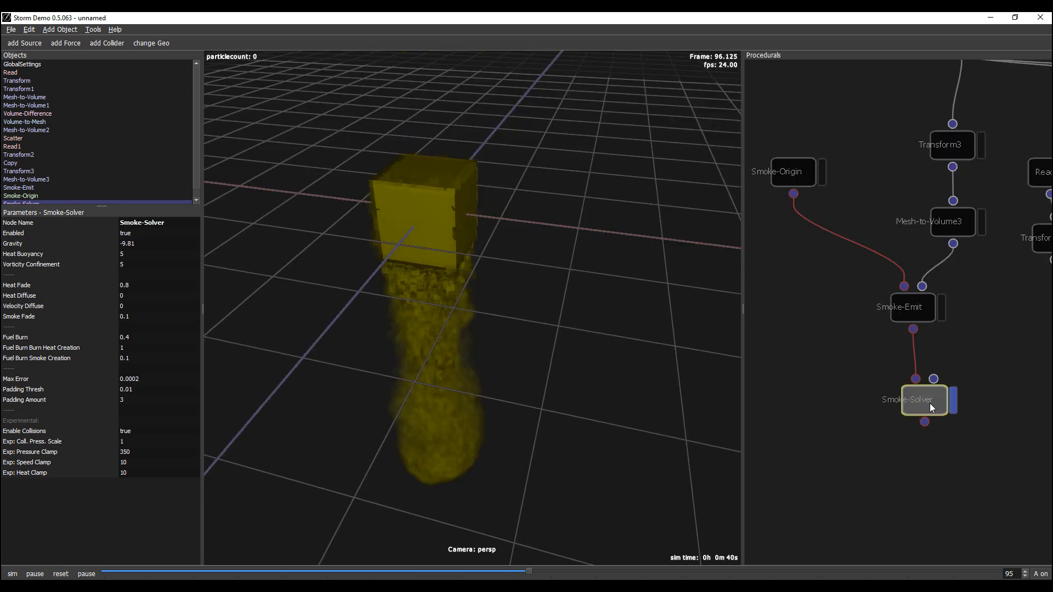
# Set Smoke-Solver's Heat Diffuse to 0.5
pyautogui.click(561, 401)
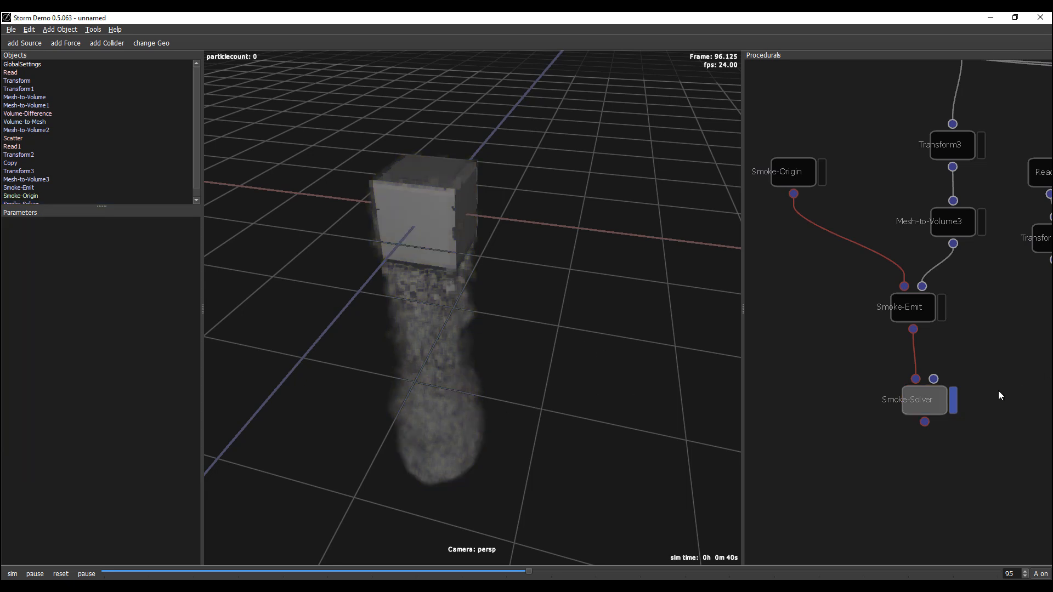
pyautogui.click(912, 401)
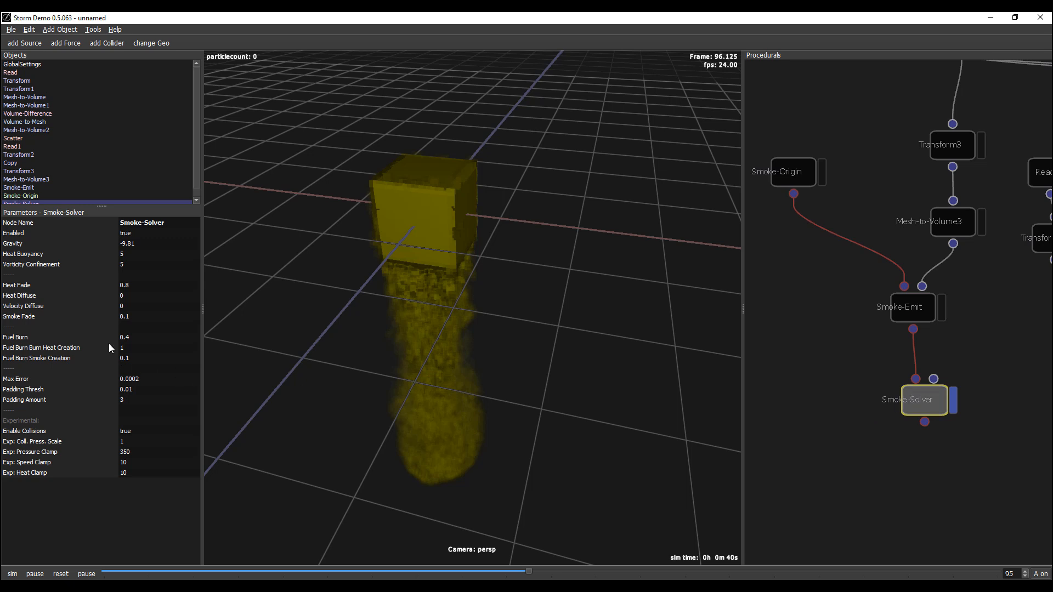
pyautogui.doubleClick(131, 299)
pyautogui.press('Return')
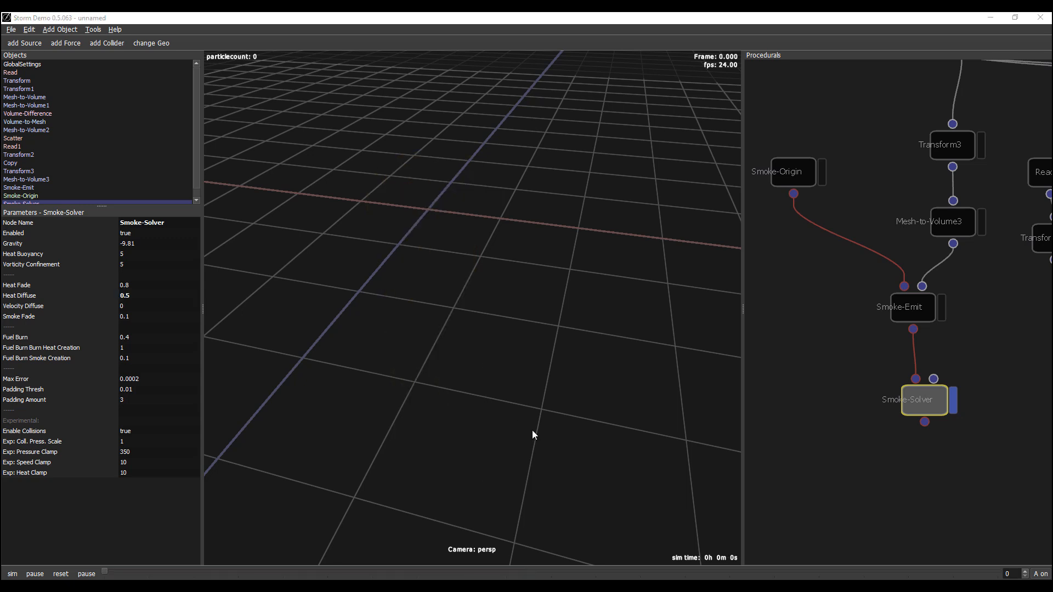
# Run the smoke simulation briefly, reset it, and set Smoke-Emit's Heat Emission to 0.5
pyautogui.click(14, 575)
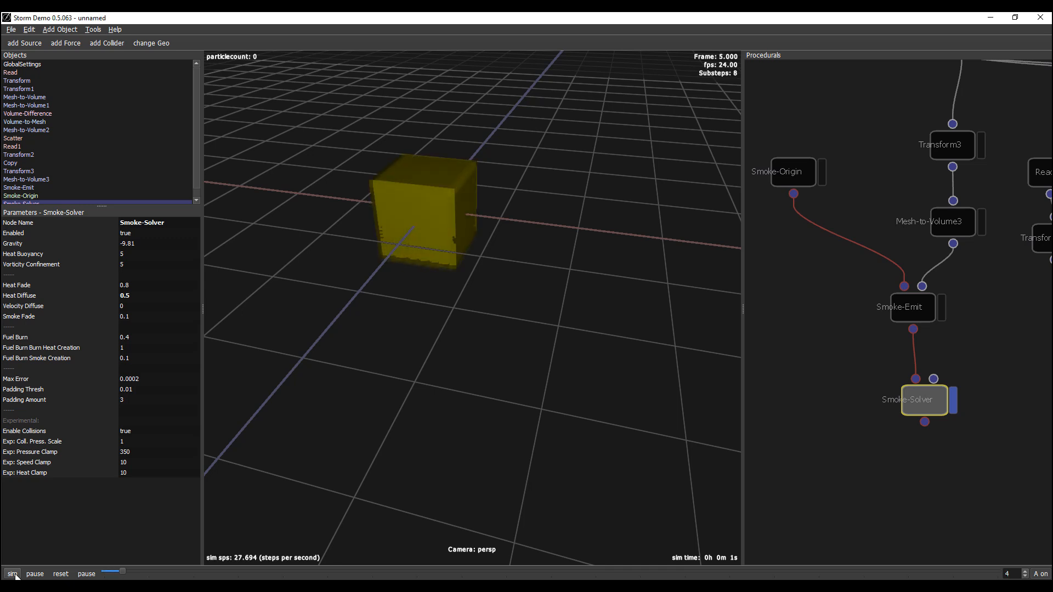
pyautogui.click(61, 574)
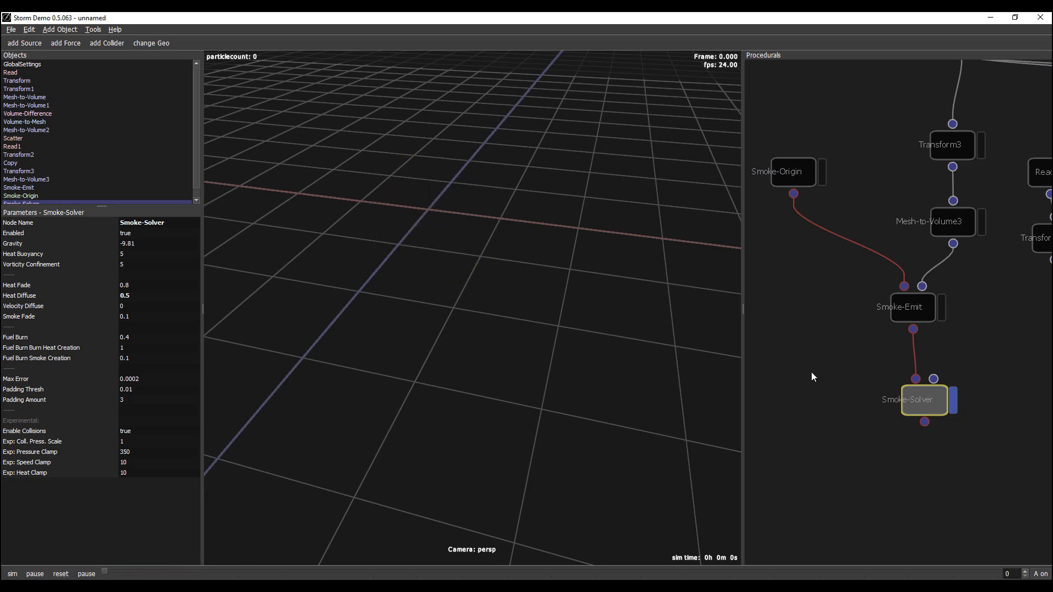
pyautogui.click(915, 309)
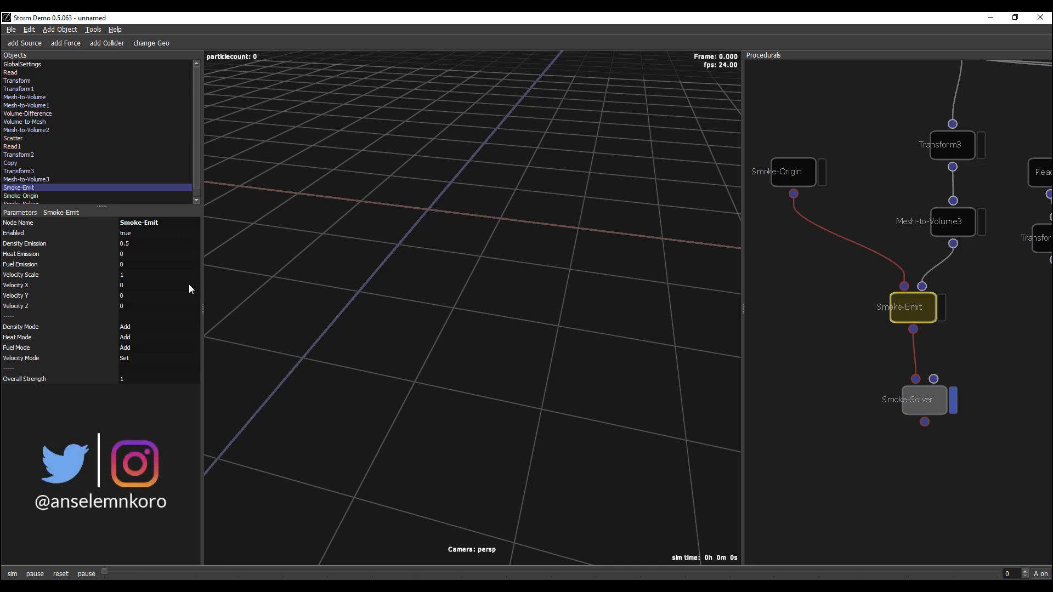
pyautogui.doubleClick(124, 253)
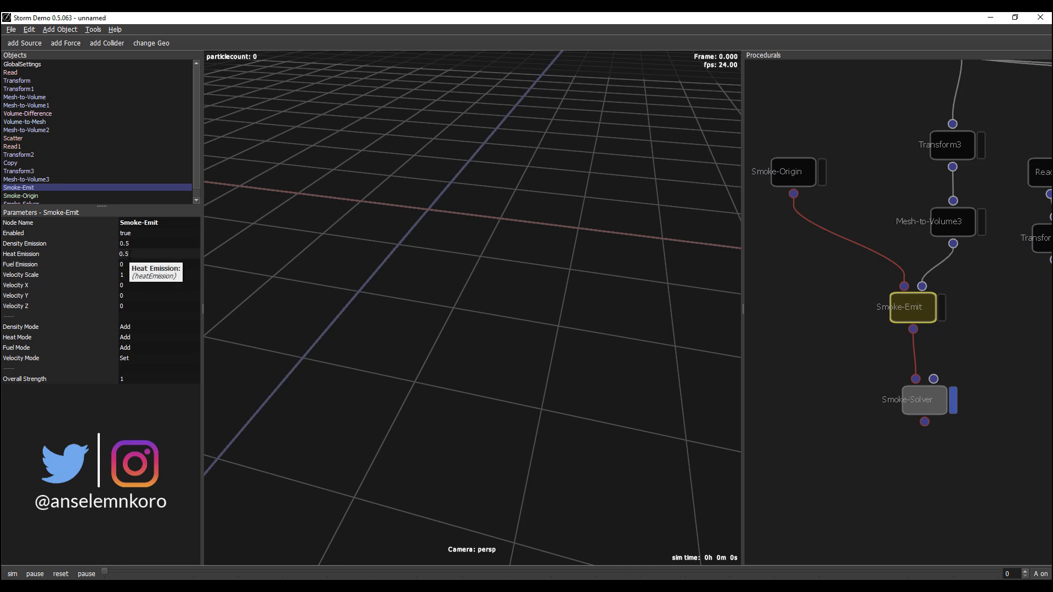
pyautogui.doubleClick(130, 254)
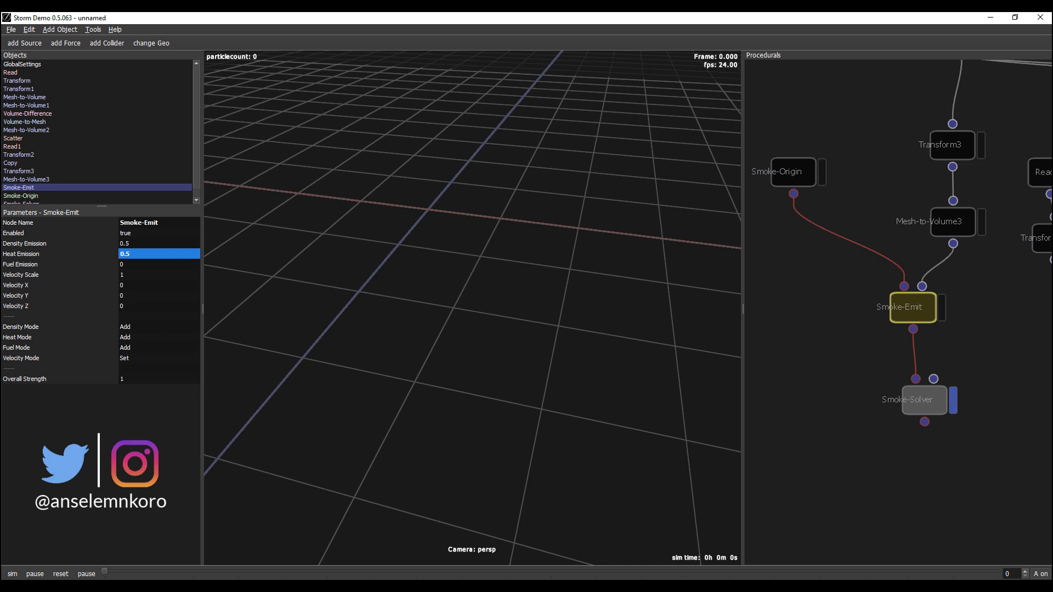
# Run the heated smoke simulation, and examine the flames above the cube from several angles and the whole node graph
pyautogui.click(12, 574)
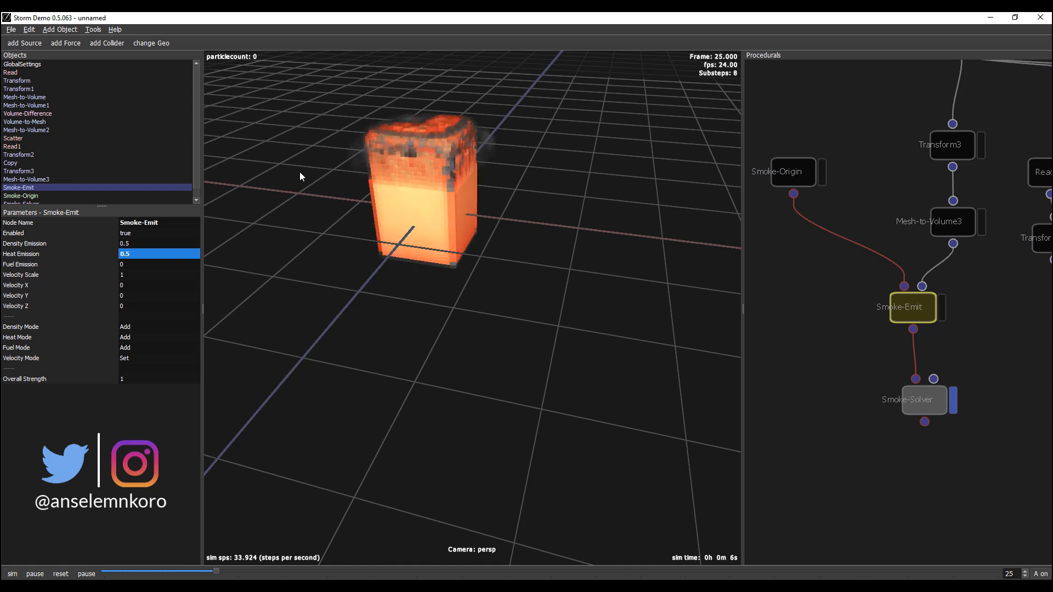
pyautogui.keyDown('alt'); pyautogui.moveTo(513, 297); pyautogui.dragTo(438, 263, button='right'); pyautogui.keyUp('alt')
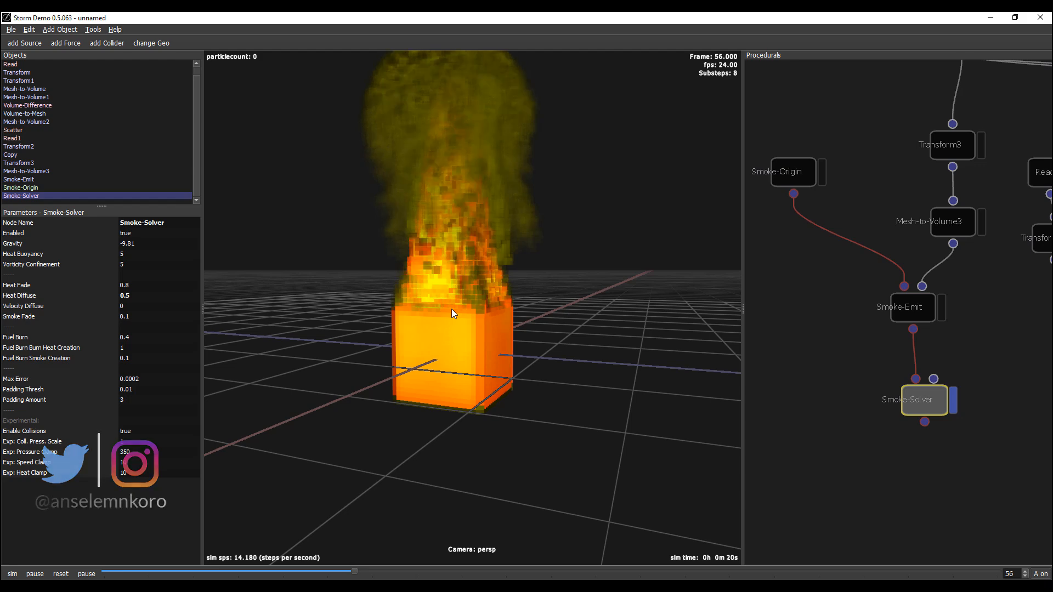
pyautogui.keyDown('alt'); pyautogui.moveTo(469, 359); pyautogui.dragTo(675, 330); pyautogui.keyUp('alt')
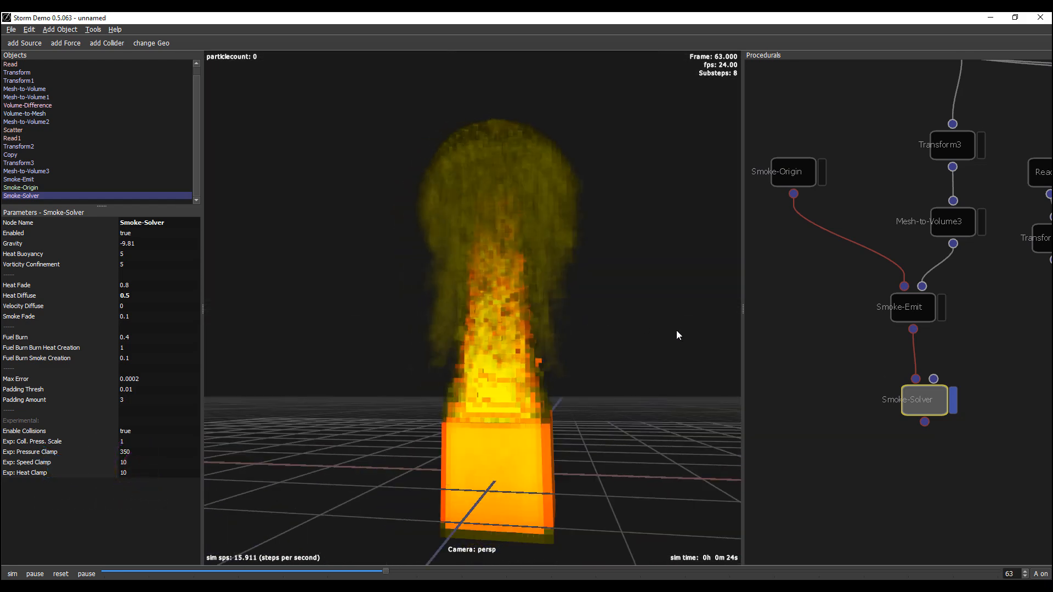
pyautogui.keyDown('alt'); pyautogui.moveTo(397, 331); pyautogui.dragTo(370, 331); pyautogui.keyUp('alt')
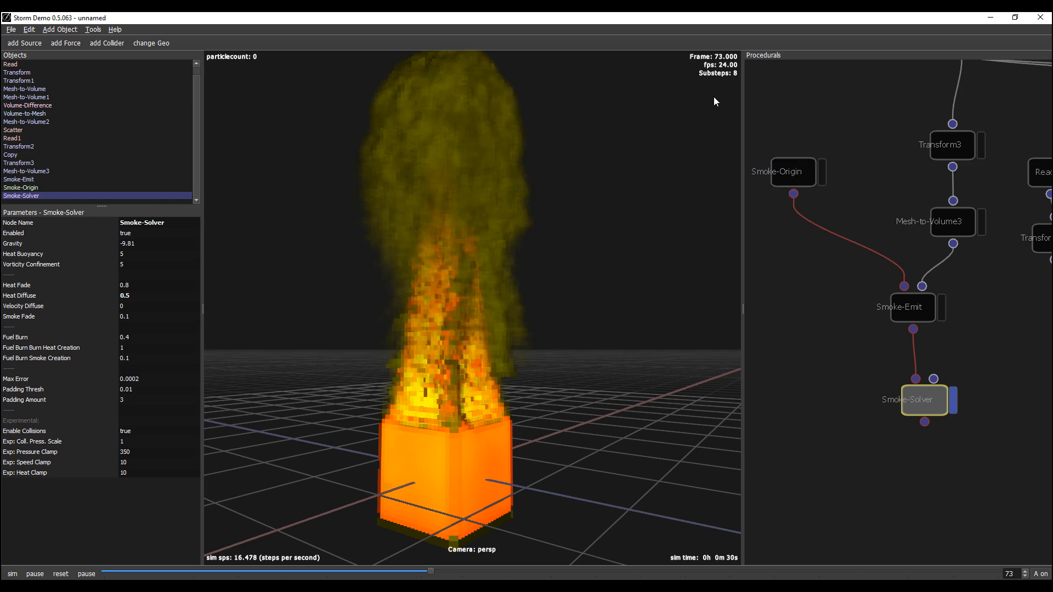
pyautogui.moveTo(841, 173); pyautogui.dragTo(853, 265, button='middle')
pyautogui.scroll(-10, 853, 266)
pyautogui.scroll(6, 888, 292)
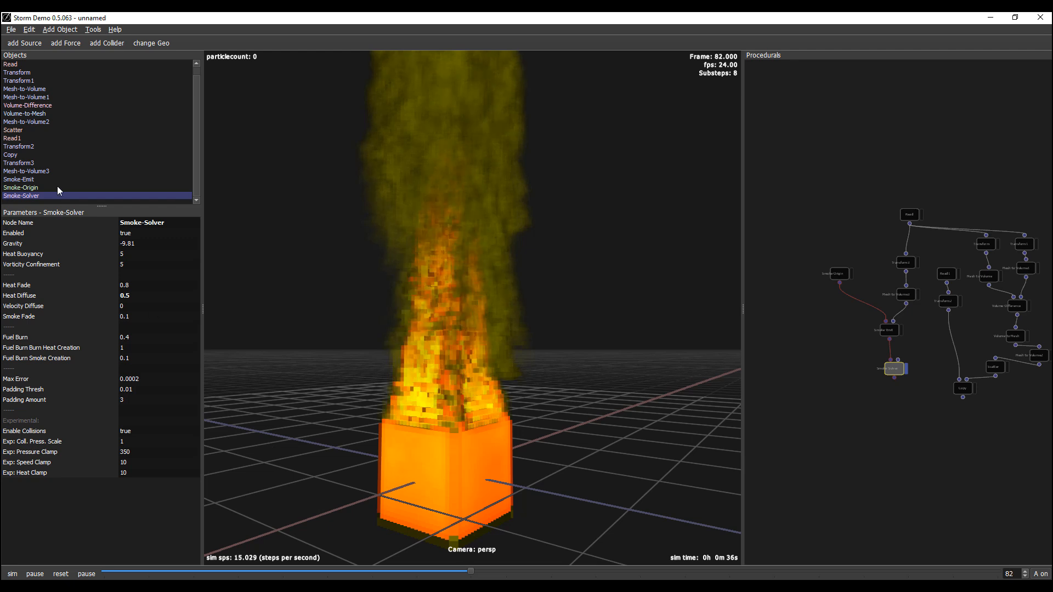
# Reset the smoke simulation and start a new empty scene
pyautogui.click(12, 29)
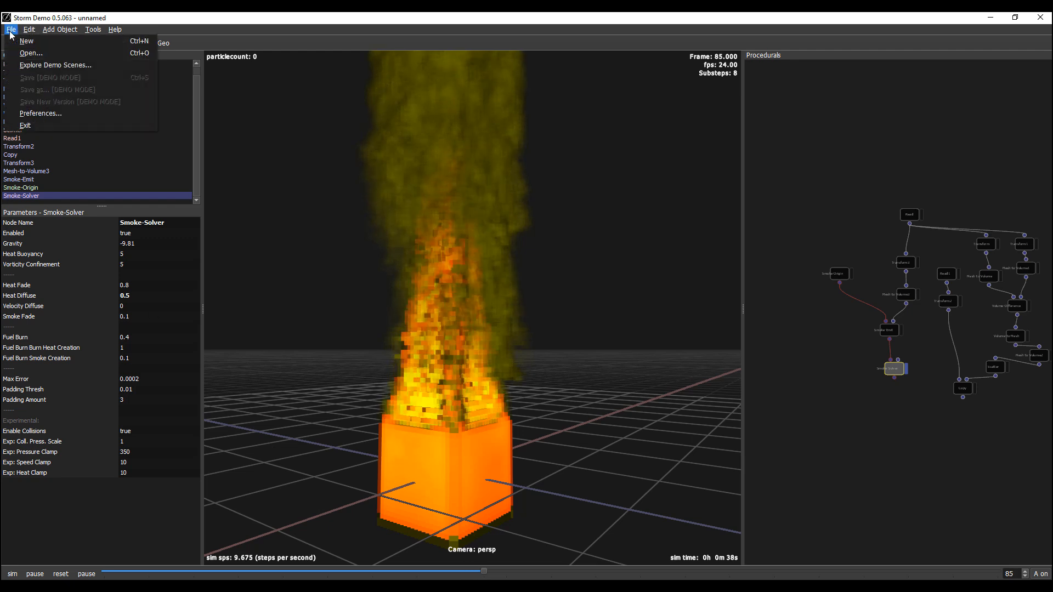
pyautogui.click(97, 163)
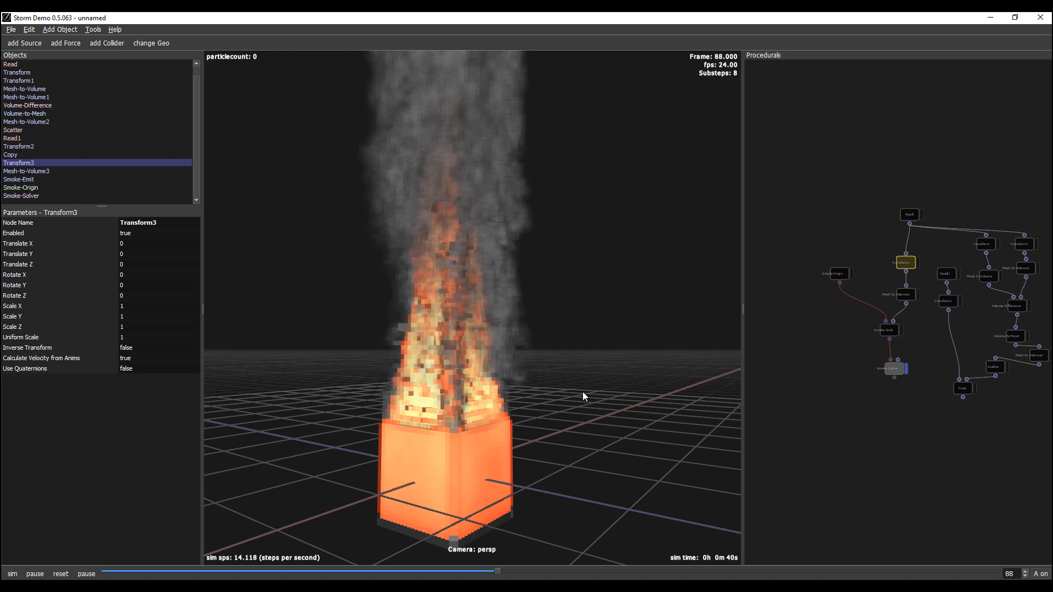
pyautogui.scroll(5, 902, 416)
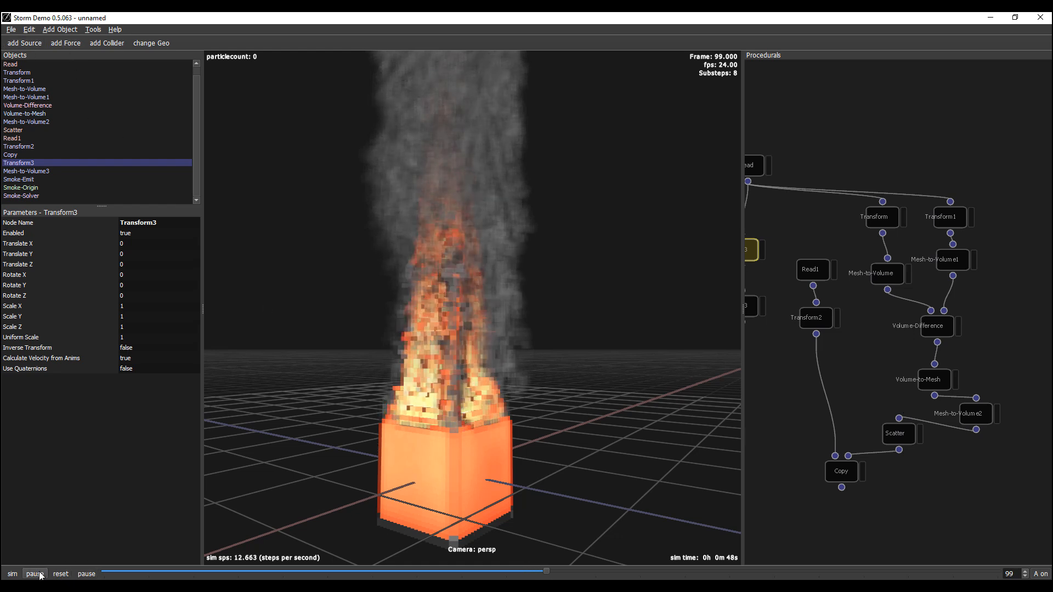
pyautogui.click(11, 29)
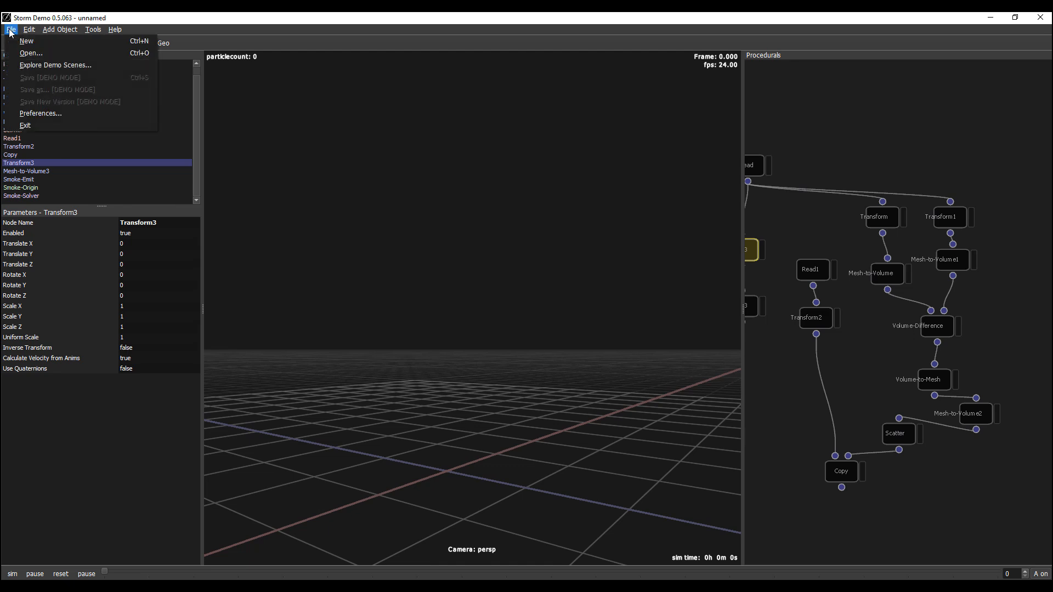
pyautogui.click(20, 39)
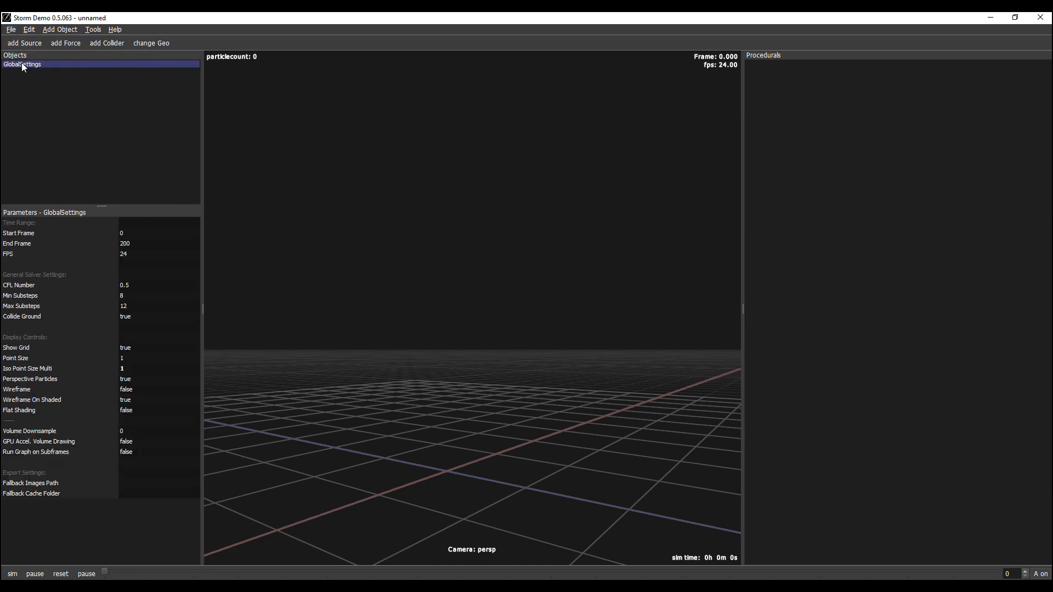
# Open the wind.sto scene from the demo scenes folder
pyautogui.click(10, 32)
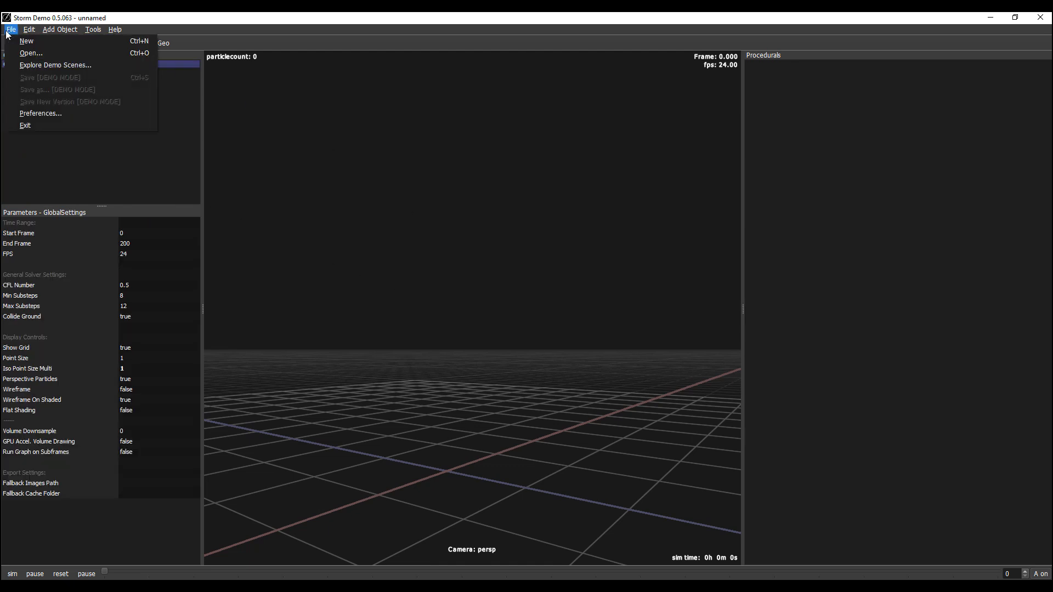
pyautogui.click(28, 67)
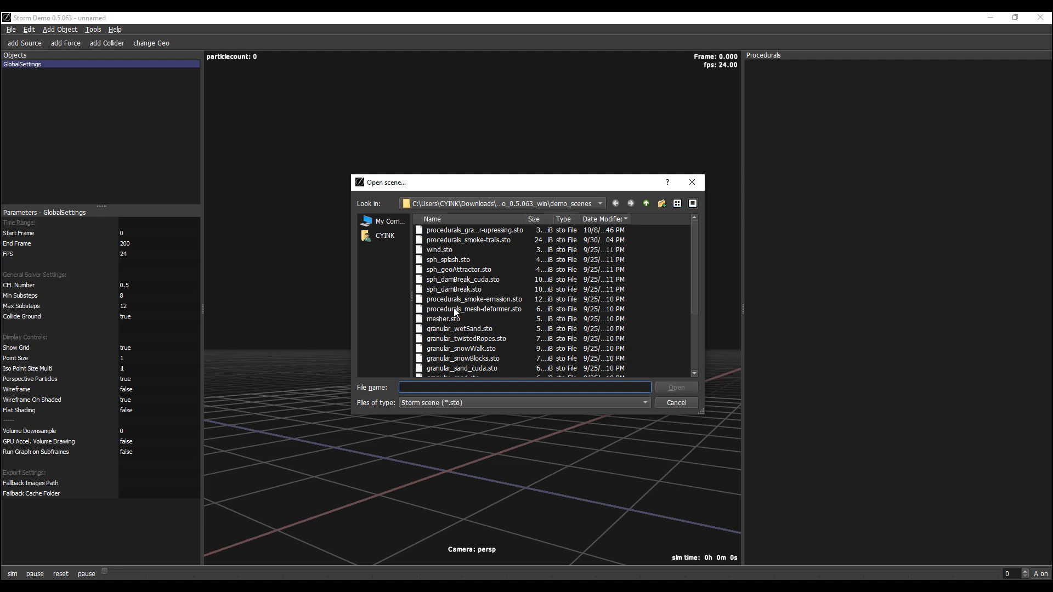
pyautogui.click(441, 253)
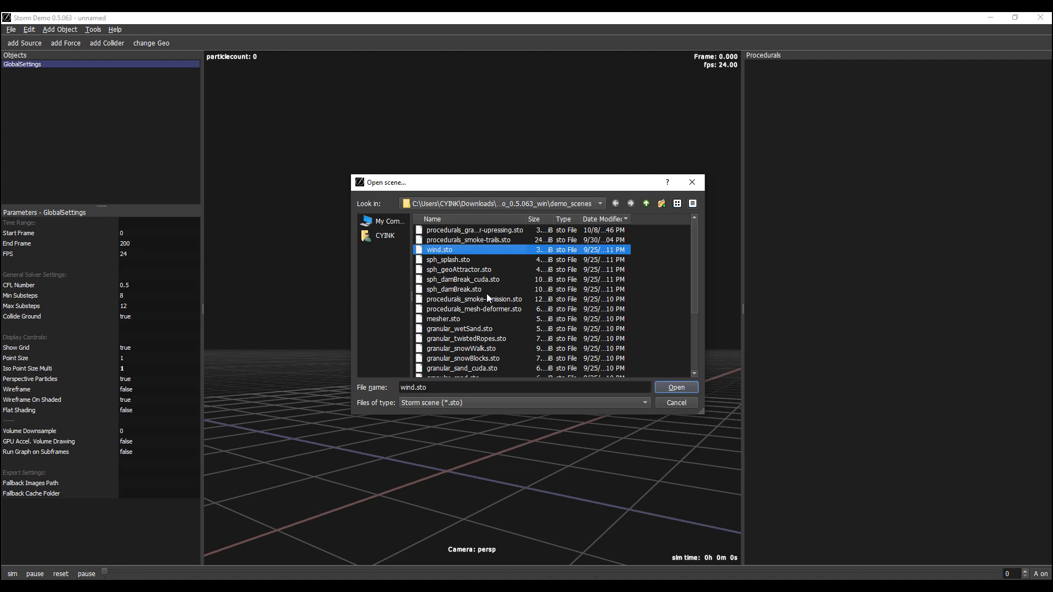
pyautogui.click(674, 389)
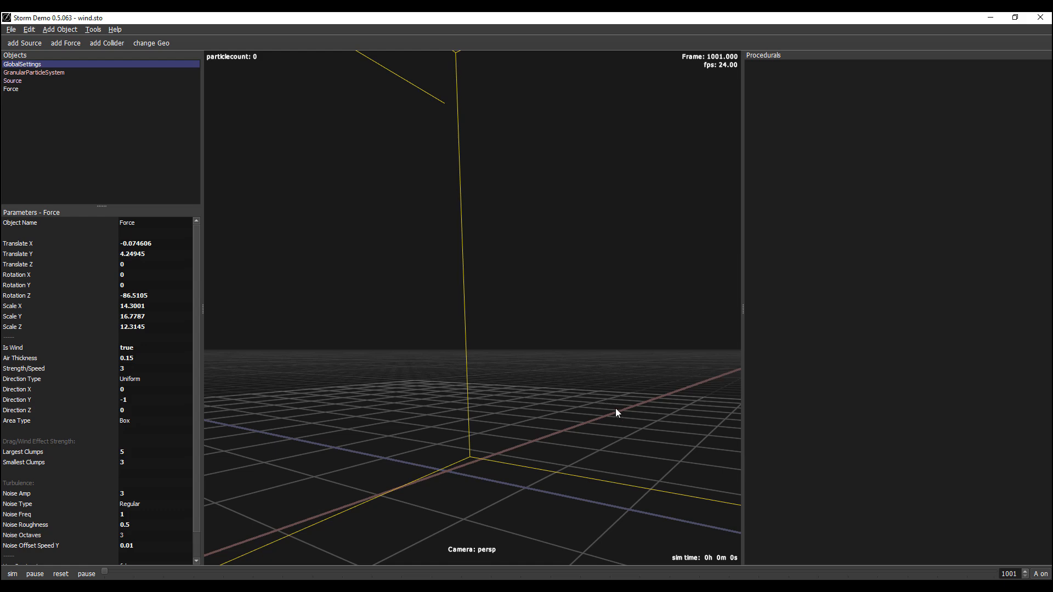
# Run the wind simulation, examine the particles blown through the force box from several angles, and stop it
pyautogui.scroll(-5, 336, 293)
pyautogui.keyDown('alt'); pyautogui.moveTo(344, 309); pyautogui.dragTo(425, 376); pyautogui.keyUp('alt')
pyautogui.scroll(-3, 424, 376)
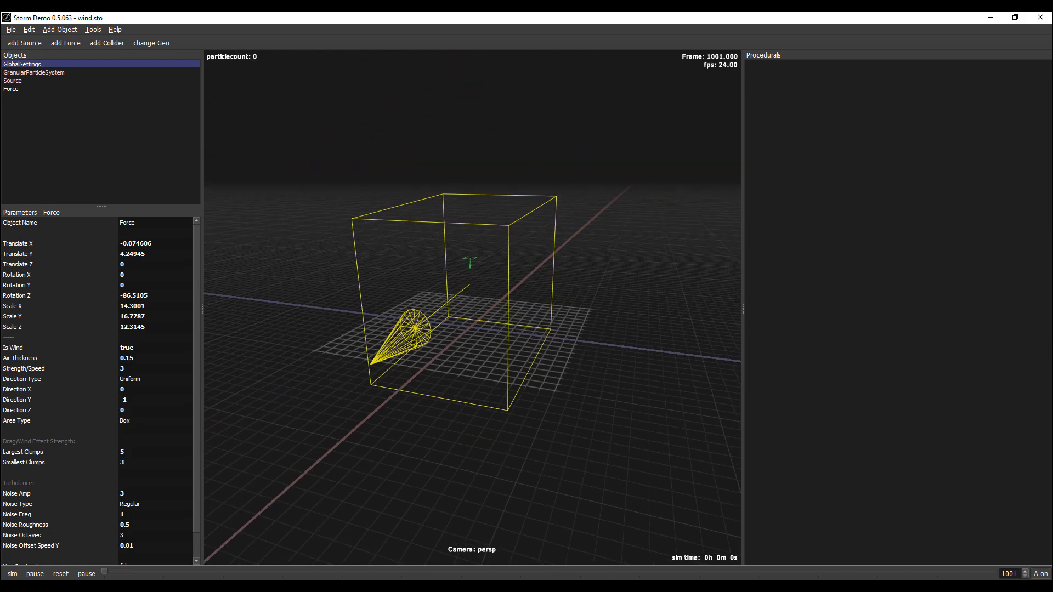
pyautogui.click(12, 573)
pyautogui.keyDown('alt'); pyautogui.moveTo(538, 432); pyautogui.dragTo(412, 399); pyautogui.keyUp('alt')
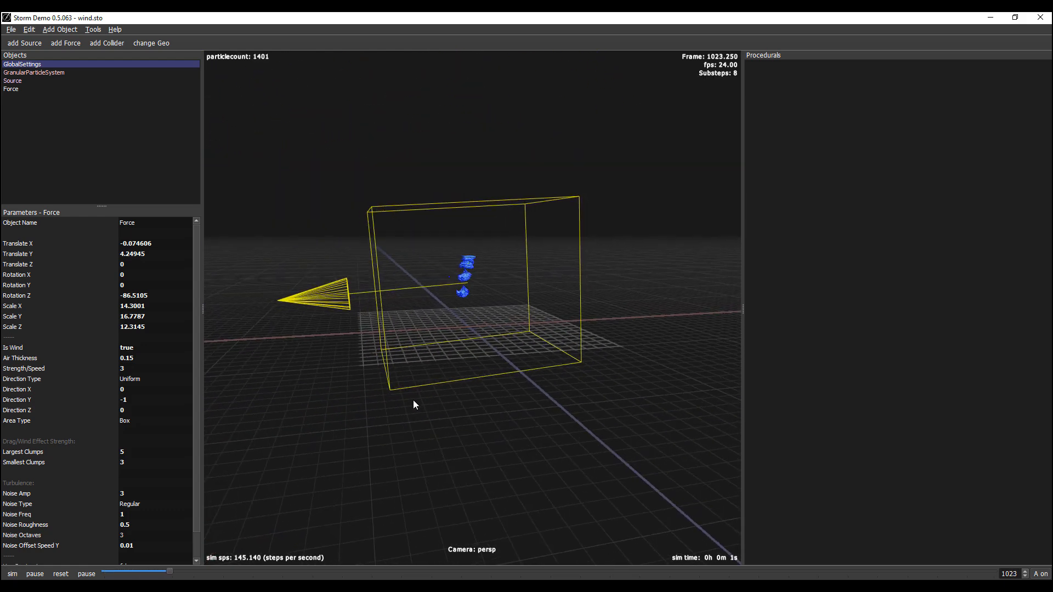
pyautogui.scroll(3, 506, 453)
pyautogui.keyDown('alt'); pyautogui.moveTo(505, 453); pyautogui.dragTo(429, 436); pyautogui.keyUp('alt')
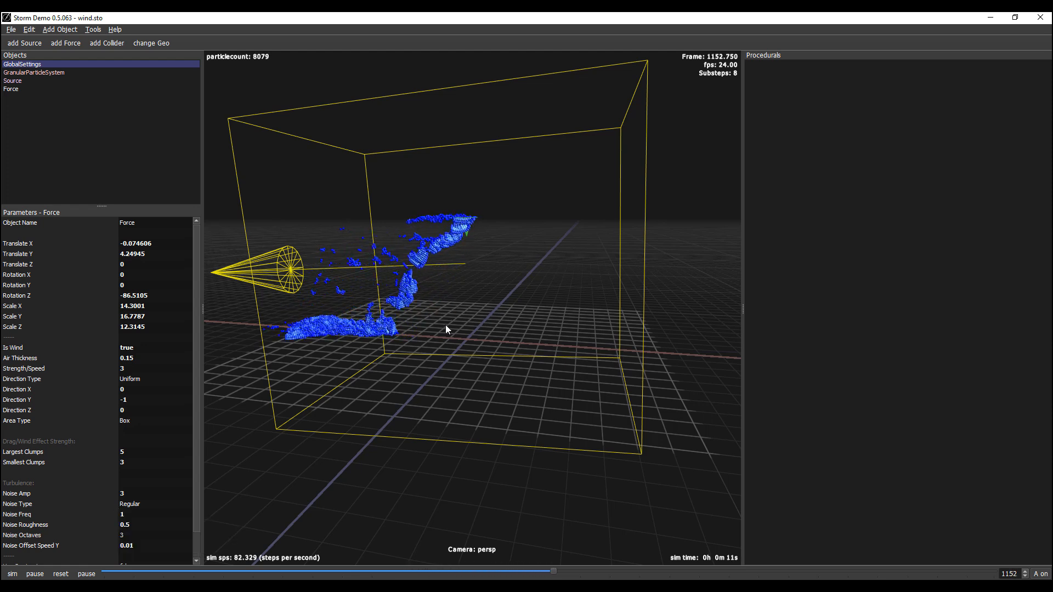
pyautogui.click(49, 576)
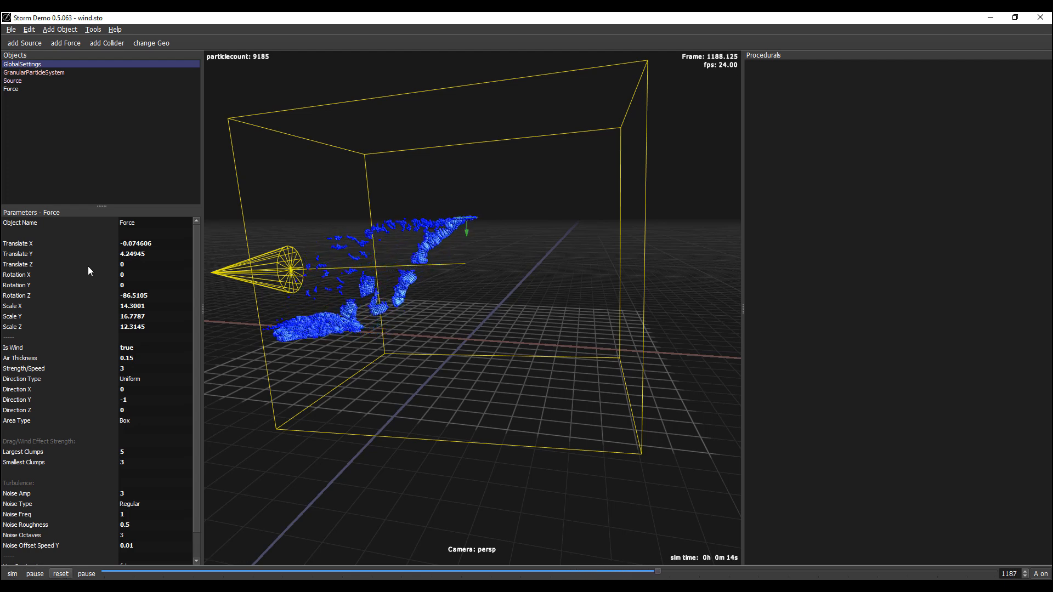
# Open the sph_splash.sto scene from the demo scenes folder
pyautogui.click(11, 29)
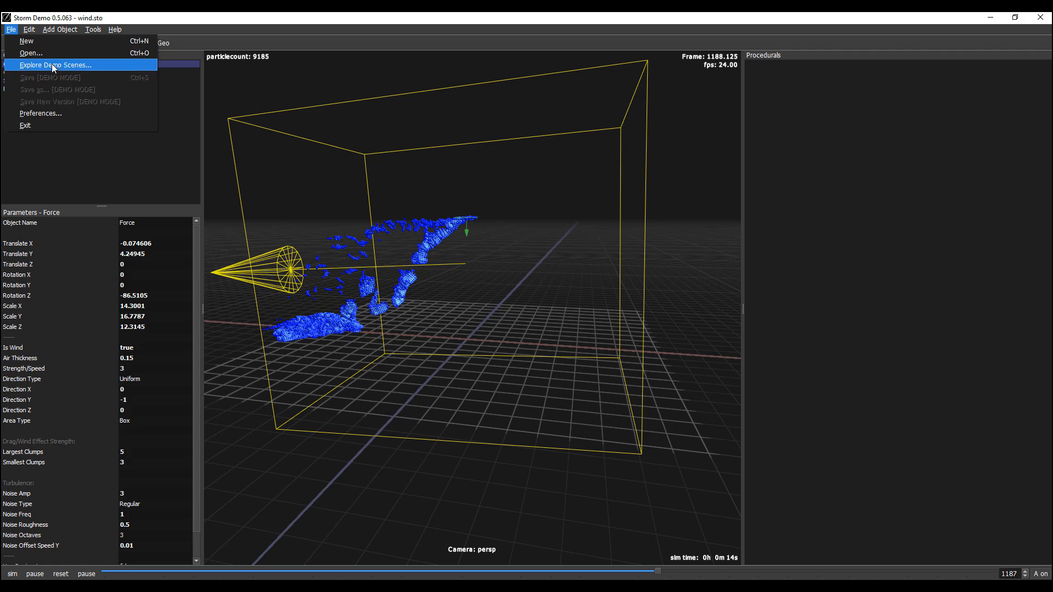
pyautogui.click(33, 66)
pyautogui.scroll(-3, 522, 363)
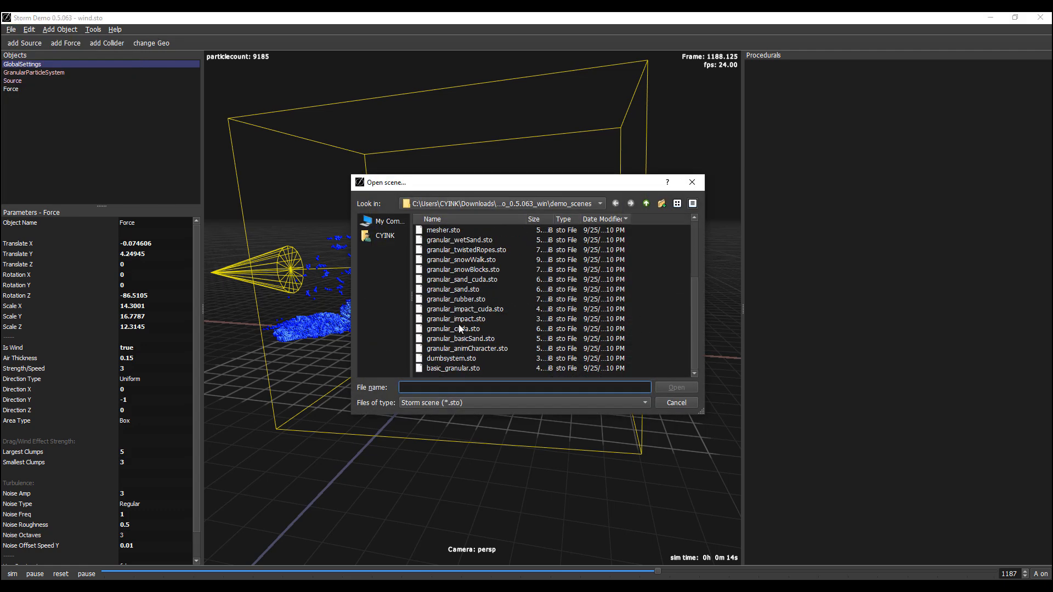
pyautogui.click(468, 243)
pyautogui.scroll(3, 466, 247)
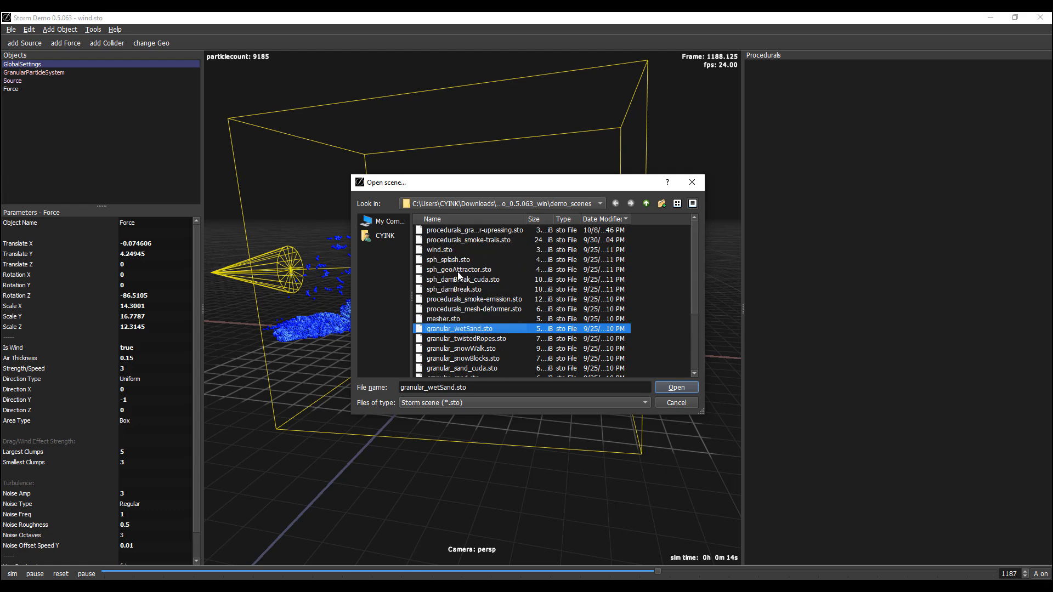
pyautogui.click(455, 261)
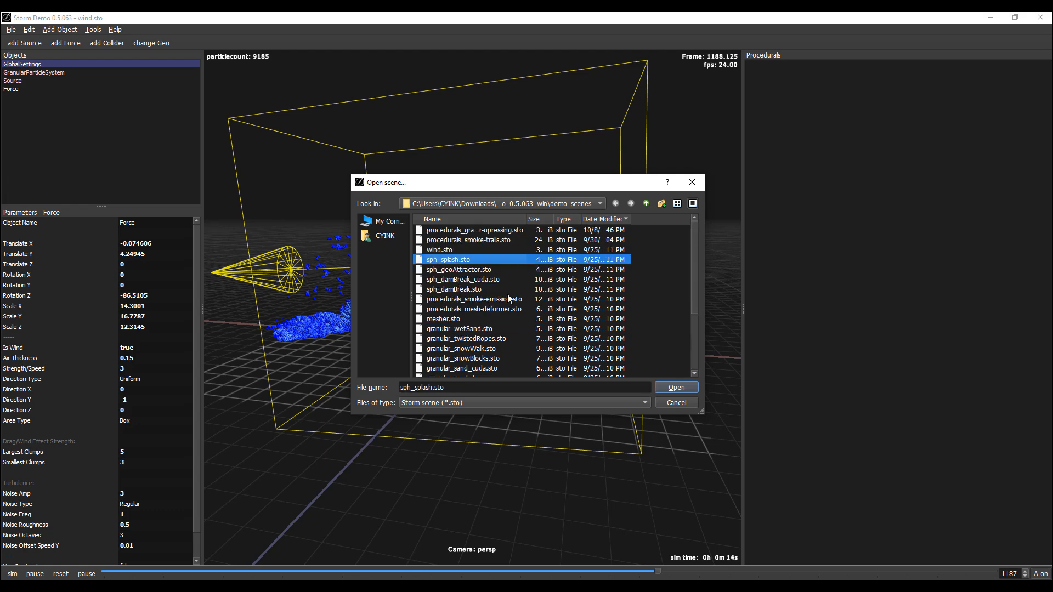
pyautogui.click(689, 387)
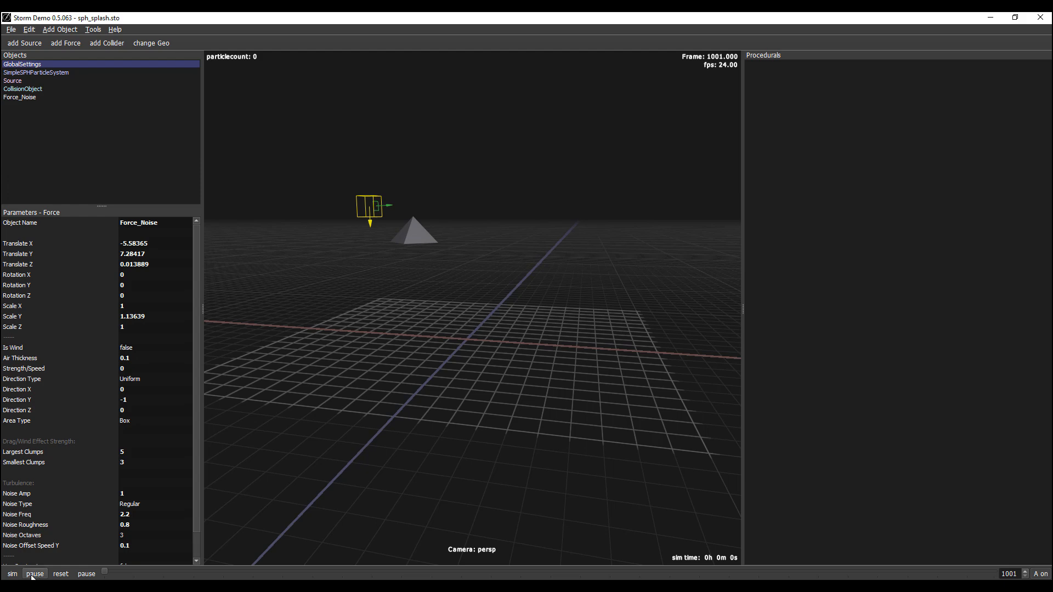
# Run the splash simulation, examine the fluid hitting the pyramid collider from several angles, and reset it
pyautogui.click(12, 574)
pyautogui.moveTo(463, 446); pyautogui.dragTo(482, 404, button='middle')
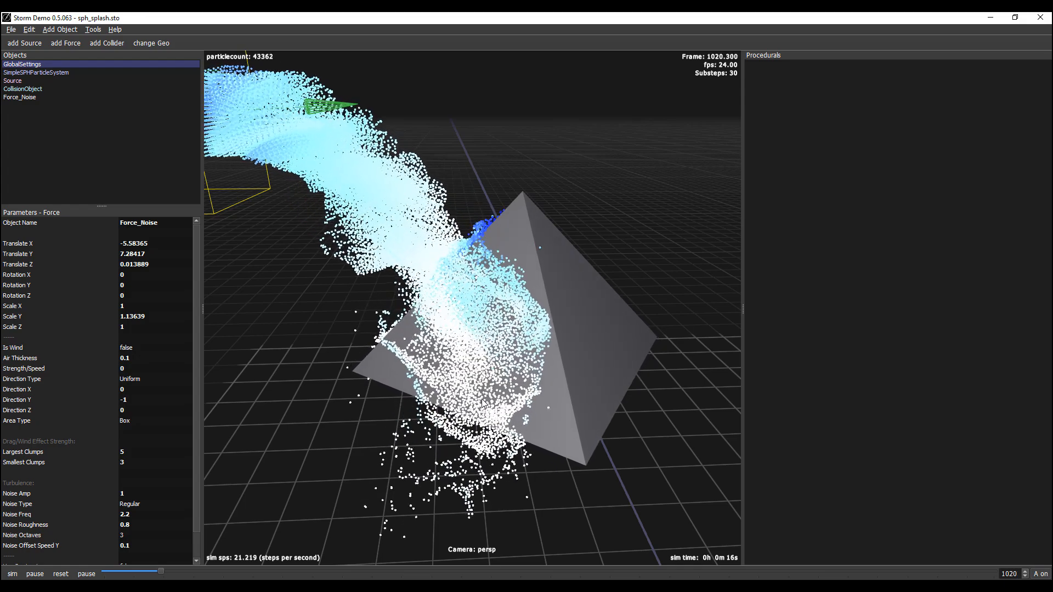
pyautogui.keyDown('alt'); pyautogui.moveTo(369, 375); pyautogui.dragTo(416, 342); pyautogui.keyUp('alt')
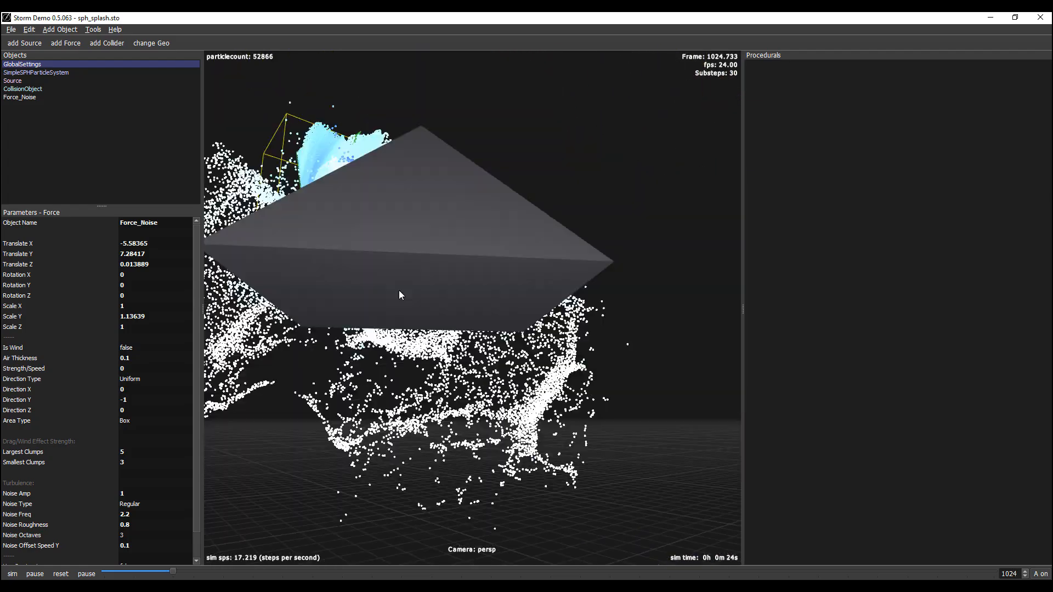
pyautogui.keyDown('alt'); pyautogui.moveTo(399, 295); pyautogui.dragTo(466, 373); pyautogui.keyUp('alt')
pyautogui.keyDown('alt'); pyautogui.moveTo(466, 374); pyautogui.dragTo(472, 410, button='right'); pyautogui.keyUp('alt')
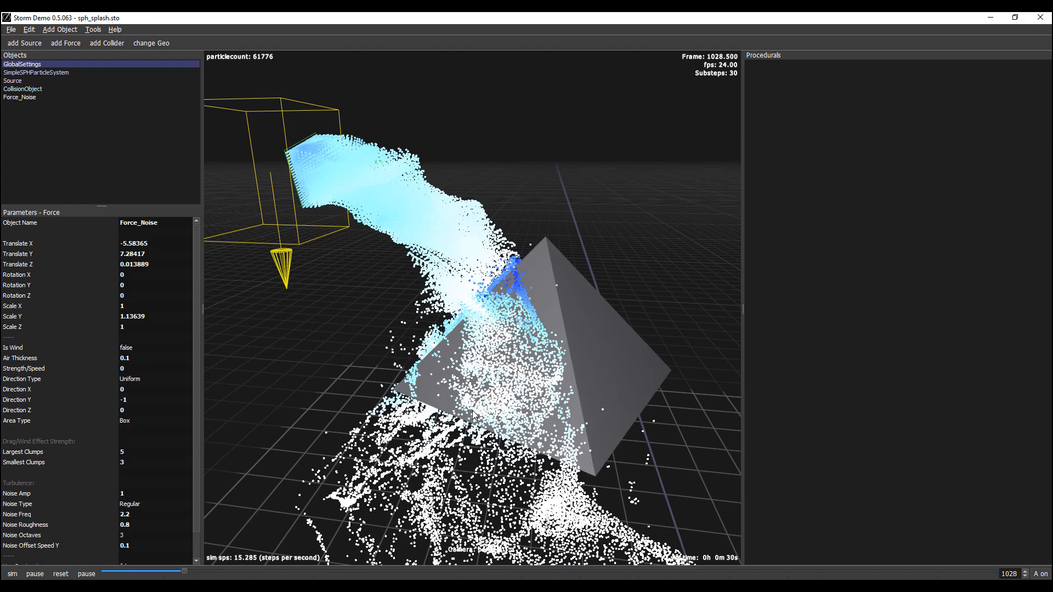
pyautogui.keyDown('alt'); pyautogui.moveTo(583, 408); pyautogui.dragTo(543, 379); pyautogui.keyUp('alt')
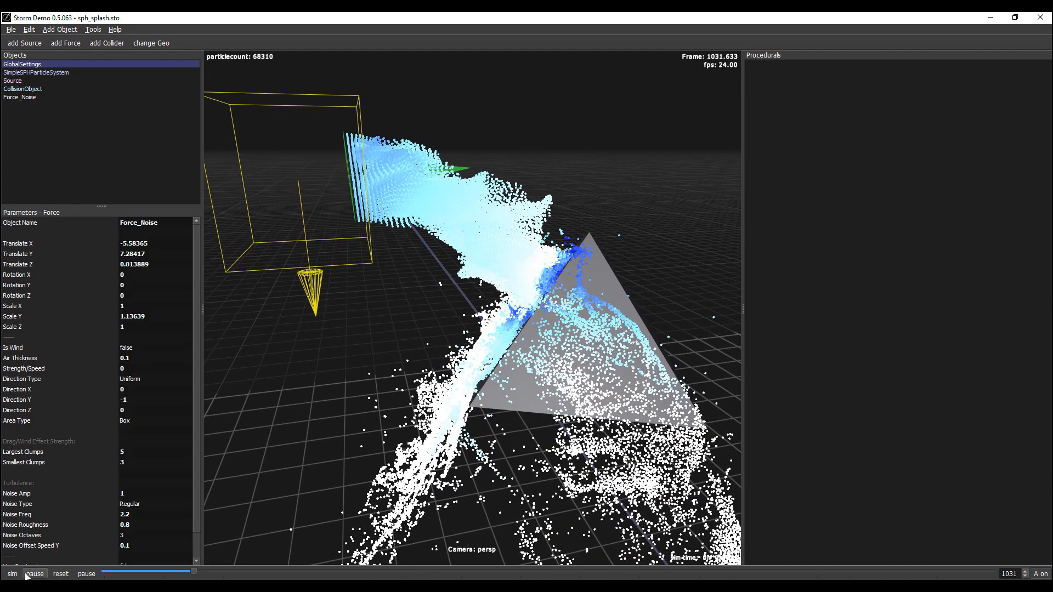
pyautogui.click(60, 574)
# Start a new empty scene and leave GlobalSettings deselected
pyautogui.click(11, 30)
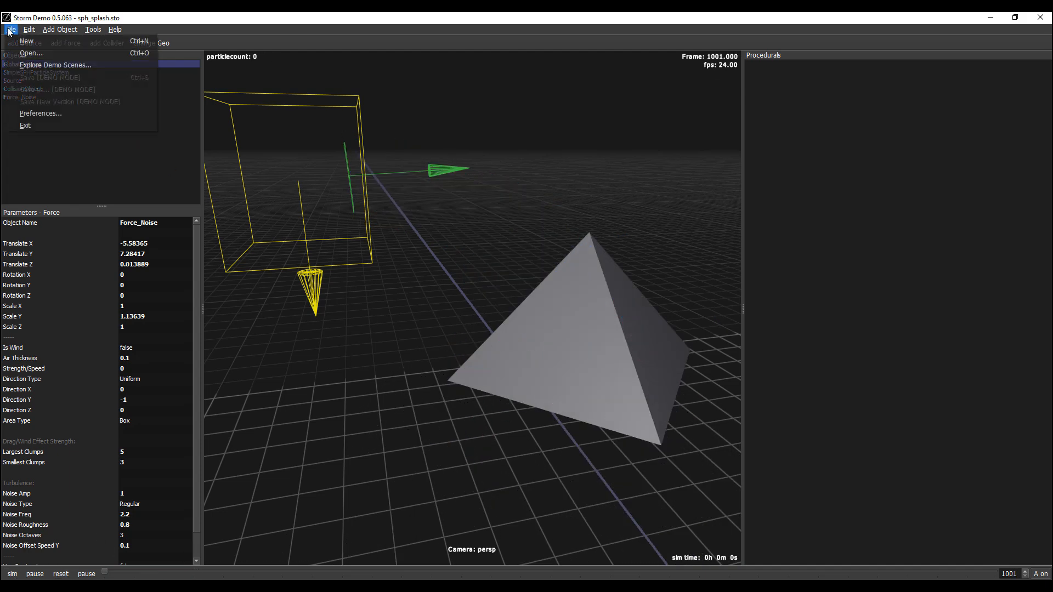
pyautogui.click(22, 40)
pyautogui.moveTo(462, 373); pyautogui.dragTo(700, 380, button='middle')
pyautogui.click(865, 303)
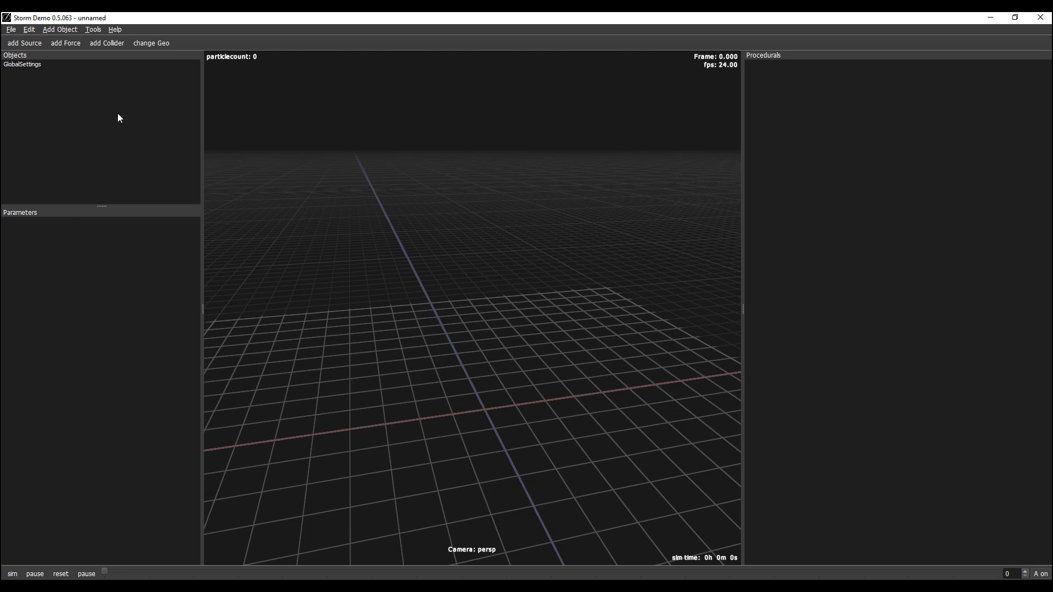
# Add a granular particle system to the empty scene
pyautogui.click(87, 31)
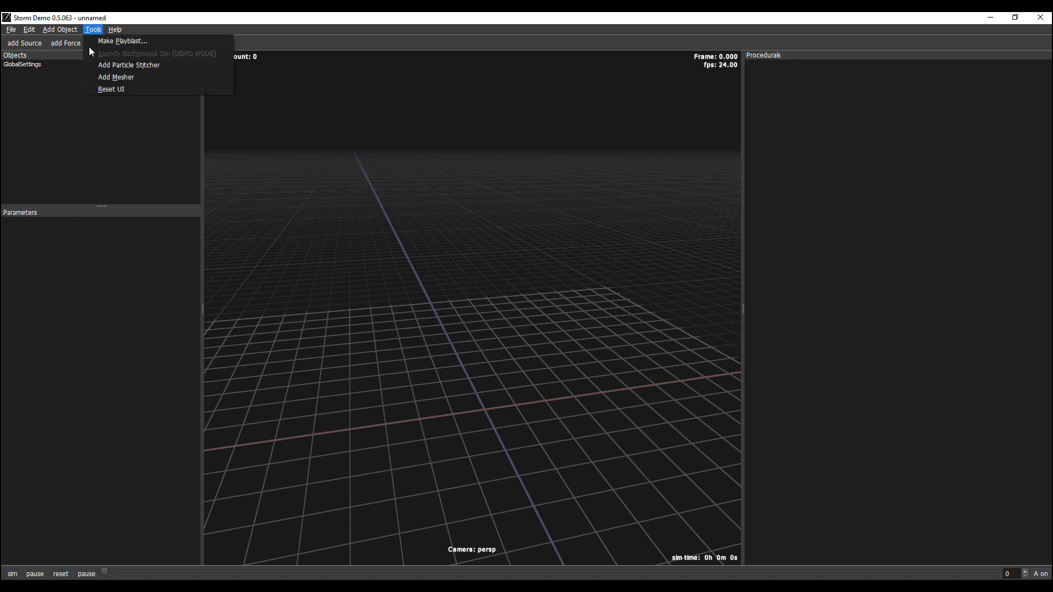
pyautogui.click(63, 31)
pyautogui.click(63, 32)
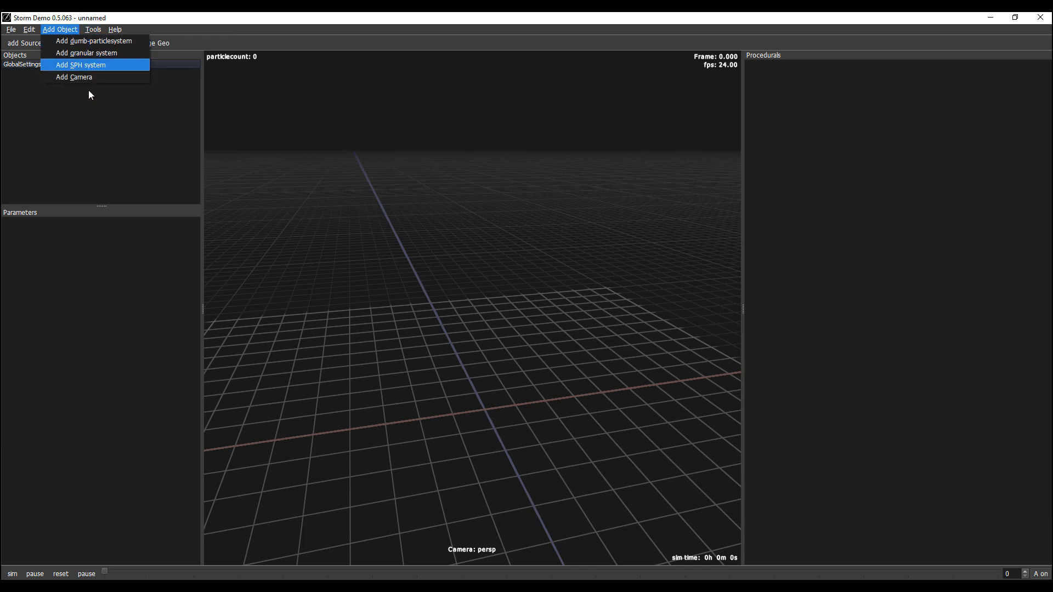
pyautogui.click(87, 52)
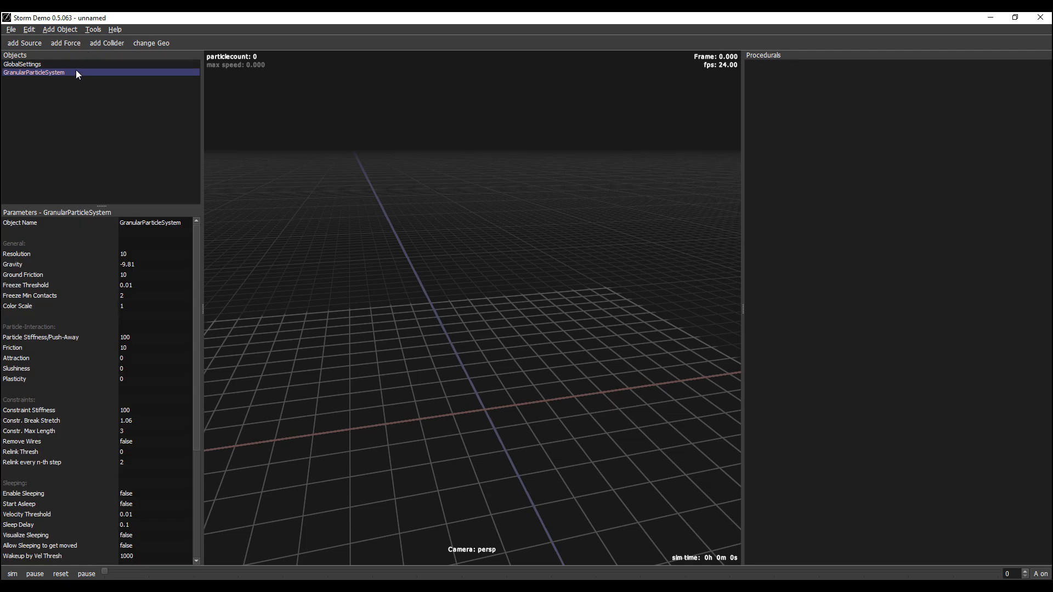
# Add a source raised to about 3.99 on Y and a default box collider at the origin
pyautogui.click(39, 43)
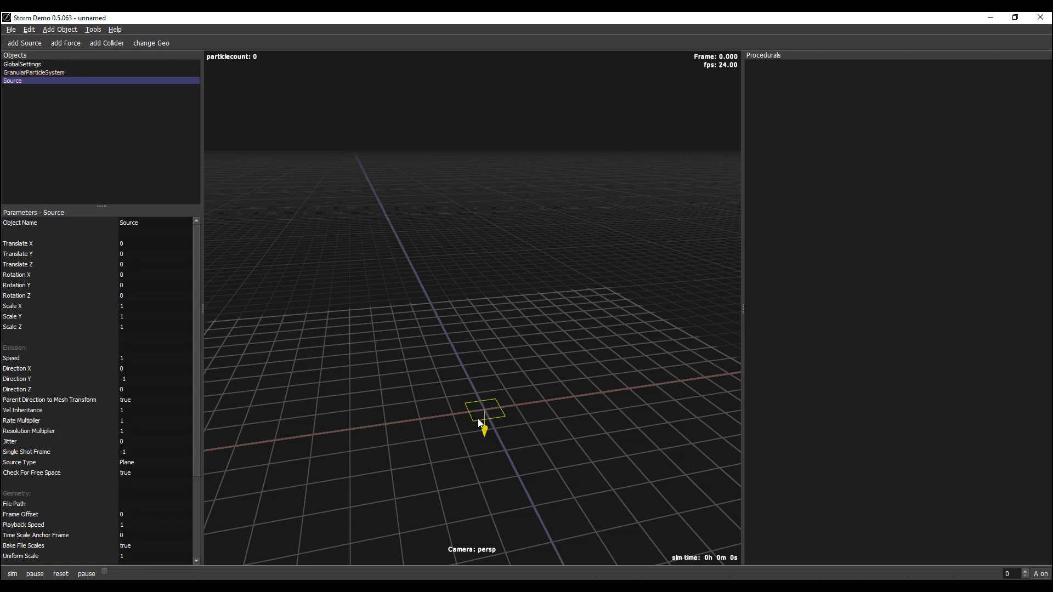
pyautogui.press('w')
pyautogui.moveTo(481, 370); pyautogui.dragTo(444, 230)
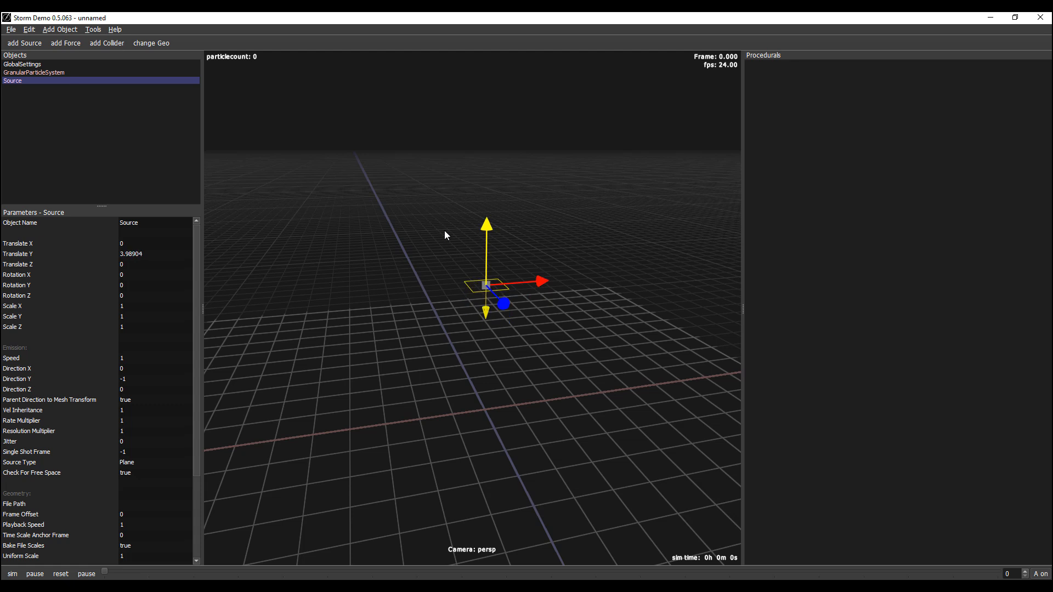
pyautogui.click(107, 44)
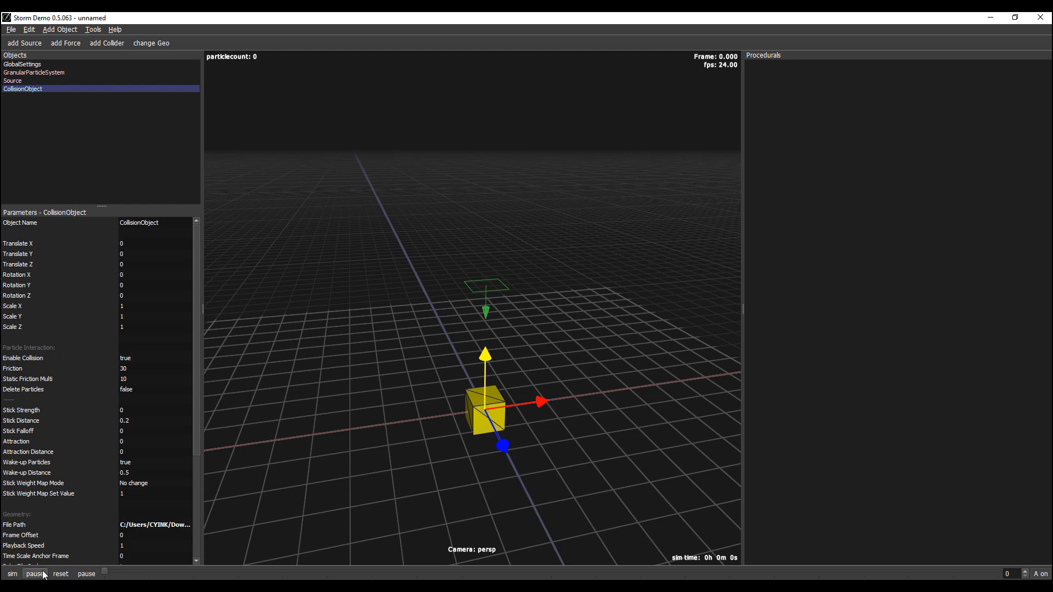
# Run the simulation, examine the granular particles falling onto the box collider from a closer angle, and reset it
pyautogui.click(12, 574)
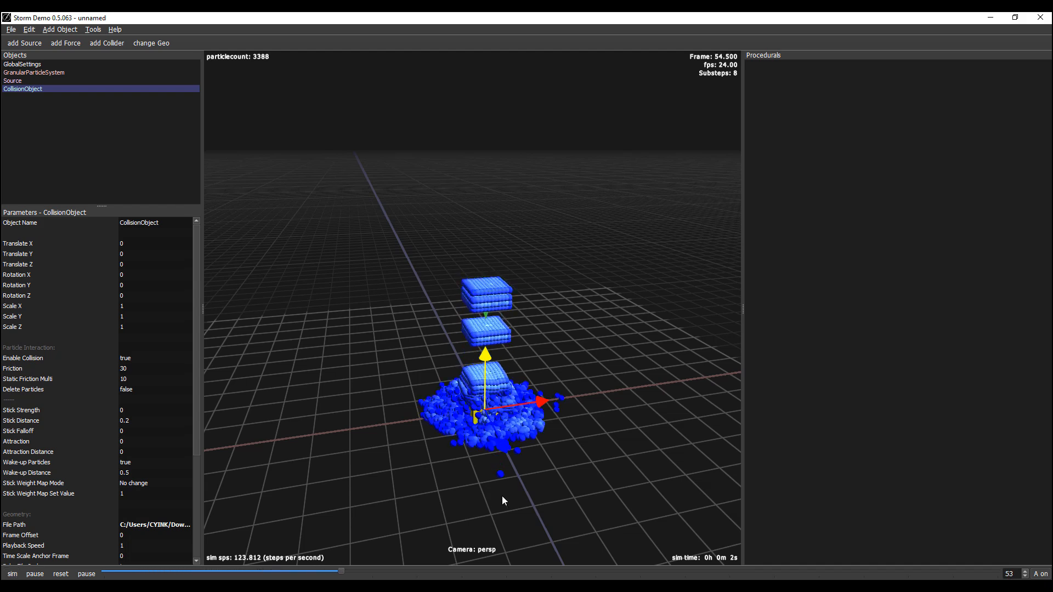
pyautogui.keyDown('alt'); pyautogui.moveTo(501, 496); pyautogui.dragTo(449, 425); pyautogui.keyUp('alt')
pyautogui.keyDown('alt'); pyautogui.moveTo(449, 425); pyautogui.dragTo(546, 477, button='right'); pyautogui.keyUp('alt')
pyautogui.keyDown('alt'); pyautogui.moveTo(545, 477); pyautogui.dragTo(492, 412, button='middle'); pyautogui.keyUp('alt')
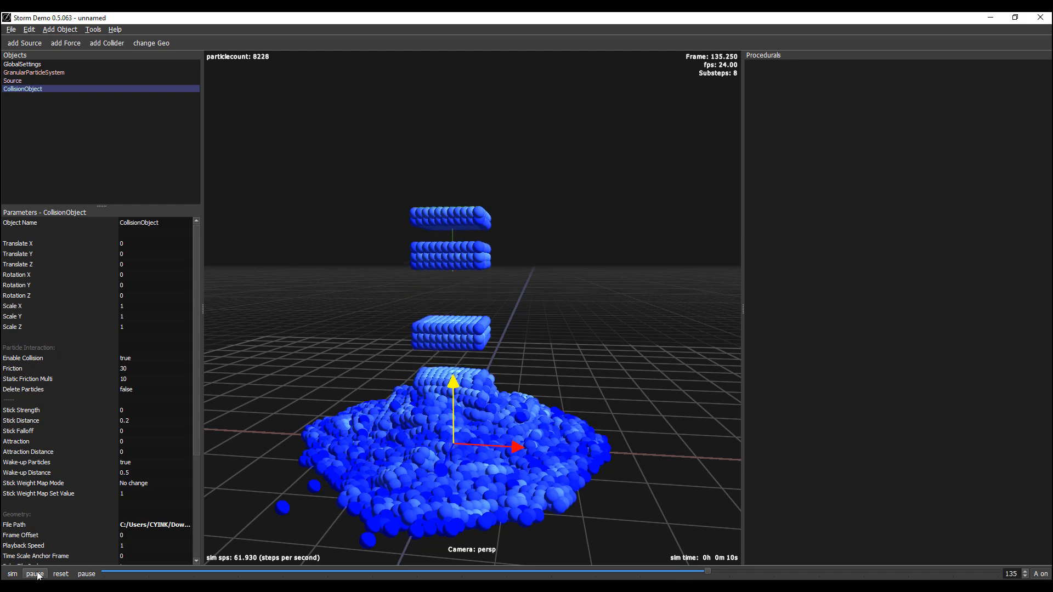
pyautogui.click(61, 574)
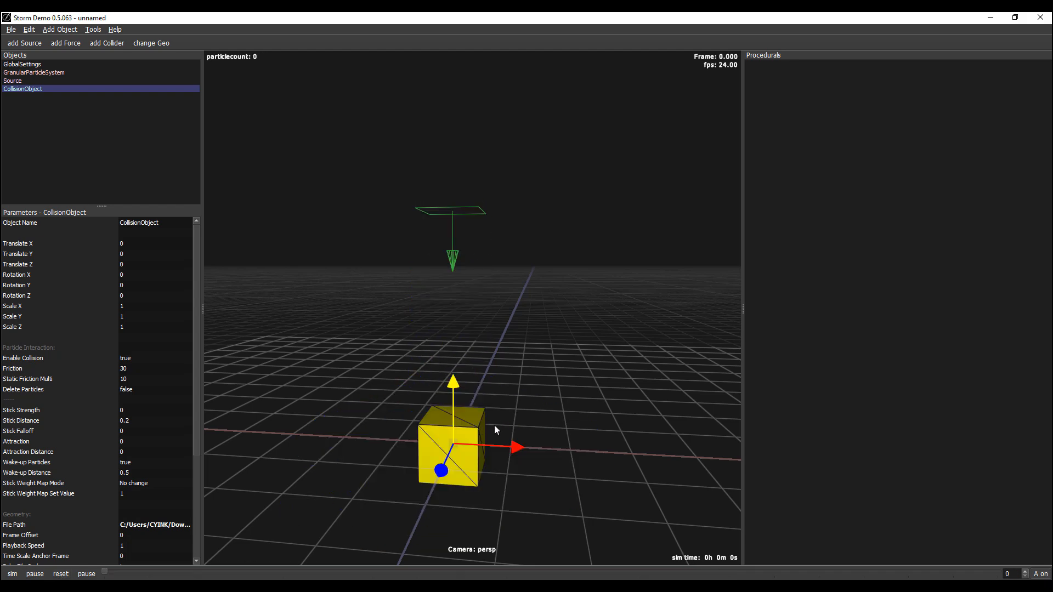
# Keyframe the box collider's Rotation Y with the frame:value list 01:00 06:45 12:90
pyautogui.click(531, 443)
pyautogui.click(453, 450)
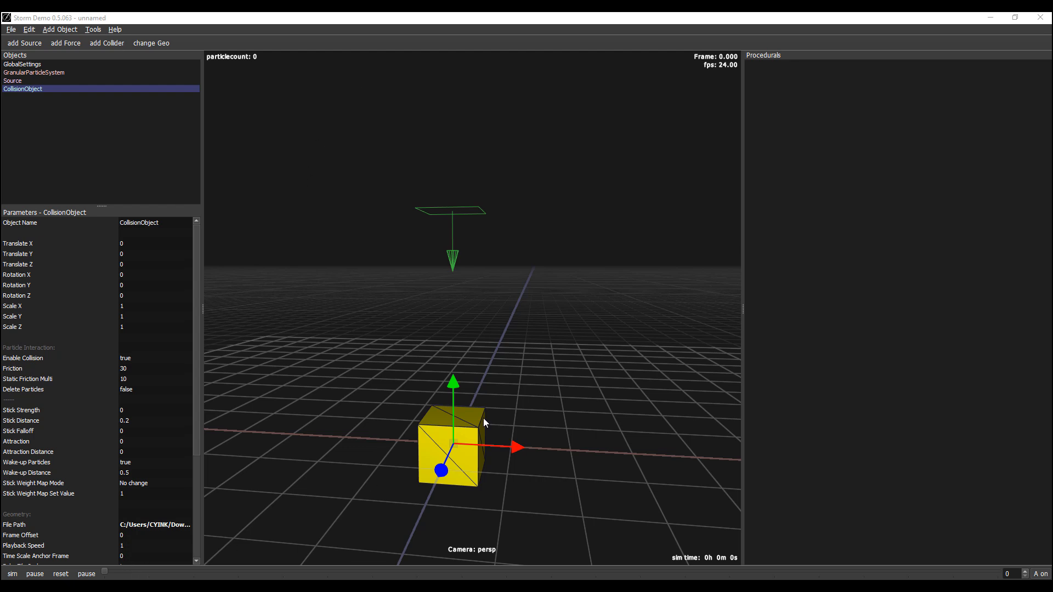
pyautogui.click(537, 410)
pyautogui.click(470, 456)
pyautogui.click(131, 288)
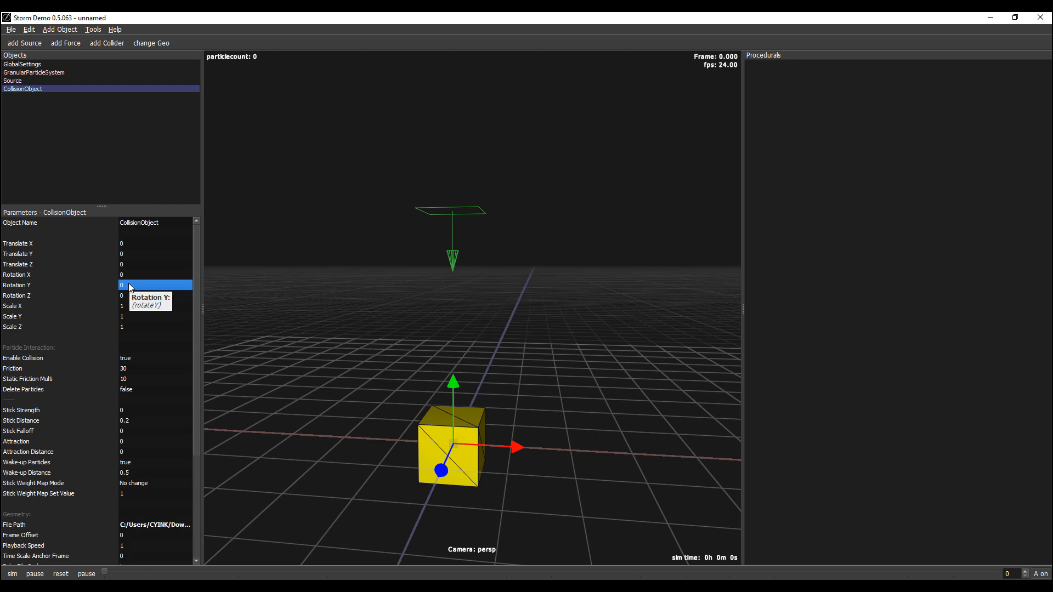
pyautogui.doubleClick(132, 287)
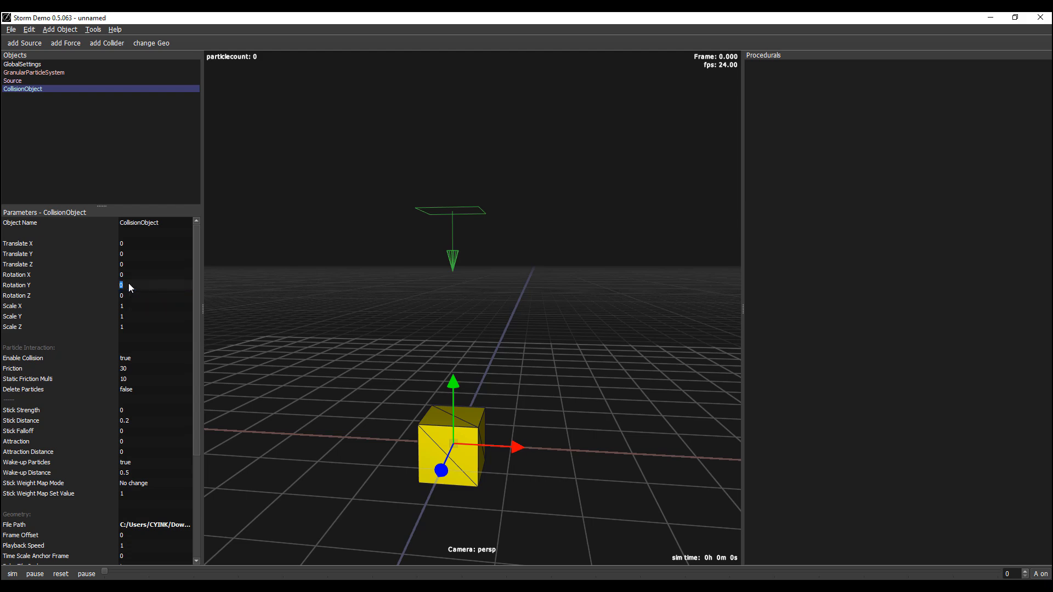
pyautogui.write('01:00 06:')
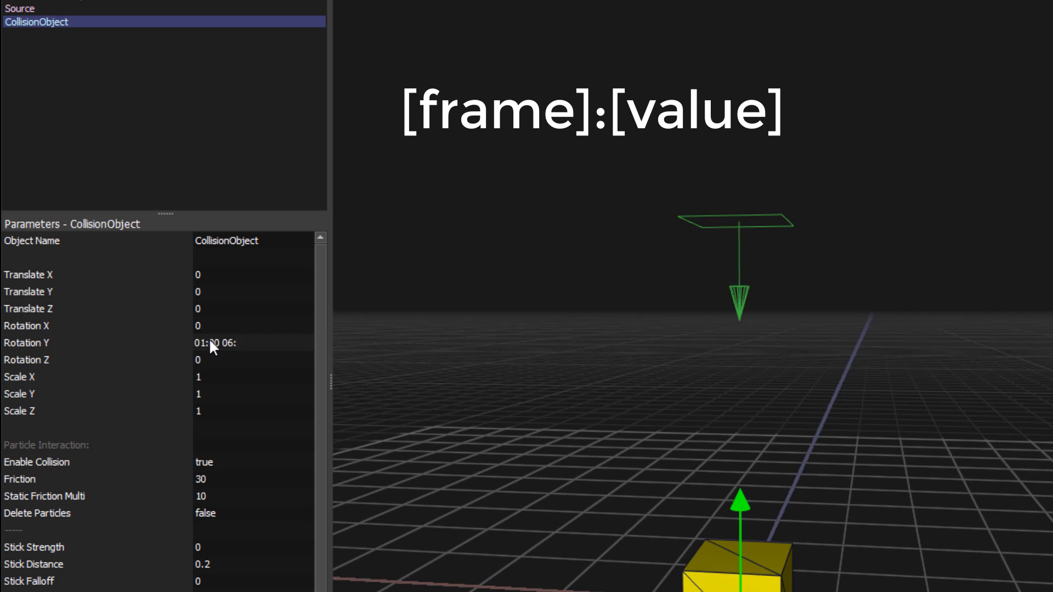
pyautogui.write('45')
pyautogui.write('12:90')
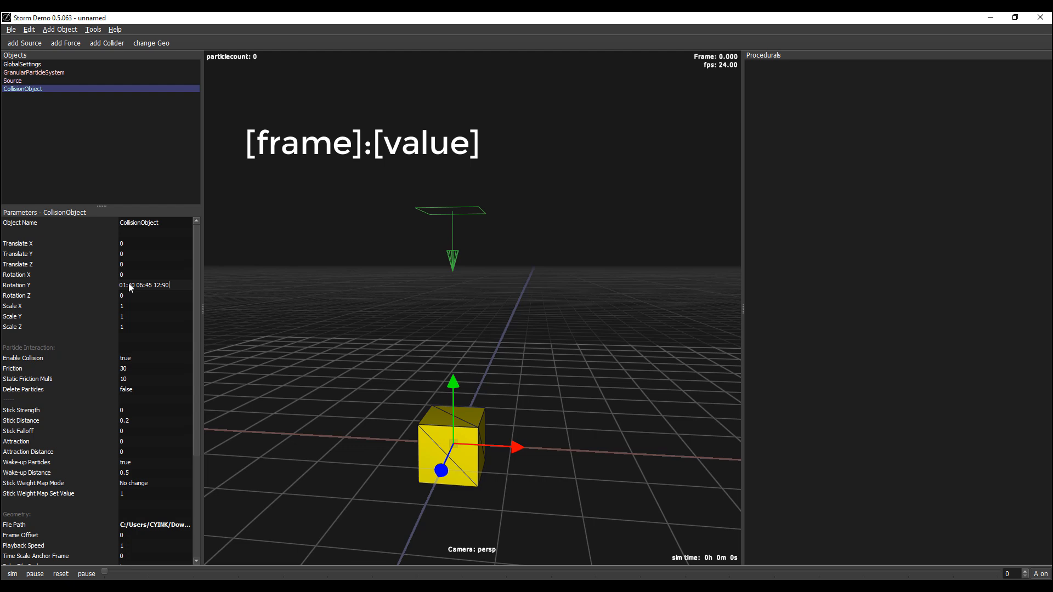
pyautogui.press('Return')
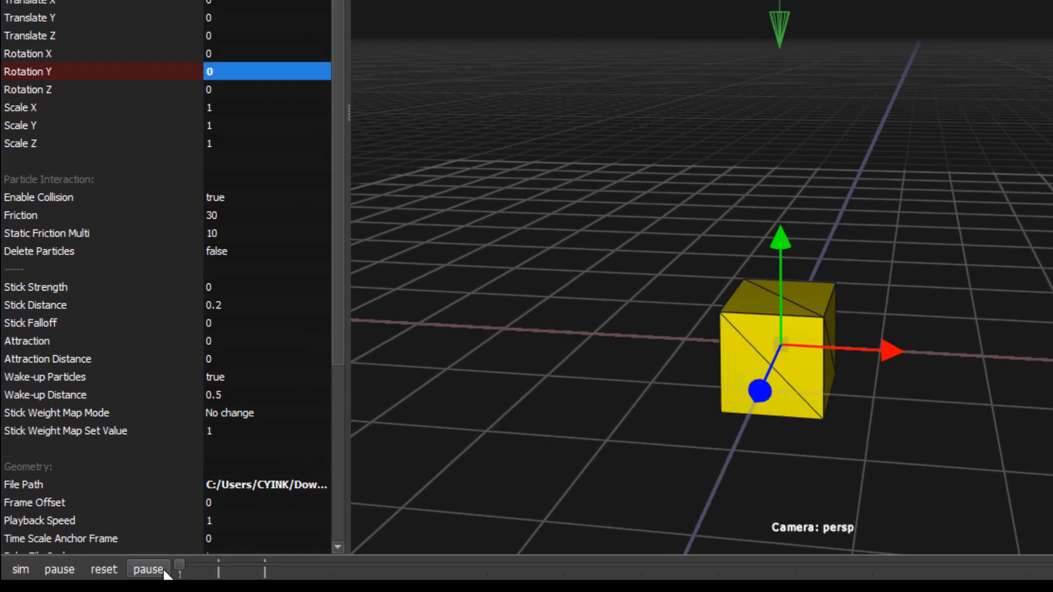
# Play back the collider's rotation animation, stop it, and rewind the timeline to frame 0
pyautogui.click(164, 572)
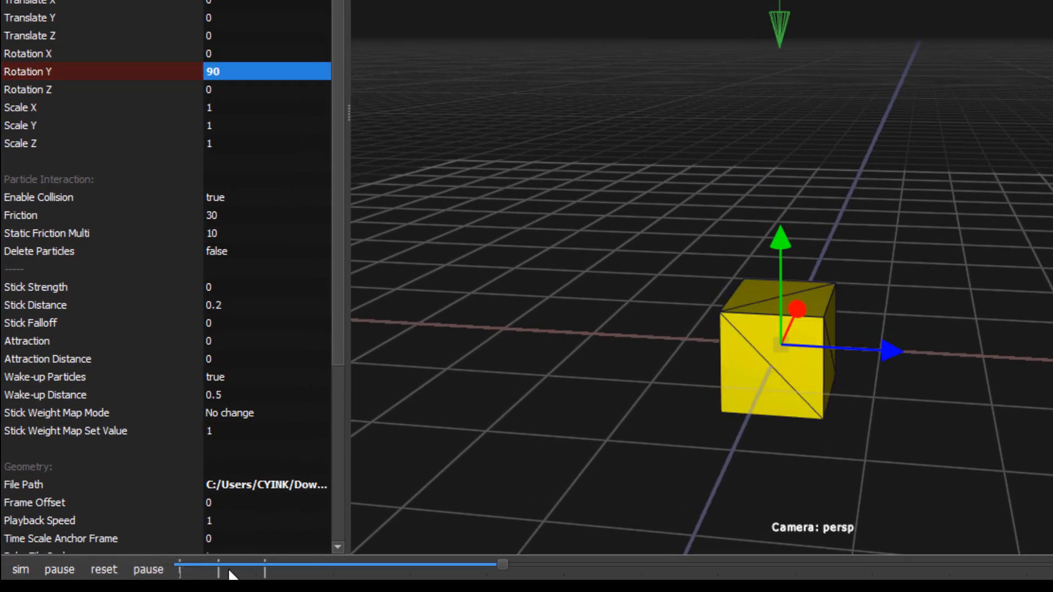
pyautogui.click(156, 571)
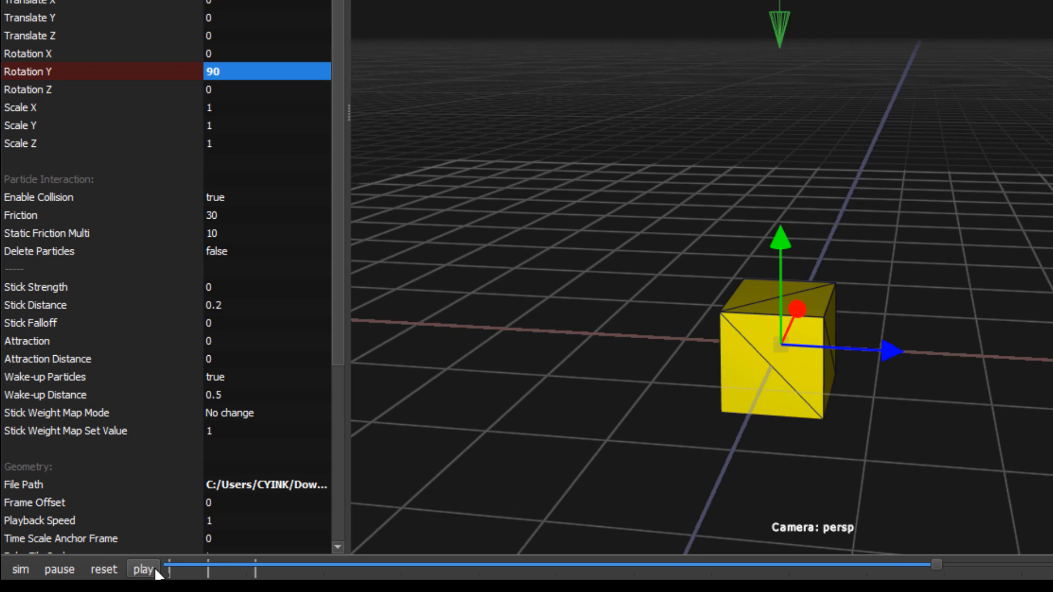
pyautogui.click(155, 572)
pyautogui.click(155, 572)
pyautogui.click(155, 572)
pyautogui.moveTo(235, 565); pyautogui.dragTo(105, 553)
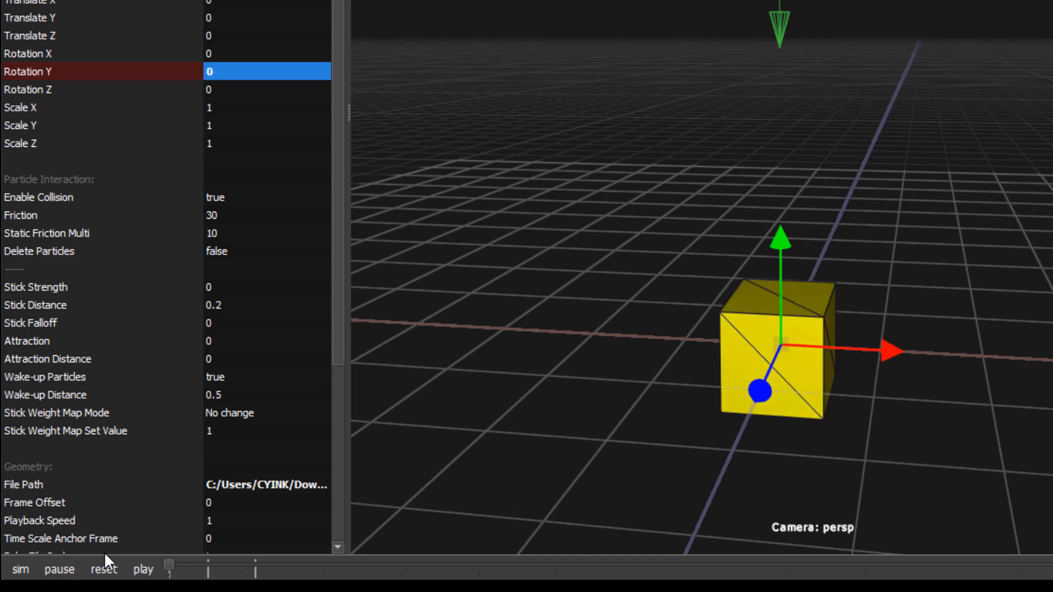
# Run the simulation with the rotating collider, reset it, and scrub the timeline from the frame 12 keyframe back to frame 0
pyautogui.click(22, 568)
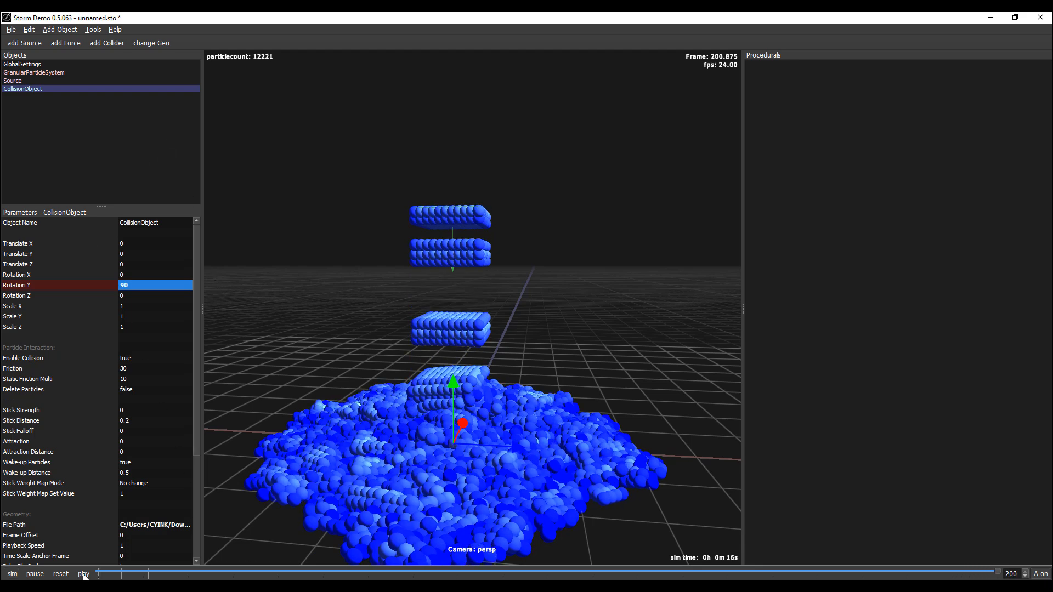
pyautogui.click(60, 573)
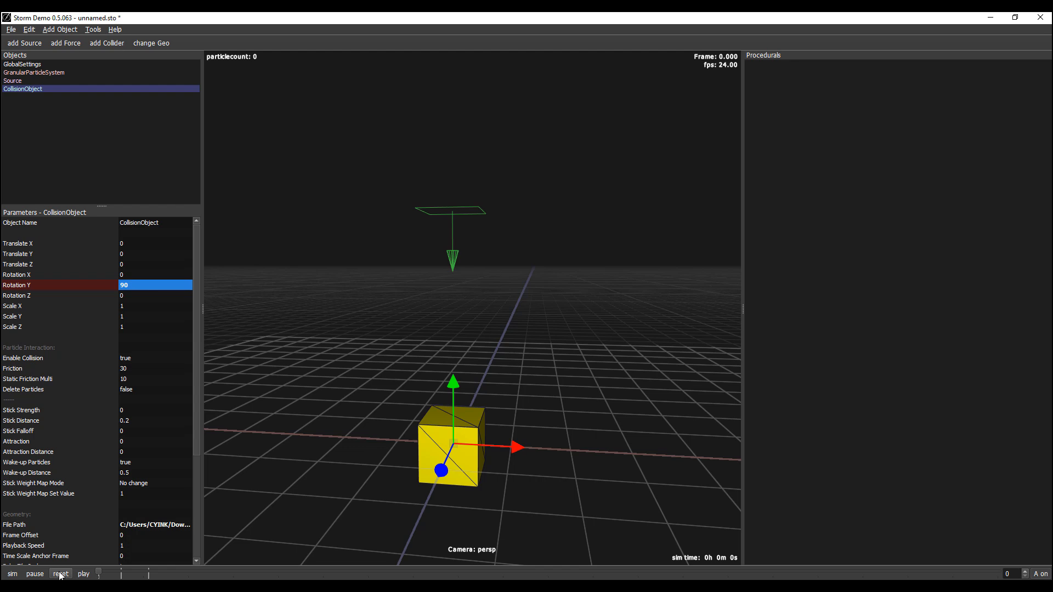
pyautogui.rightClick(121, 576)
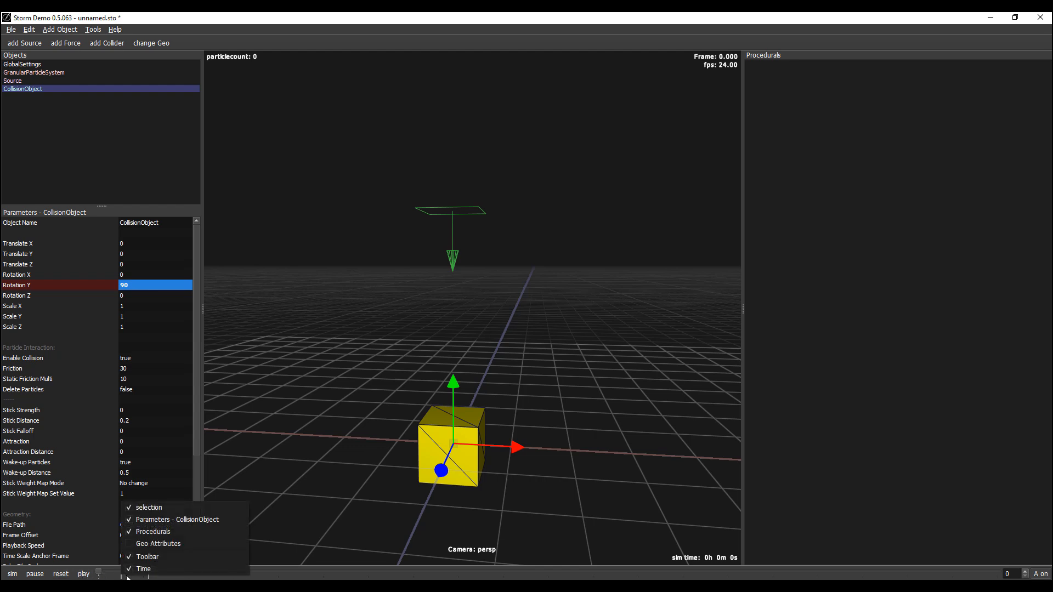
pyautogui.click(149, 574)
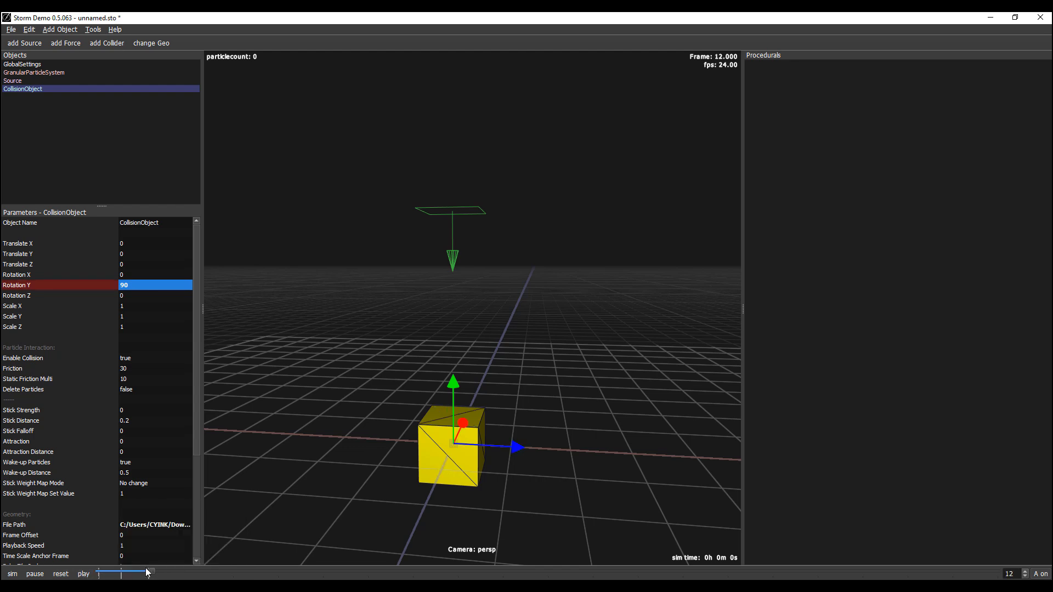
pyautogui.moveTo(147, 574); pyautogui.dragTo(87, 567)
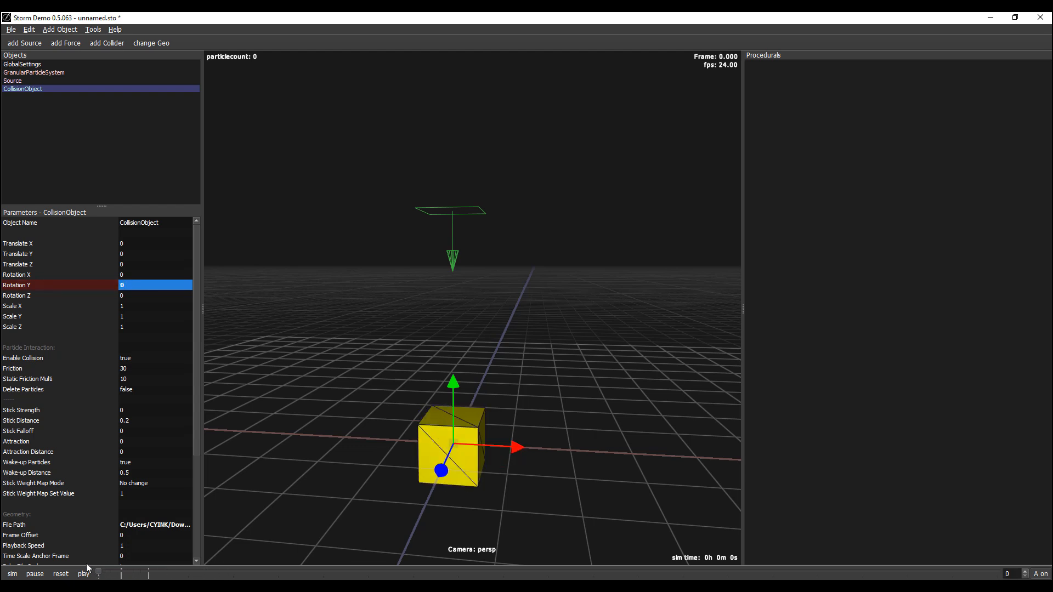
# Lower the source to about 2.13 on Y, test the particle simulation, and reset it
pyautogui.click(455, 199)
pyautogui.click(458, 227)
pyautogui.moveTo(462, 170); pyautogui.dragTo(445, 275)
pyautogui.click(13, 574)
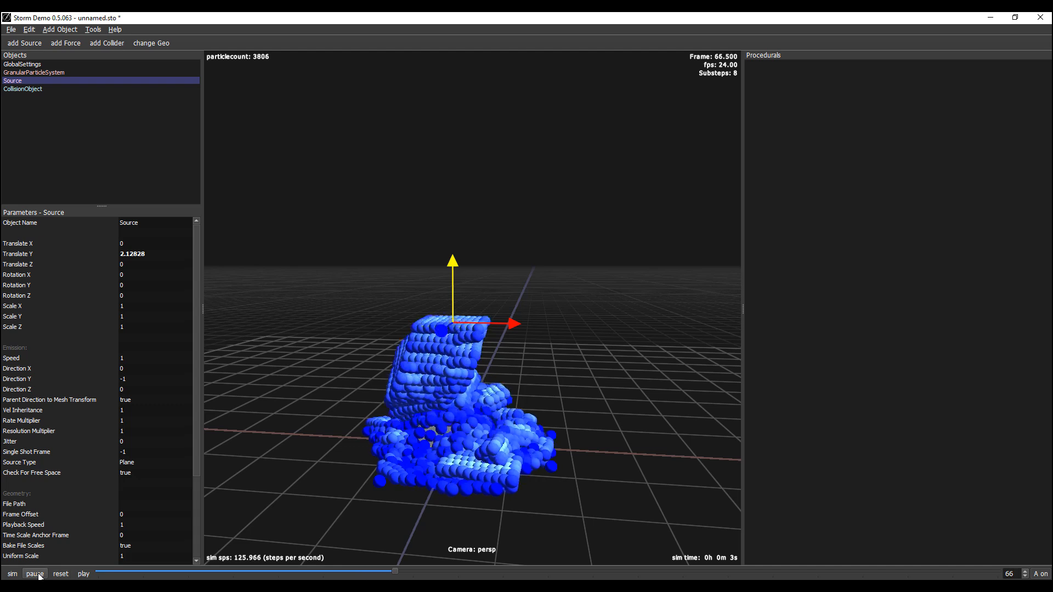
pyautogui.click(35, 574)
pyautogui.click(60, 574)
# Lower the source to about 1.51 on Y, simulate while moving it to about X -0.28, Y 2.05, Z 0.05, and pause
pyautogui.moveTo(456, 274); pyautogui.dragTo(458, 311)
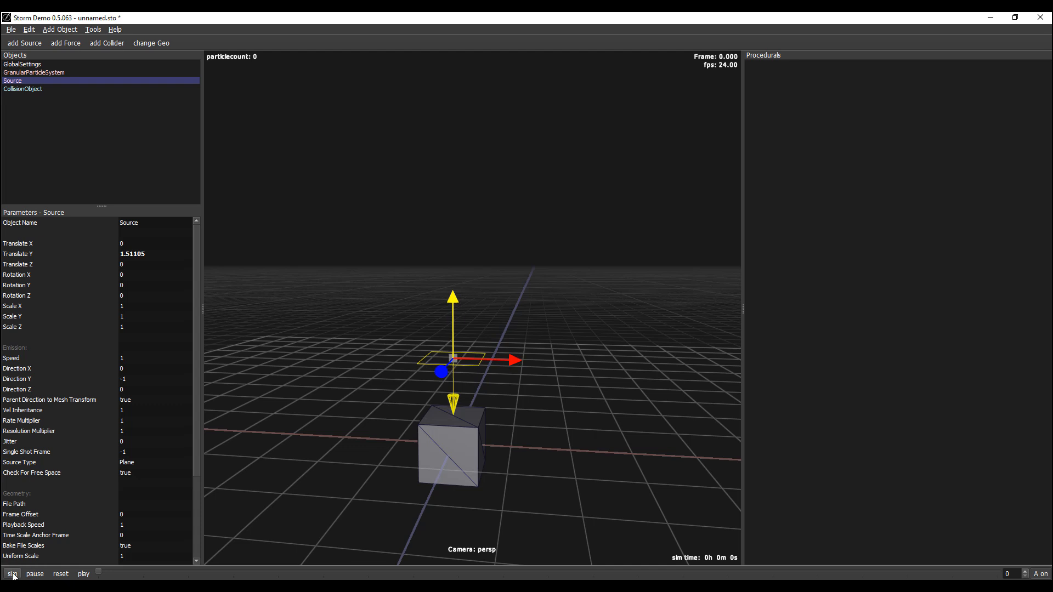
pyautogui.click(12, 574)
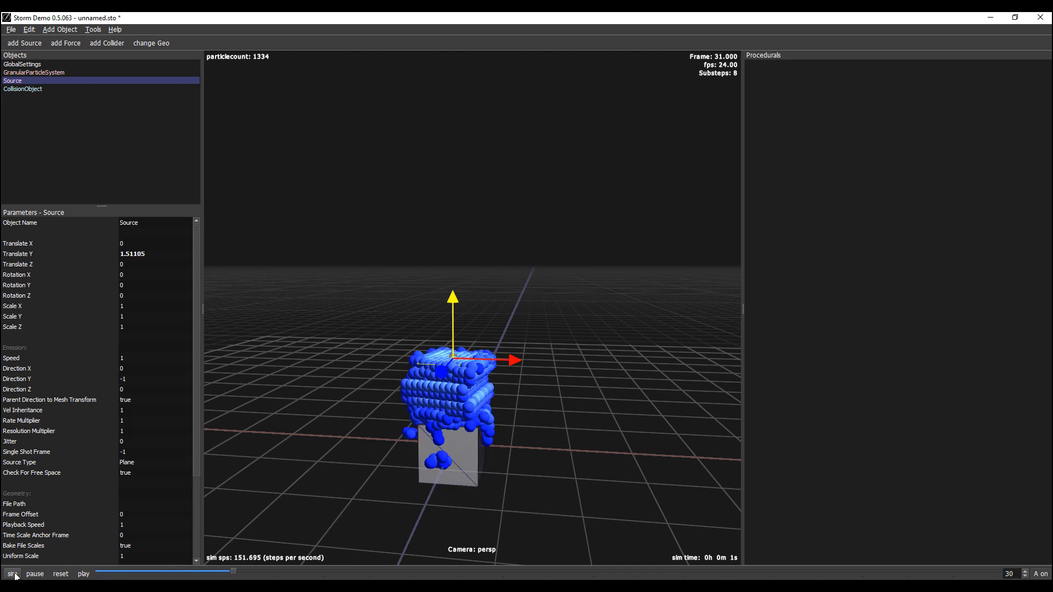
pyautogui.moveTo(448, 231); pyautogui.dragTo(474, 350)
pyautogui.keyDown('alt'); pyautogui.moveTo(474, 349); pyautogui.dragTo(447, 383); pyautogui.keyUp('alt')
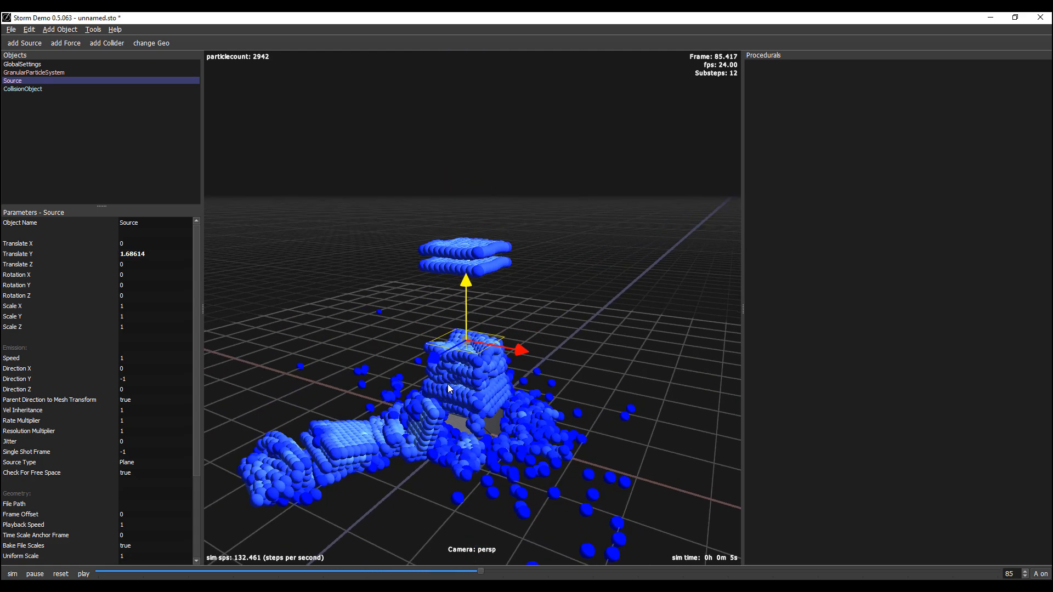
pyautogui.keyDown('alt'); pyautogui.moveTo(448, 384); pyautogui.dragTo(475, 403, button='right'); pyautogui.keyUp('alt')
pyautogui.keyDown('alt'); pyautogui.moveTo(476, 403); pyautogui.dragTo(432, 432); pyautogui.keyUp('alt')
pyautogui.moveTo(478, 331); pyautogui.dragTo(350, 379)
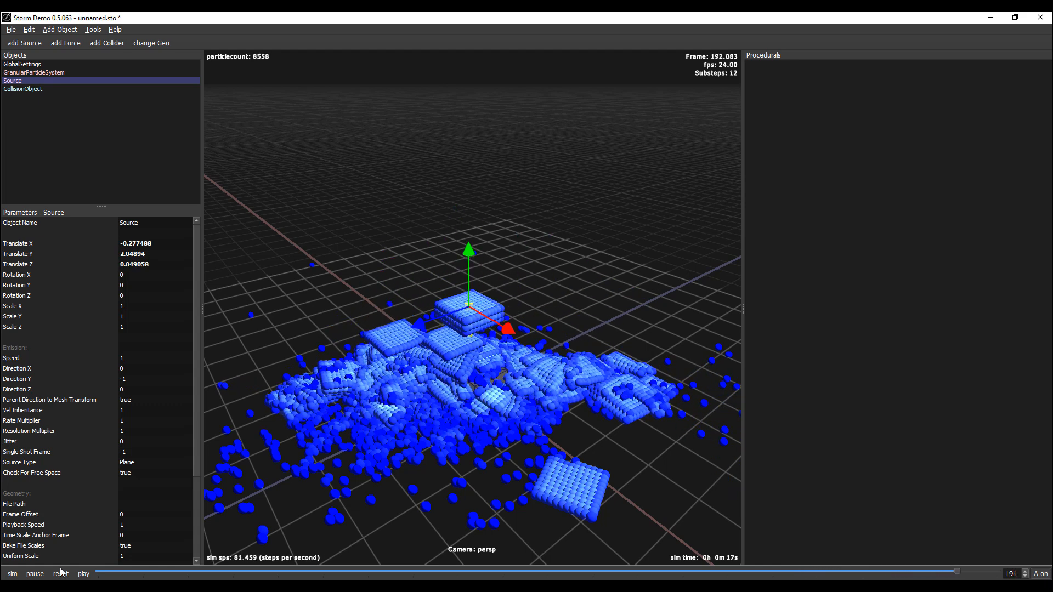
pyautogui.click(37, 574)
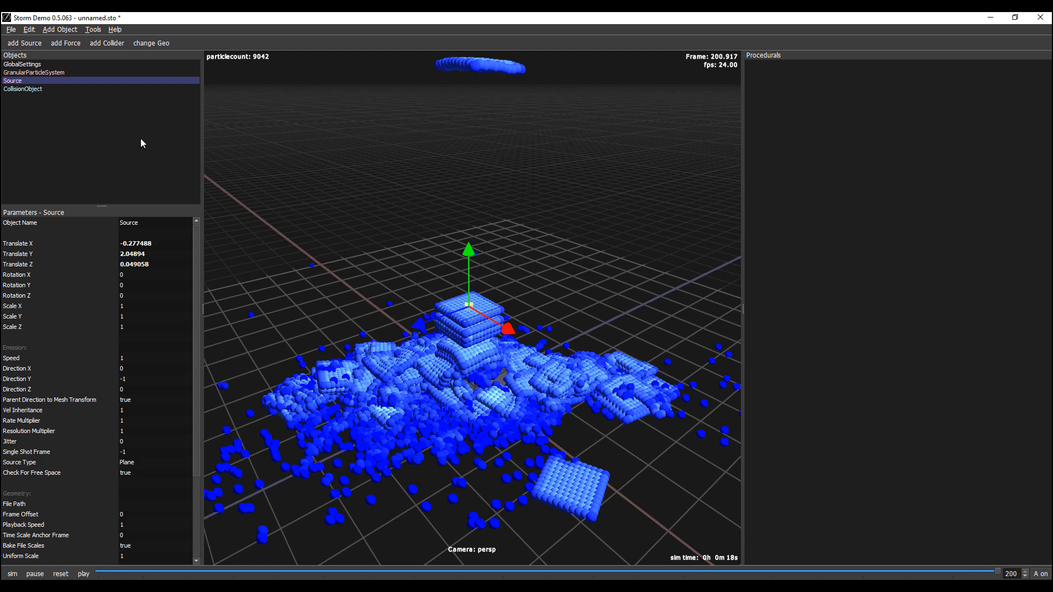
# Add a Mesher that takes the granular particle system as its input
pyautogui.click(436, 412)
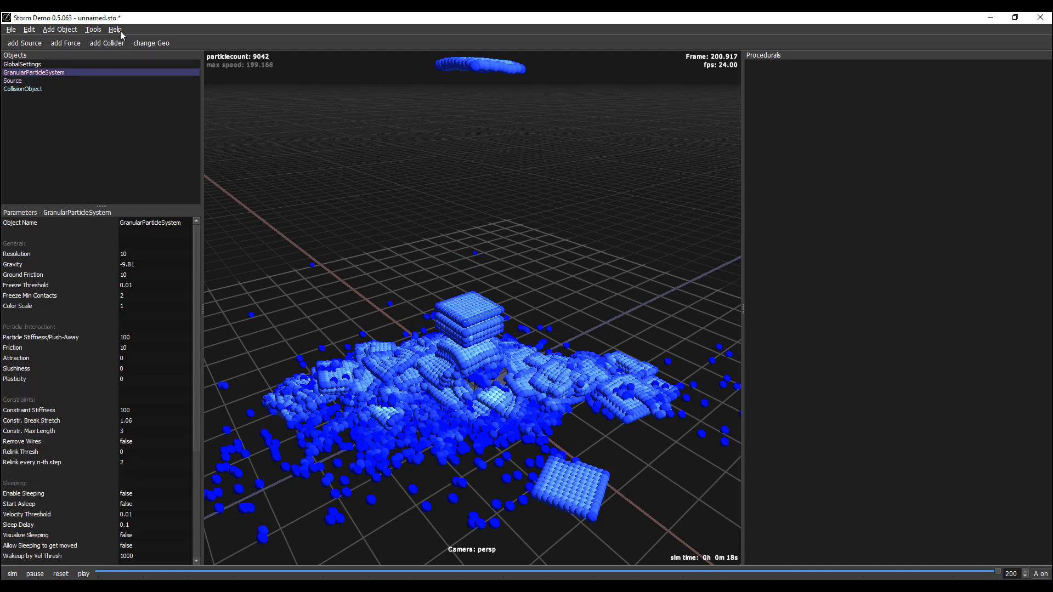
pyautogui.click(94, 30)
pyautogui.click(119, 78)
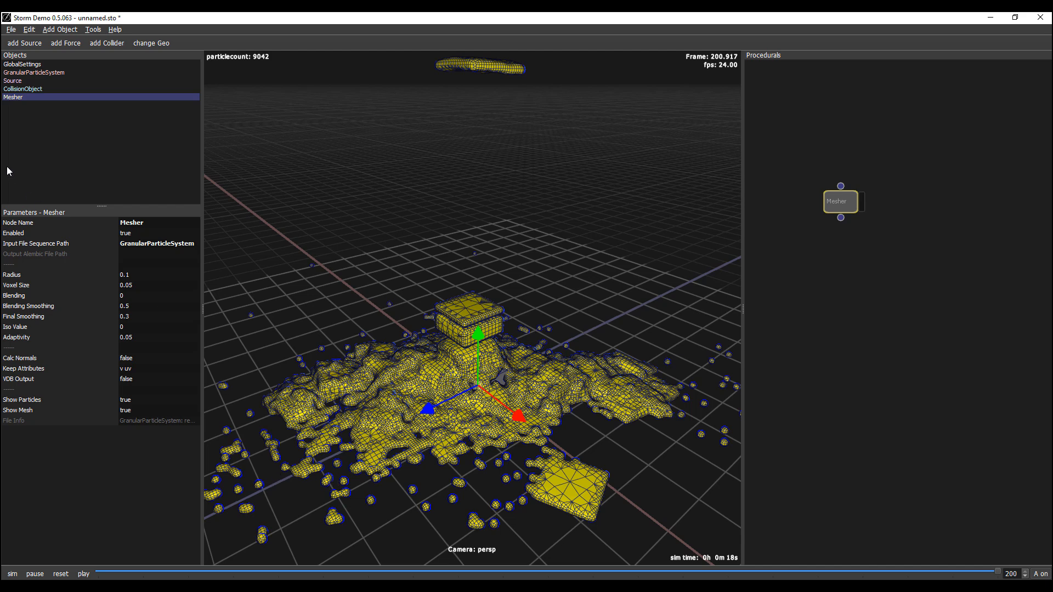
# Review the source's parameters and raise the source to about 3.47 on Y
pyautogui.click(20, 81)
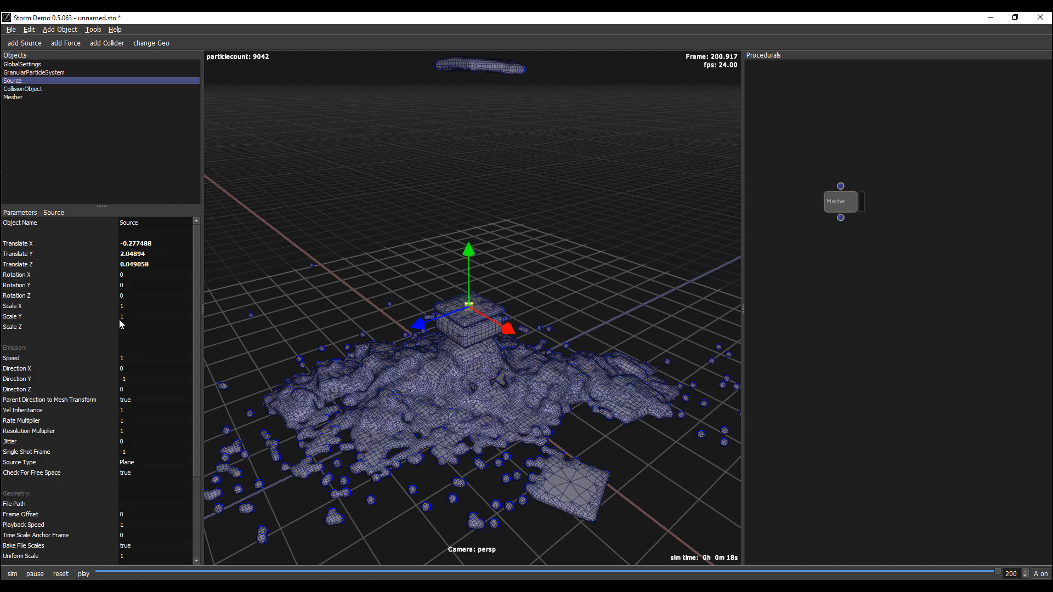
pyautogui.scroll(-4, 146, 386)
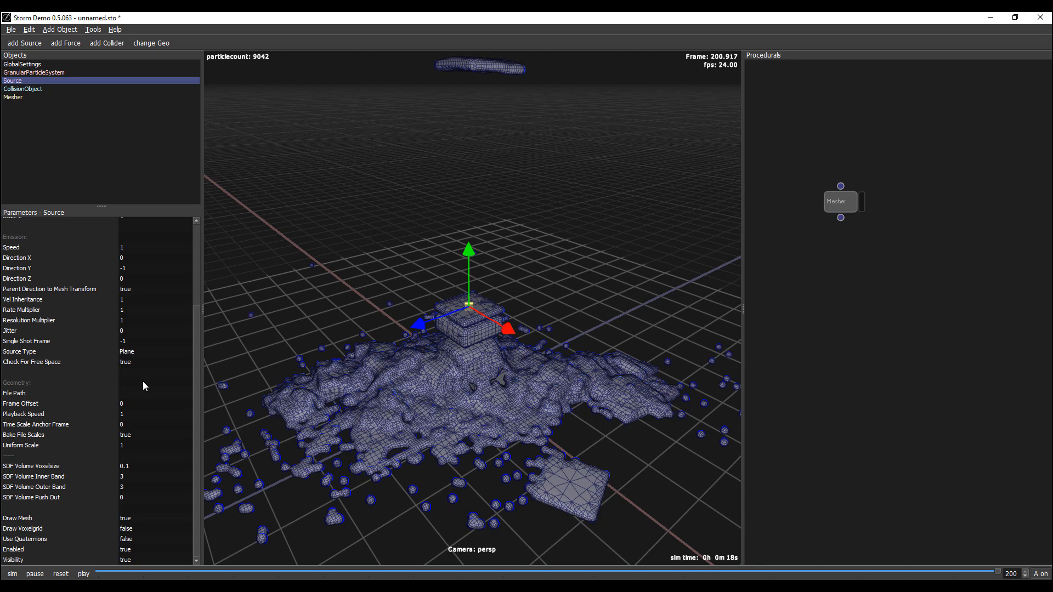
pyautogui.scroll(4, 143, 382)
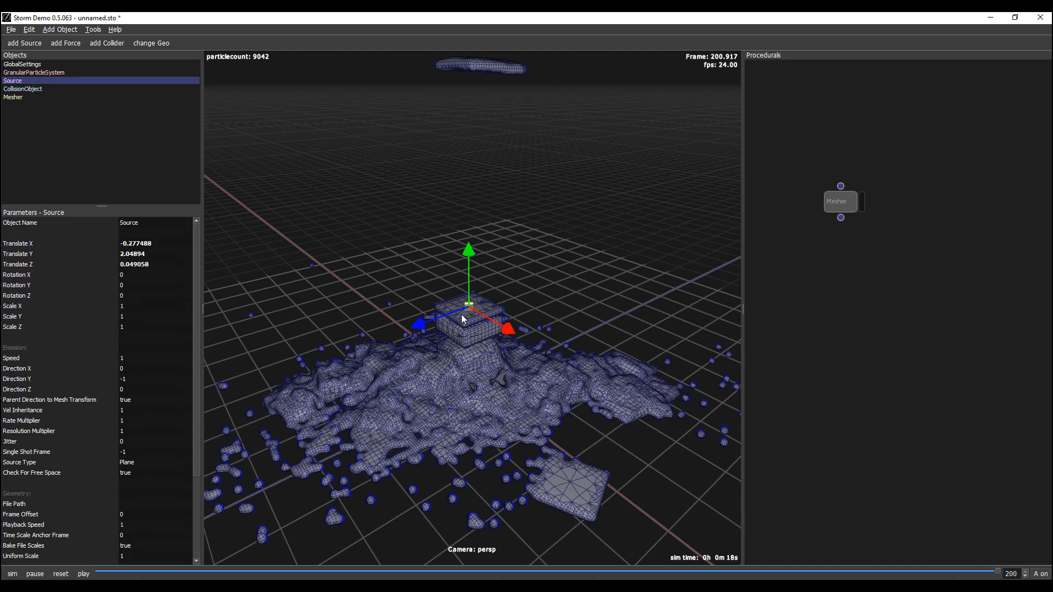
pyautogui.moveTo(470, 269); pyautogui.dragTo(461, 221)
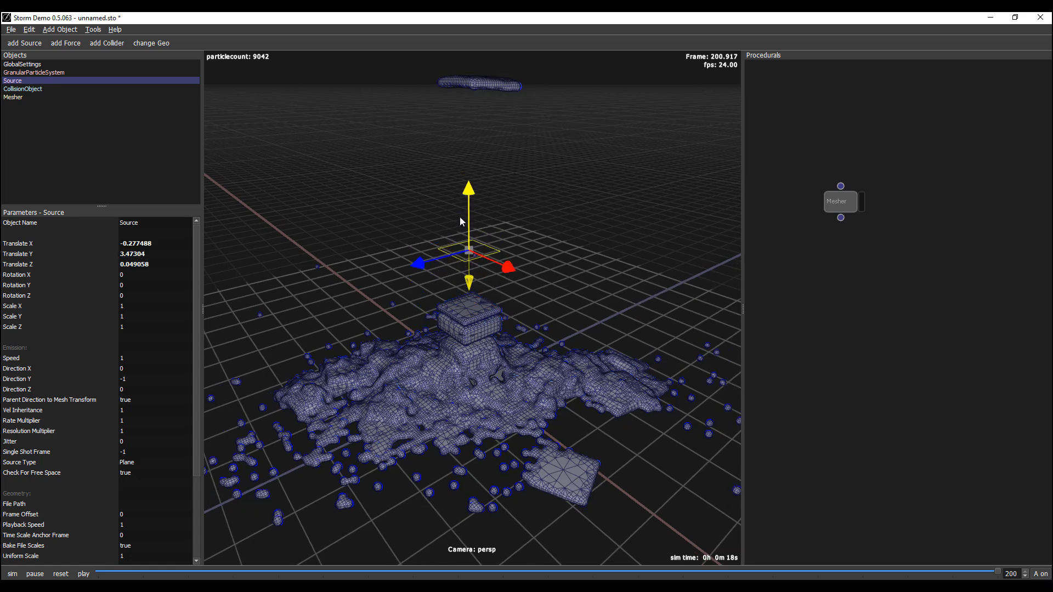
# Review the available options for the source's Check For Free Space and Source Type parameters
pyautogui.scroll(-4, 52, 474)
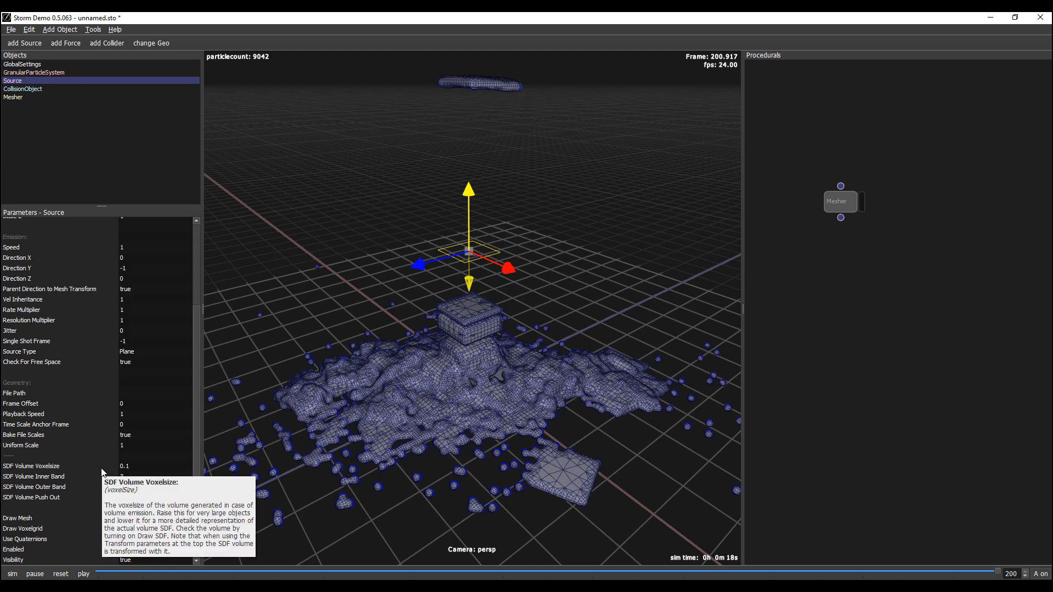
pyautogui.click(127, 363)
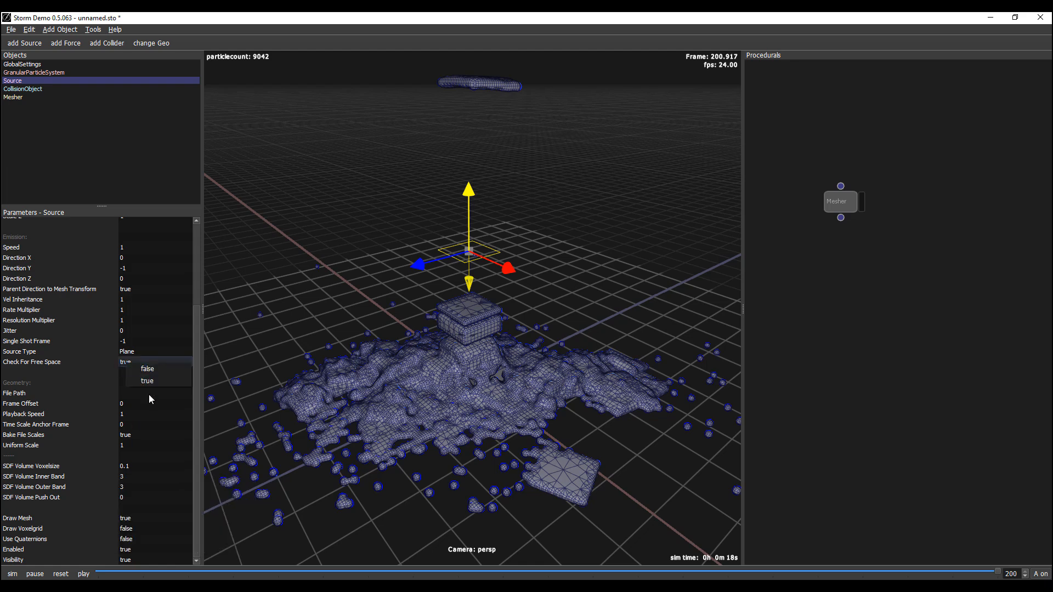
pyautogui.click(54, 367)
pyautogui.click(31, 73)
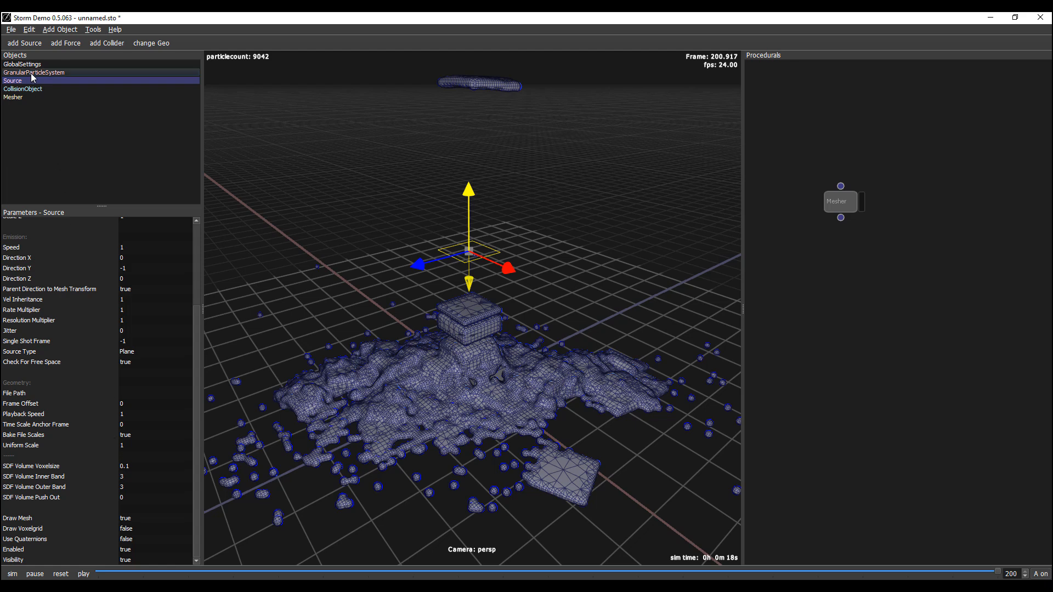
pyautogui.click(31, 82)
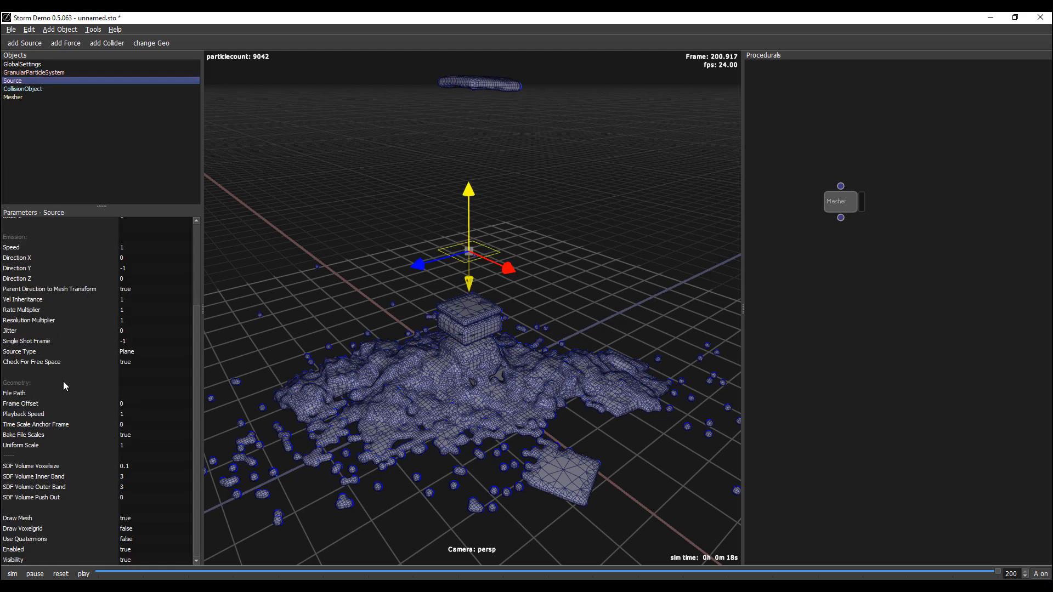
pyautogui.click(138, 351)
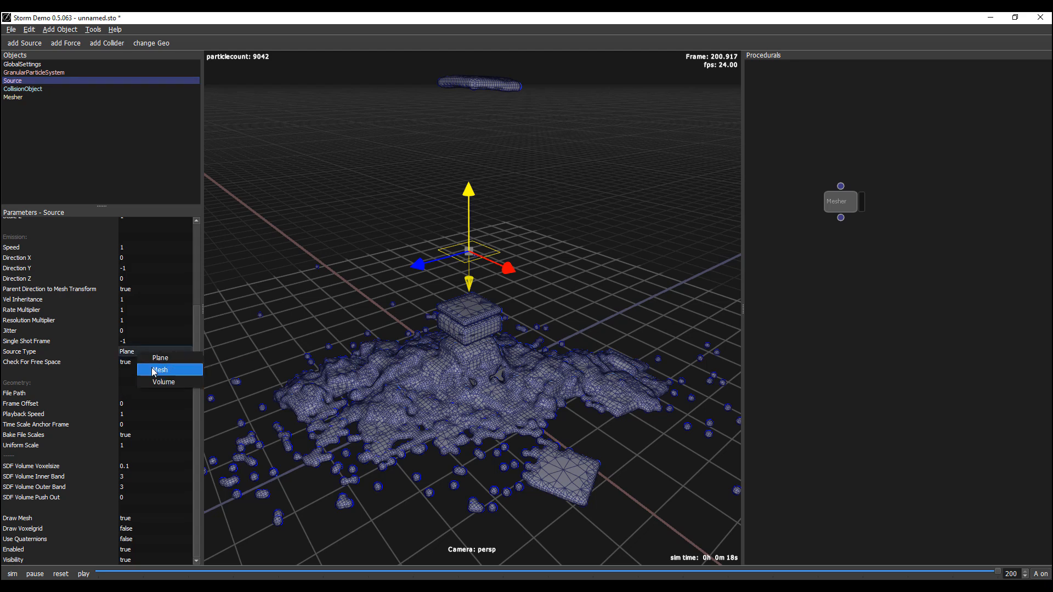
pyautogui.click(64, 355)
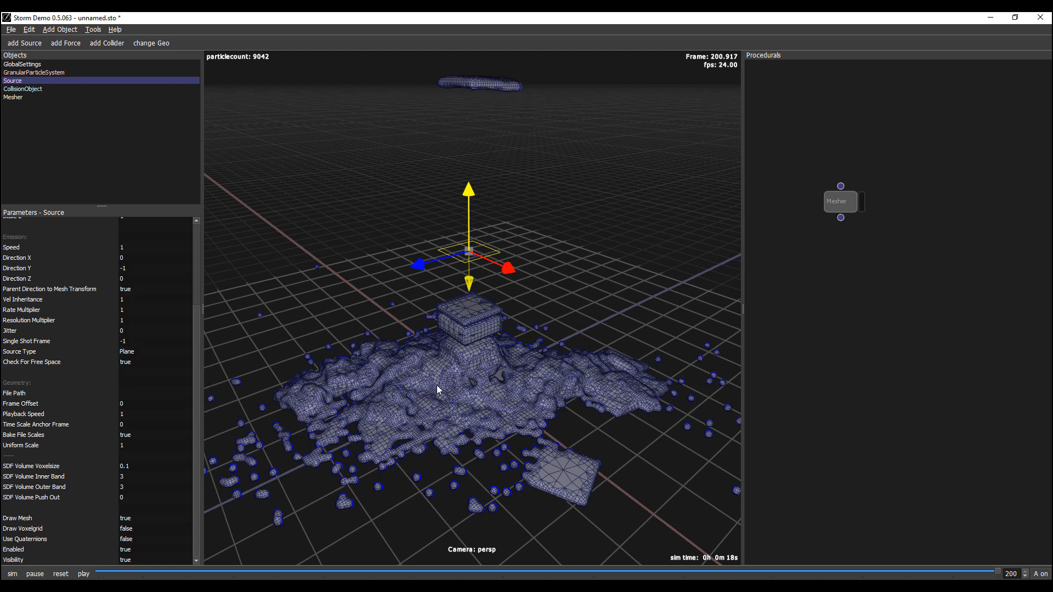
# Inspect the meshed granular particles up close and reset the simulation to frame 0
pyautogui.moveTo(438, 389); pyautogui.dragTo(474, 365, button='middle')
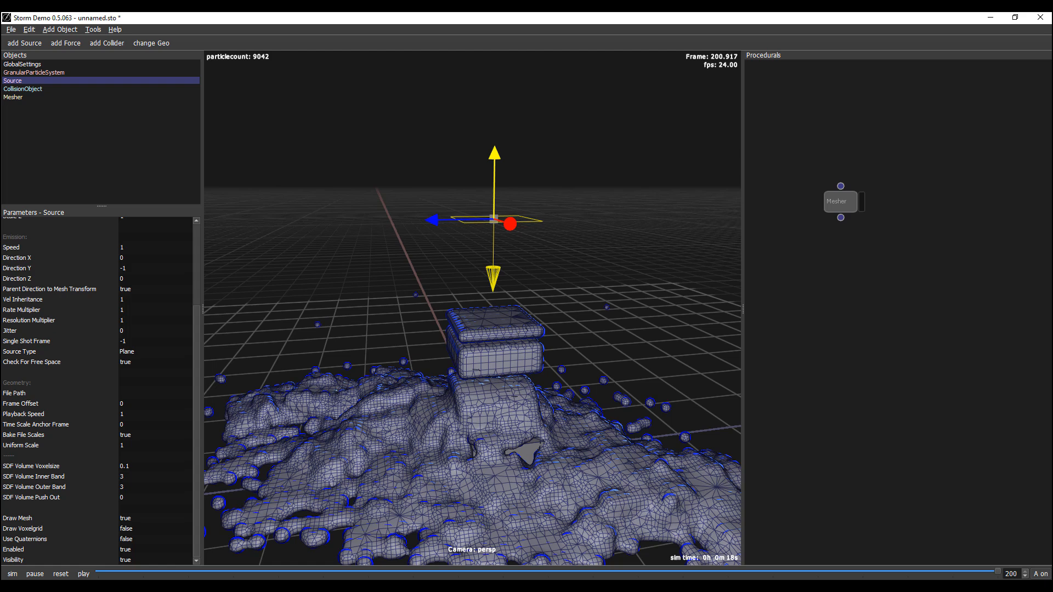
pyautogui.click(517, 570)
pyautogui.click(60, 574)
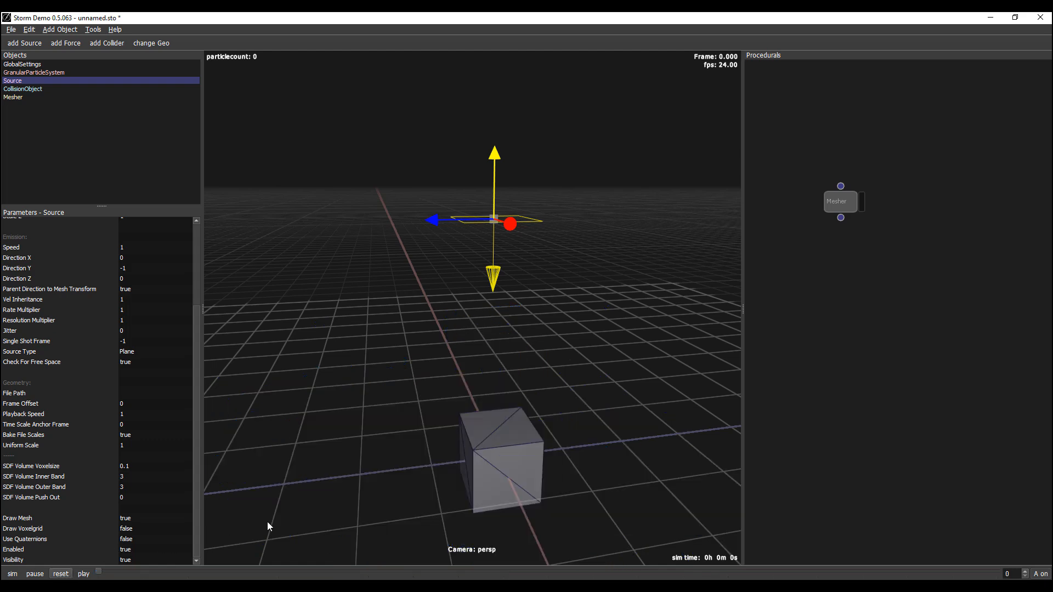
# Raise the collision cube off the ground beneath the source and run the particle simulation
pyautogui.moveTo(453, 462); pyautogui.dragTo(489, 481, button='middle')
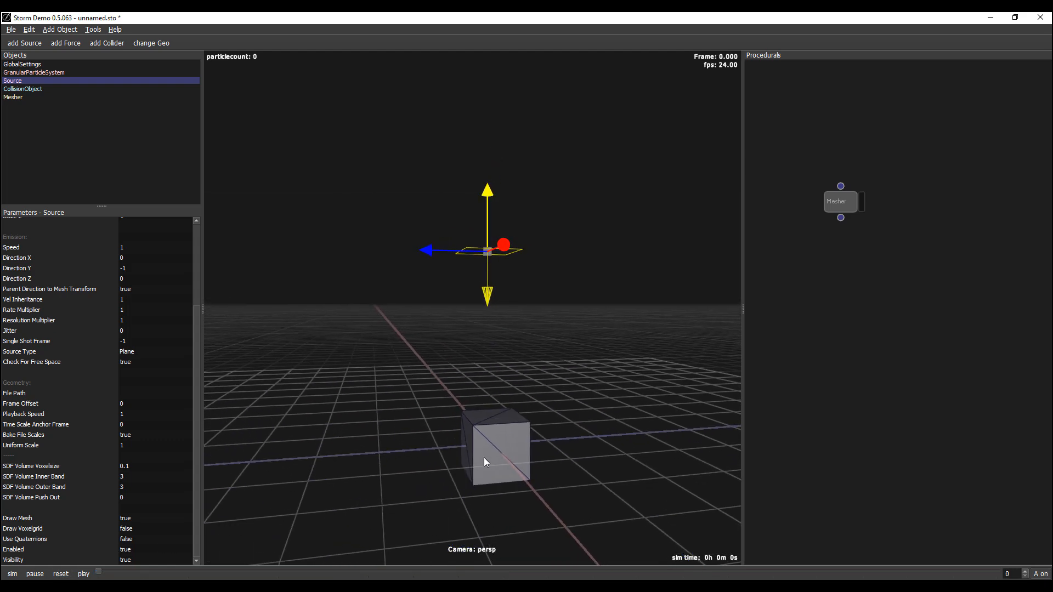
pyautogui.click(483, 462)
pyautogui.moveTo(494, 433); pyautogui.dragTo(493, 376)
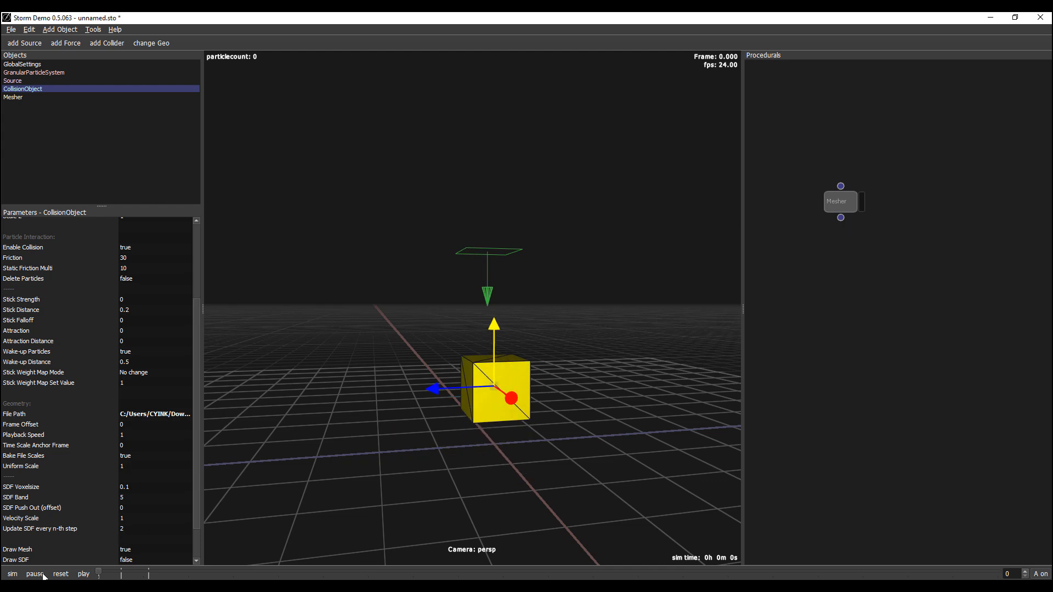
pyautogui.click(12, 573)
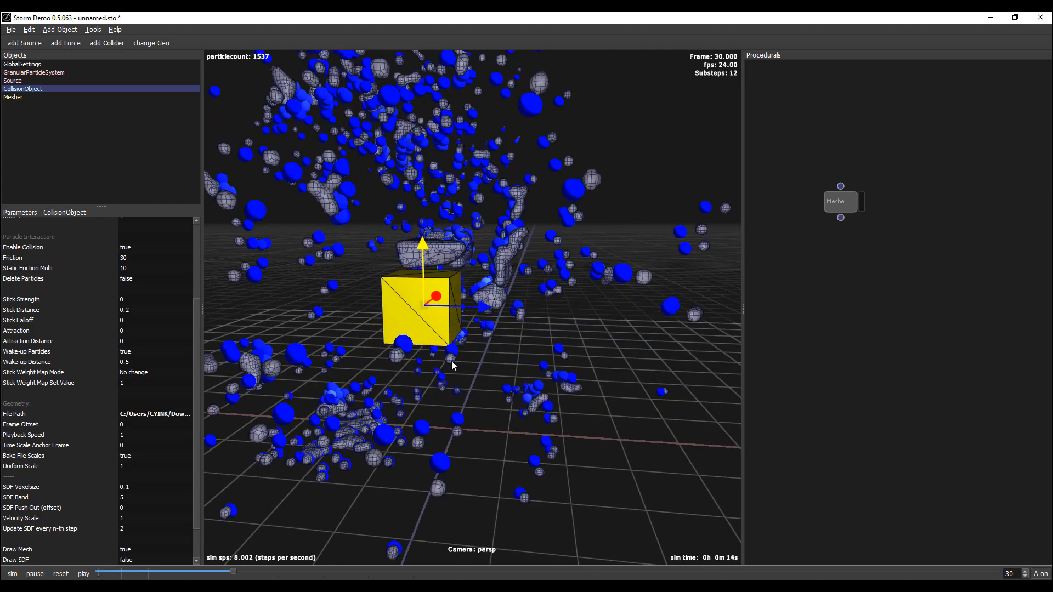